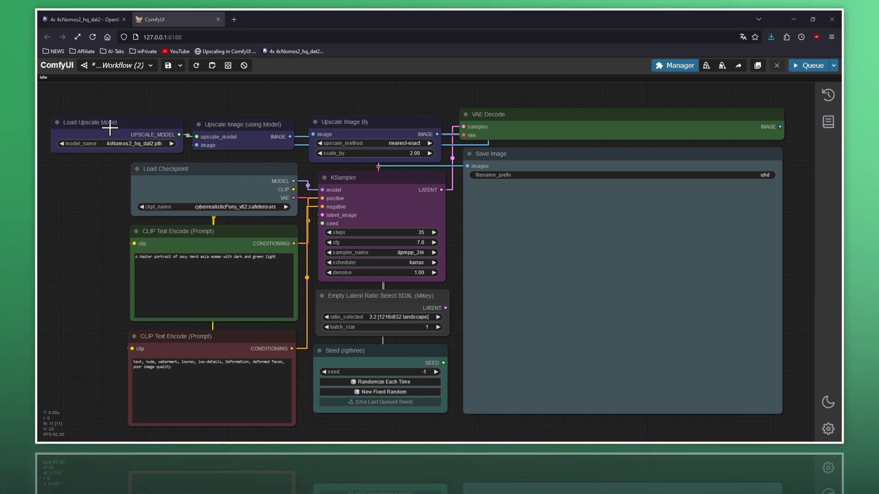
pyautogui.click(138, 127)
pyautogui.click(220, 124)
pyautogui.click(364, 131)
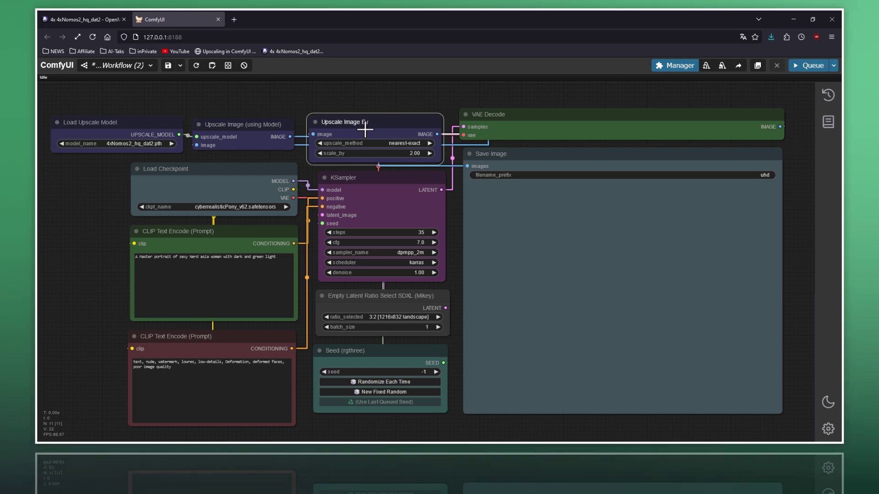
pyautogui.click(257, 131)
pyautogui.click(151, 128)
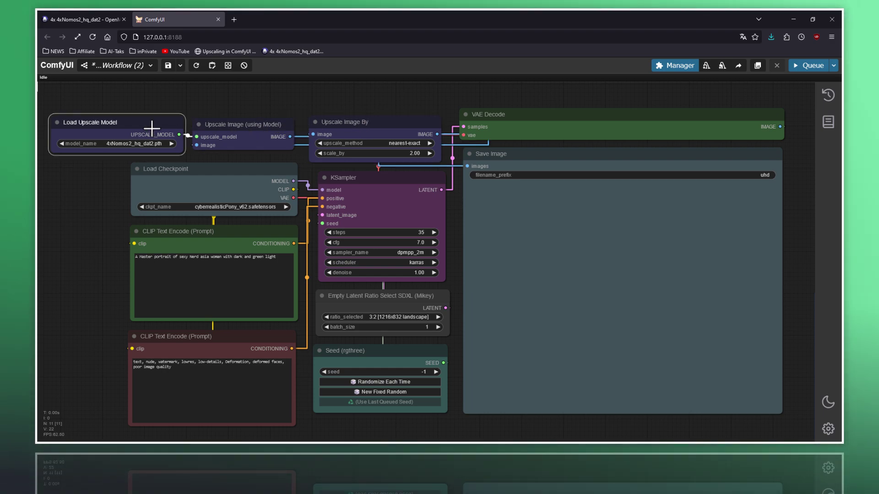
pyautogui.click(227, 132)
pyautogui.click(347, 131)
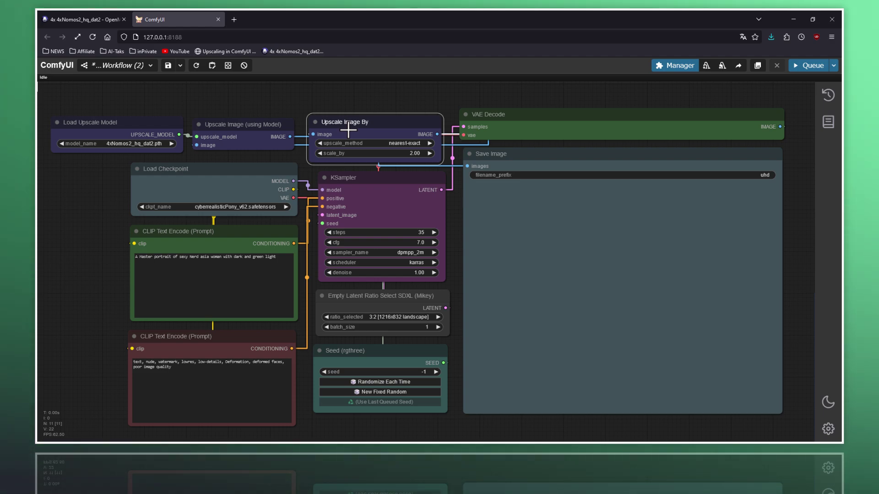
pyautogui.click(147, 130)
pyautogui.click(232, 132)
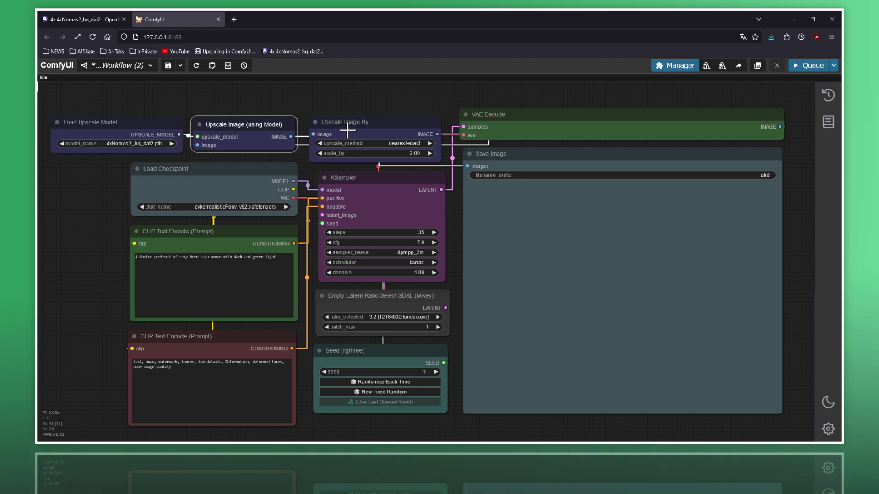
pyautogui.click(348, 131)
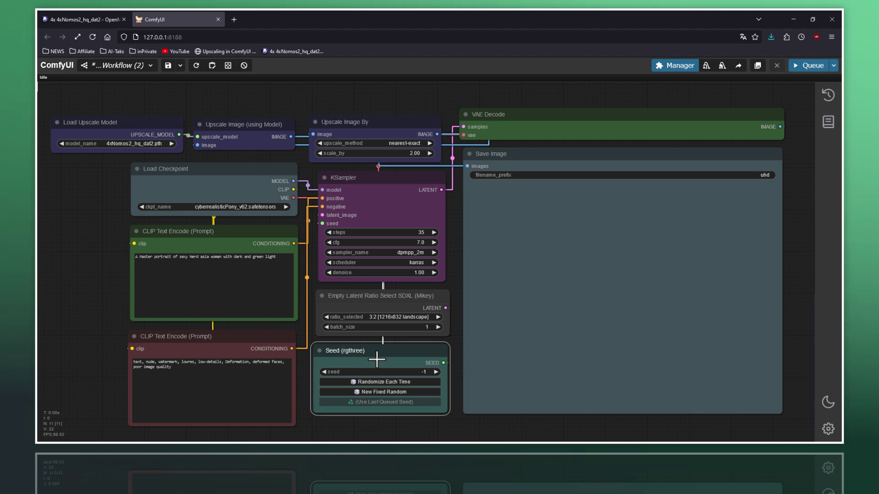
pyautogui.click(317, 358)
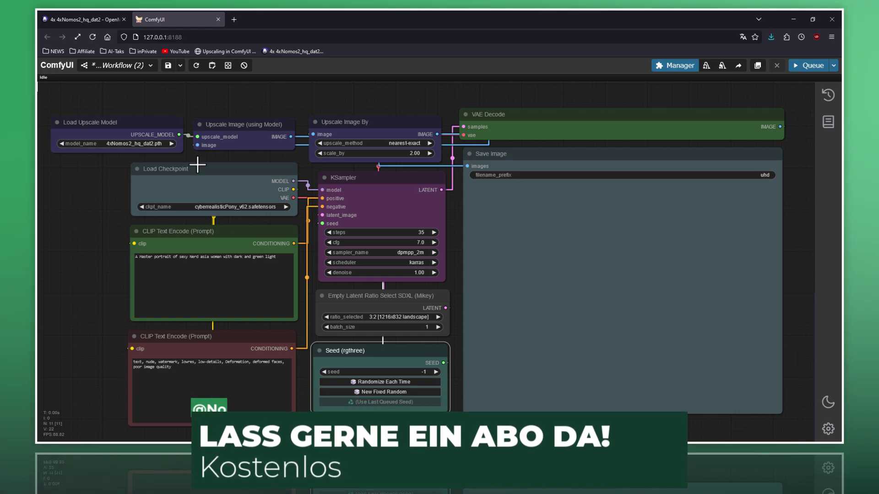
pyautogui.click(105, 187)
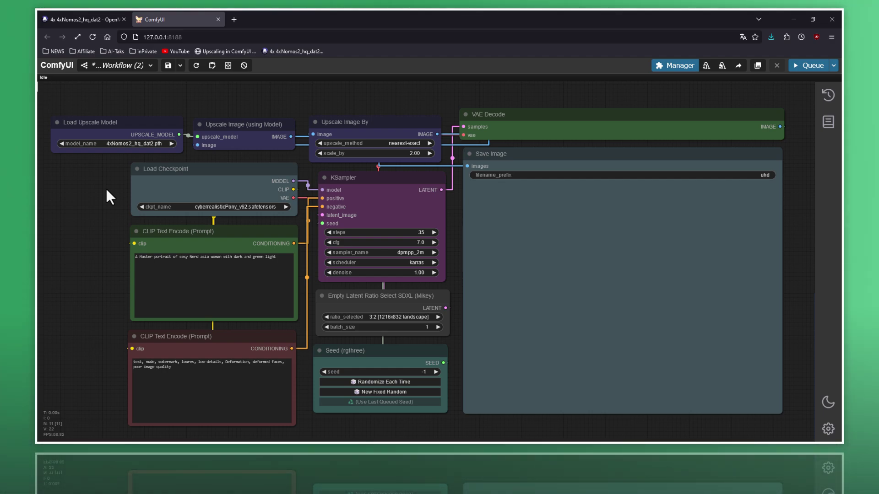
# - Show the 4xNomos2_hq_dat2 OpenModelDB page and highlight the 4x, Nomos, 2 and dat2 parts of its name
pyautogui.click(105, 23)
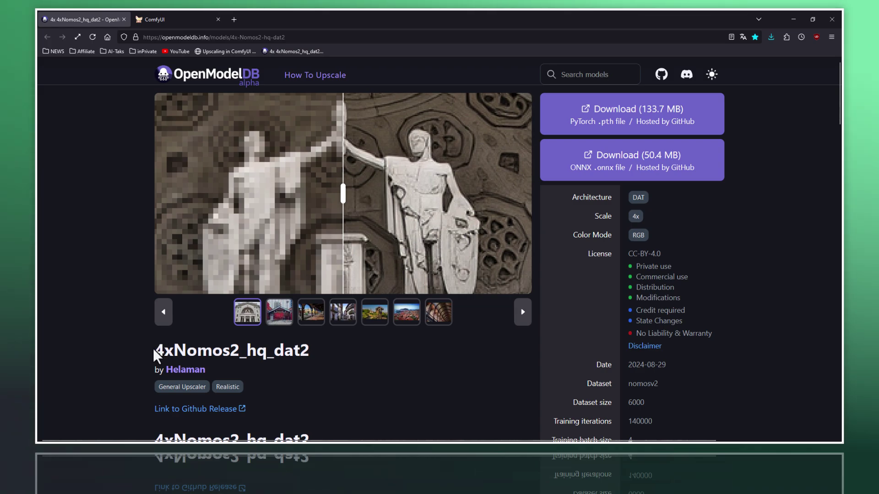
pyautogui.moveTo(156, 351); pyautogui.dragTo(173, 352)
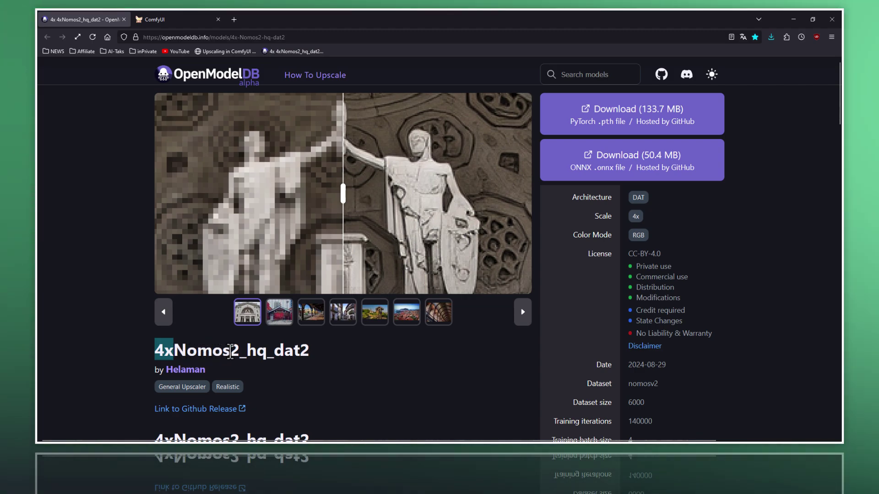
pyautogui.click(229, 351)
pyautogui.moveTo(228, 351); pyautogui.dragTo(179, 353)
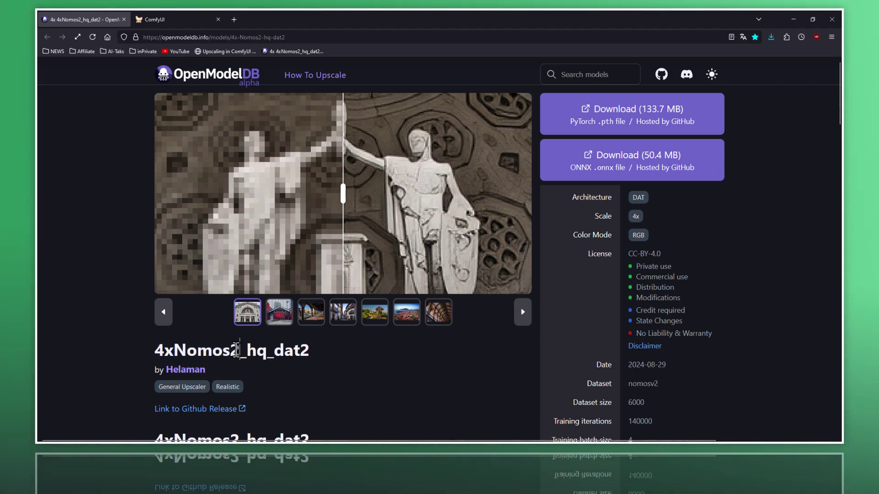
pyautogui.moveTo(240, 351); pyautogui.dragTo(248, 351)
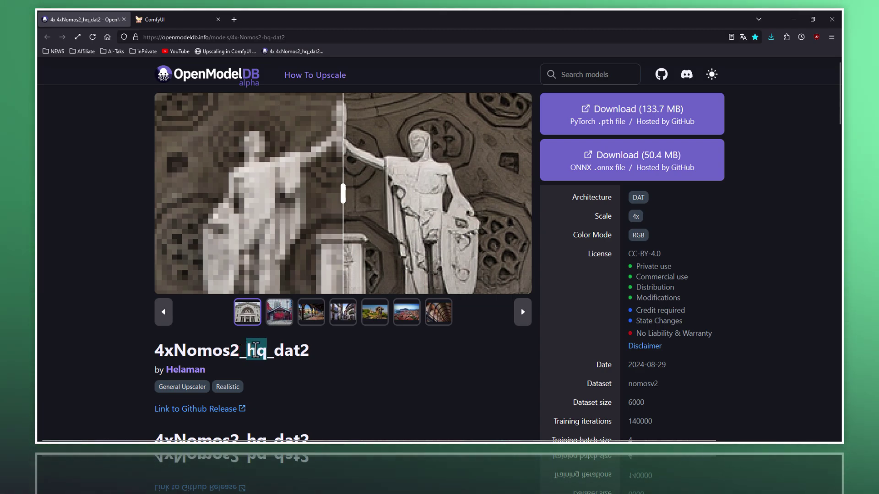
pyautogui.moveTo(274, 352); pyautogui.dragTo(310, 352)
pyautogui.click(310, 351)
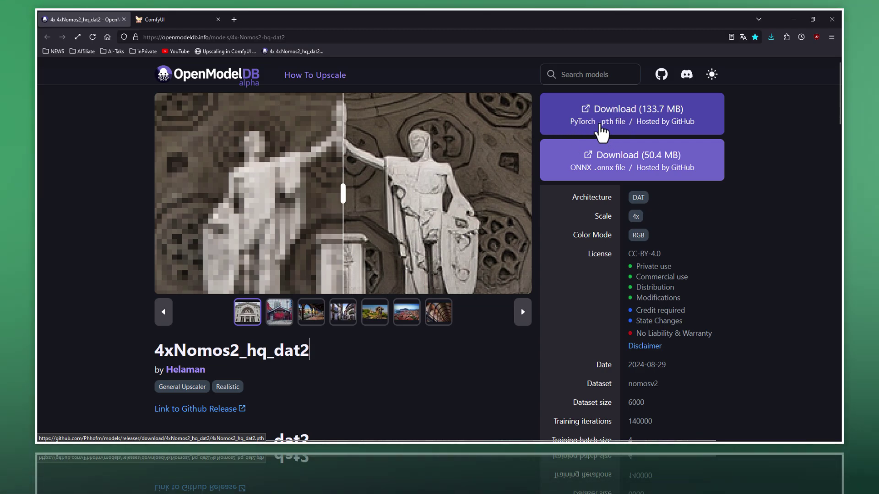
# - Check that 4xNomos2_hq_dat2.pth is in the upscale_models folder, then minimize File Explorer
pyautogui.hotkey('alt', 'Tab')
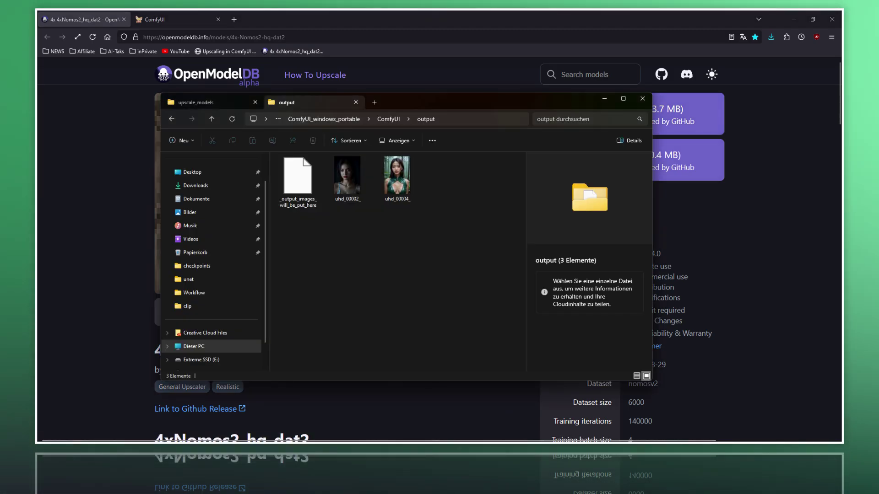
pyautogui.click(219, 104)
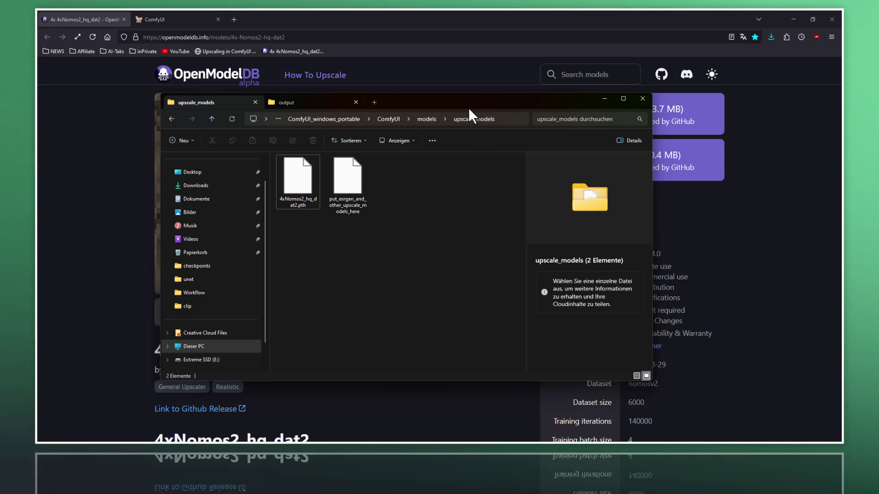
pyautogui.moveTo(469, 108); pyautogui.dragTo(477, 152)
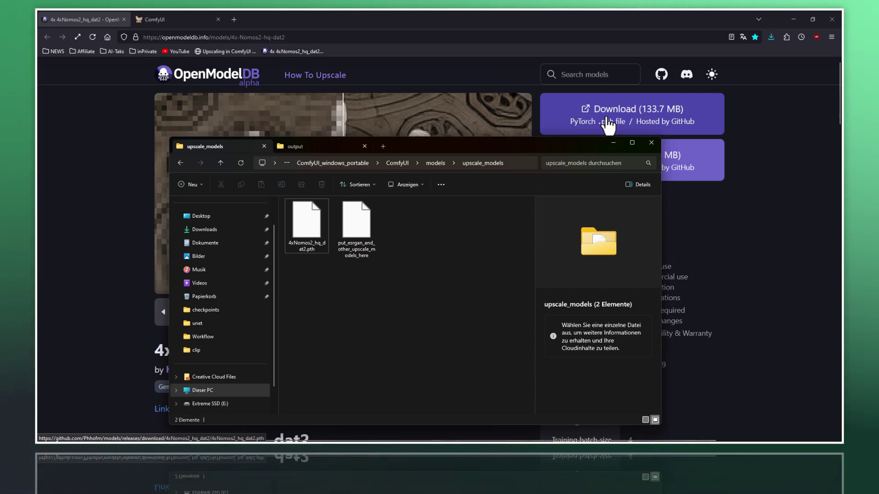
pyautogui.click(613, 143)
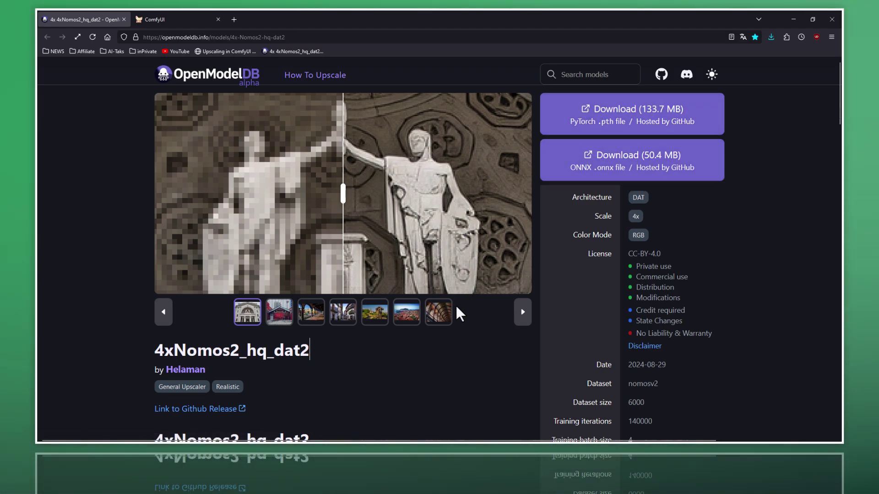
# - Back in the workflow, add a Load Upscale Model node by searching 'load up' on the canvas
pyautogui.click(186, 17)
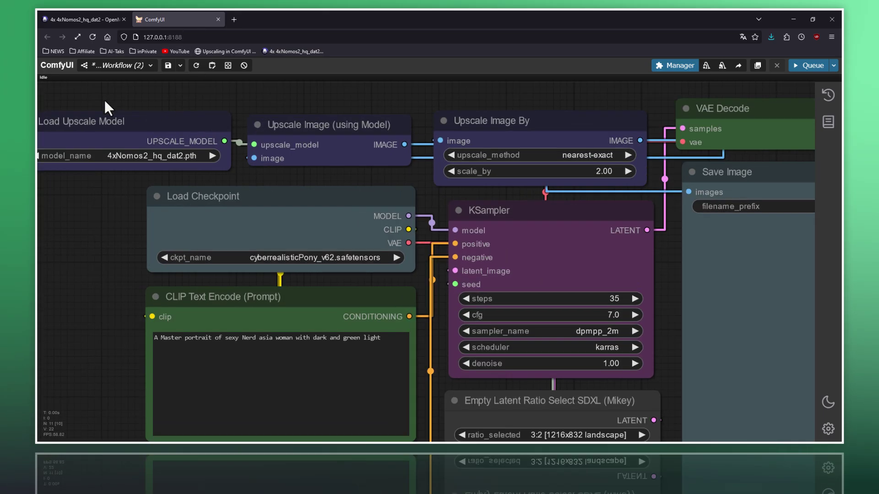
pyautogui.scroll(1, 105, 102)
pyautogui.moveTo(105, 102); pyautogui.dragTo(300, 116)
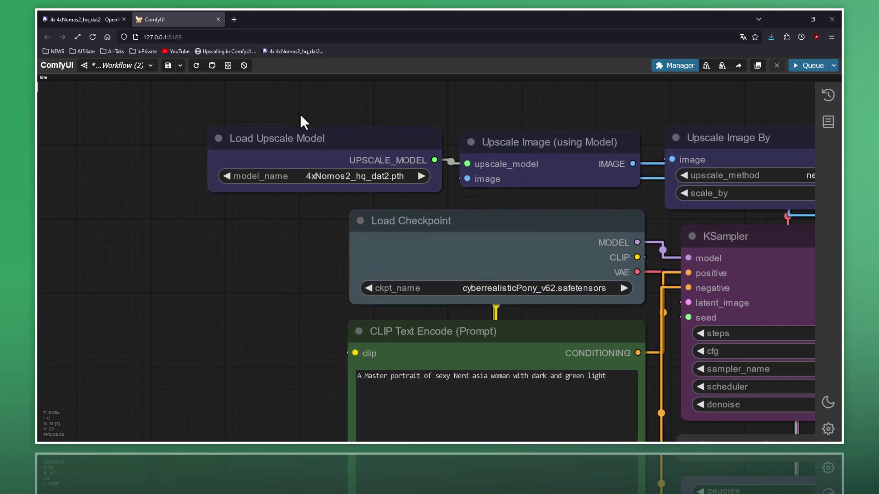
pyautogui.scroll(1, 303, 110)
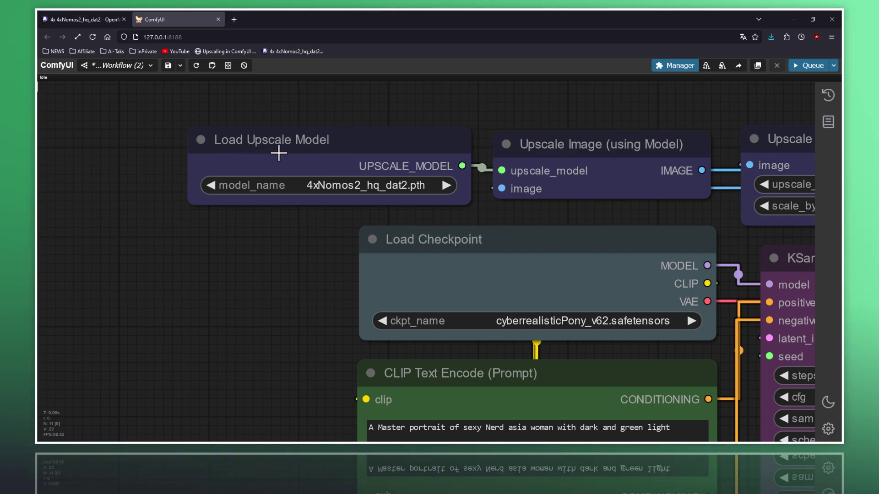
pyautogui.doubleClick(196, 249)
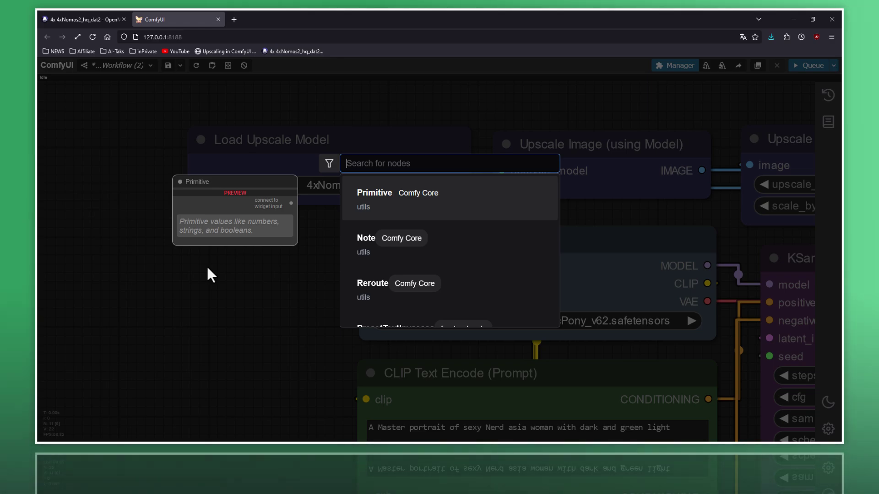
pyautogui.write('load')
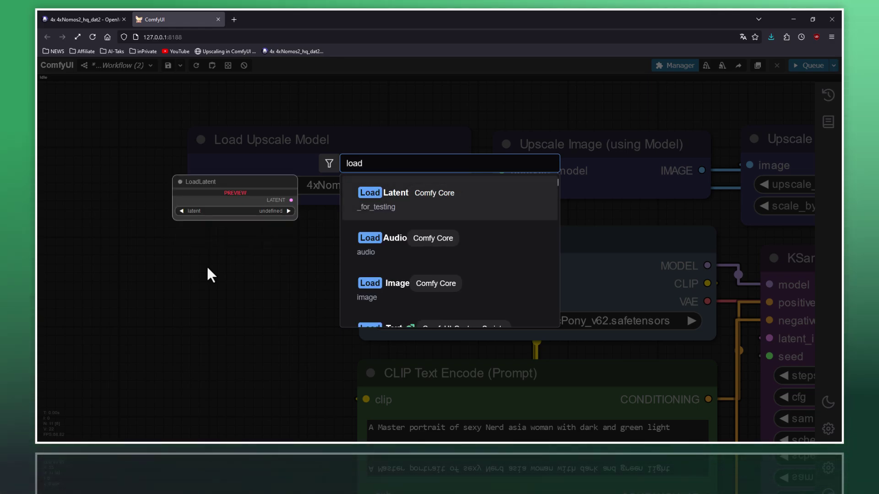
pyautogui.write(' up')
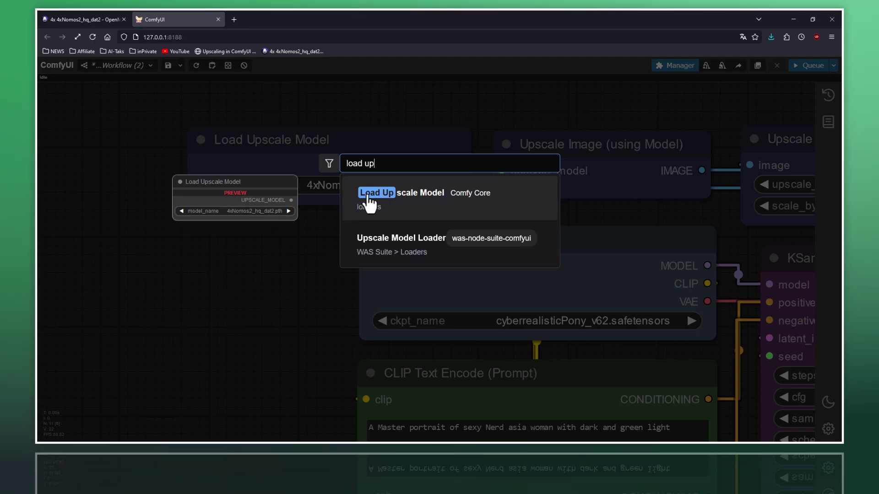
pyautogui.click(437, 212)
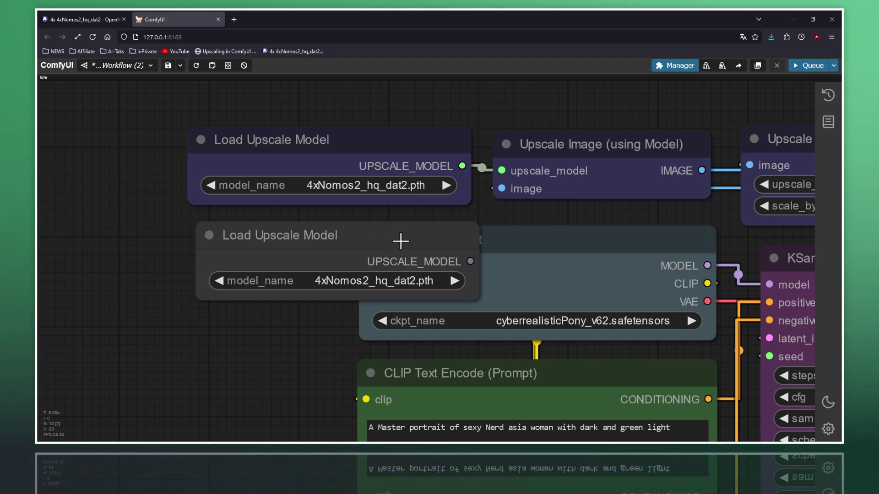
# - Stack the new loader below the original one and connect it to the upscale_model input
pyautogui.moveTo(402, 240); pyautogui.dragTo(251, 247)
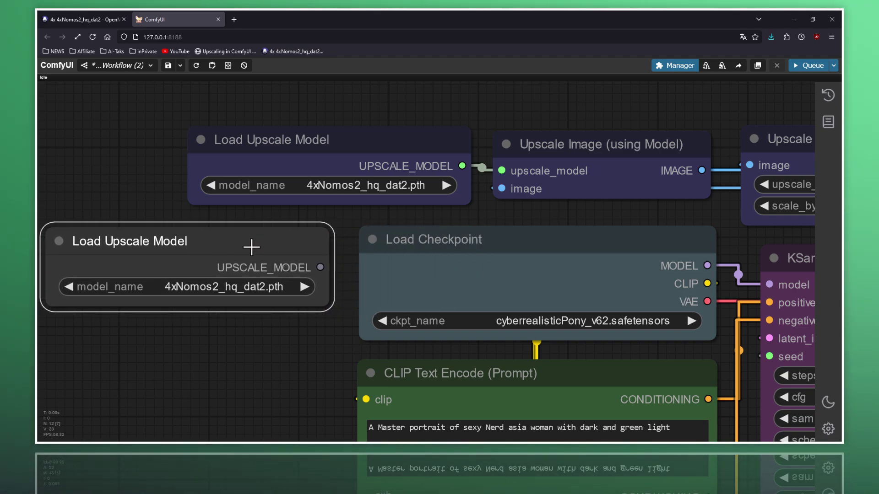
pyautogui.scroll(-2, 345, 221)
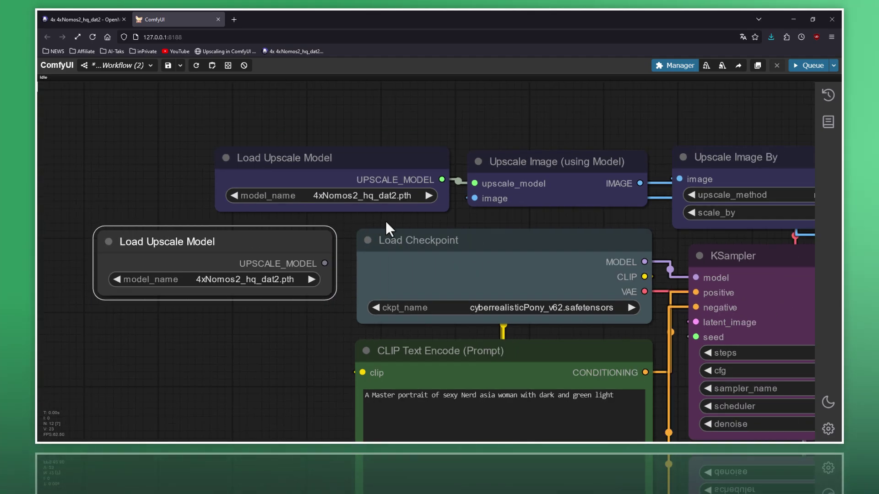
pyautogui.moveTo(418, 219); pyautogui.dragTo(413, 233)
pyautogui.moveTo(387, 195); pyautogui.dragTo(270, 125)
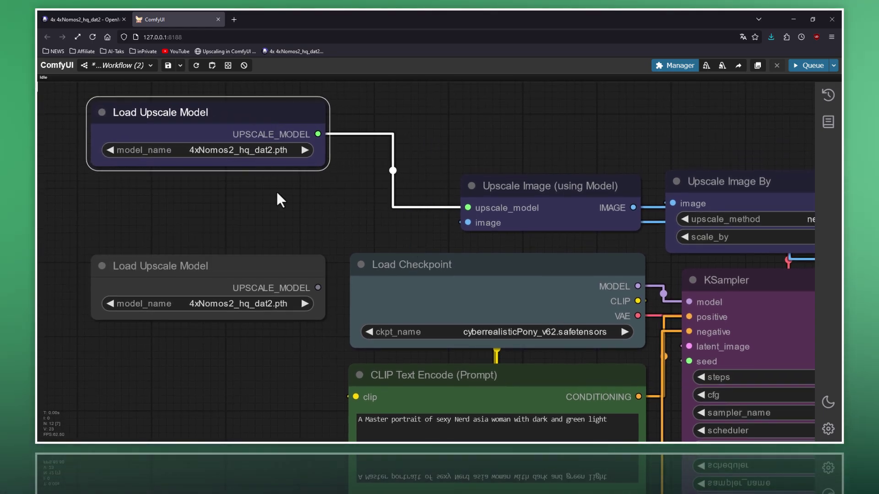
pyautogui.moveTo(288, 275); pyautogui.dragTo(280, 212)
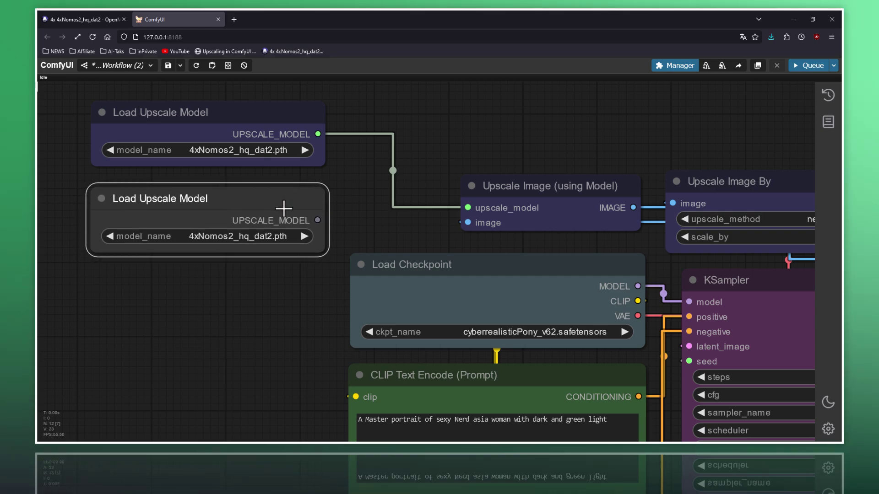
pyautogui.moveTo(372, 227)
pyautogui.mouseDown()
pyautogui.moveTo(286, 238)
pyautogui.moveTo(285, 213)
pyautogui.mouseUp()
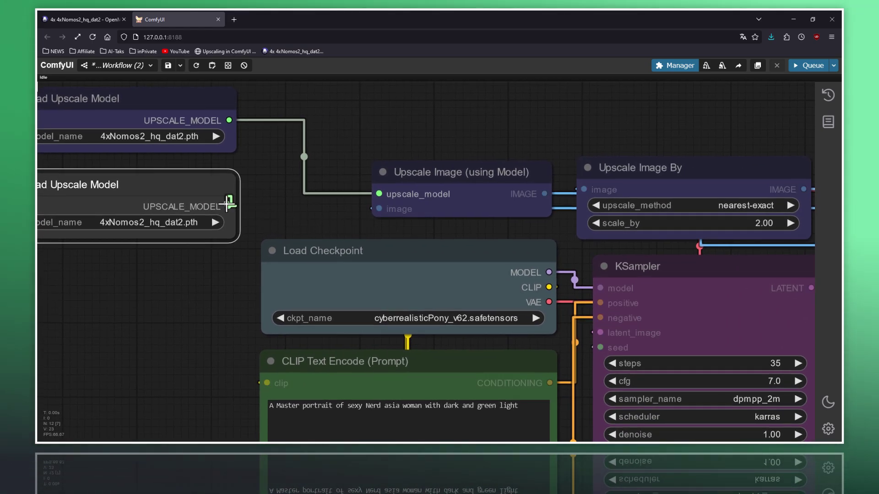
pyautogui.moveTo(338, 211); pyautogui.dragTo(380, 194)
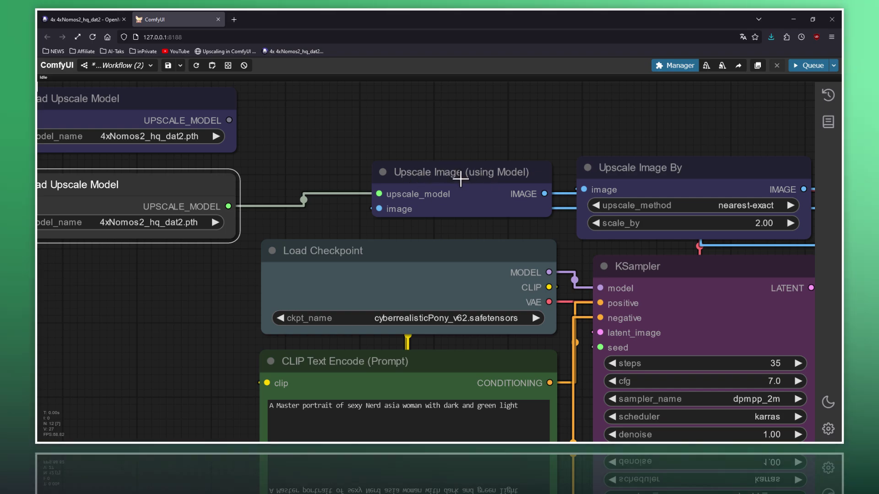
# - Place Upscale Image (using Model) beside the lower loader, keeping the UPSCALE_MODEL link
pyautogui.moveTo(460, 177); pyautogui.dragTo(407, 168)
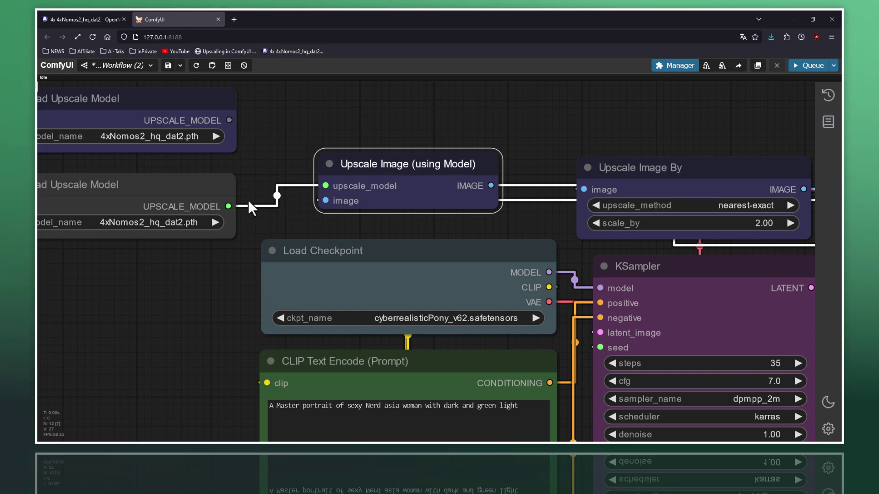
pyautogui.moveTo(179, 190); pyautogui.dragTo(219, 186)
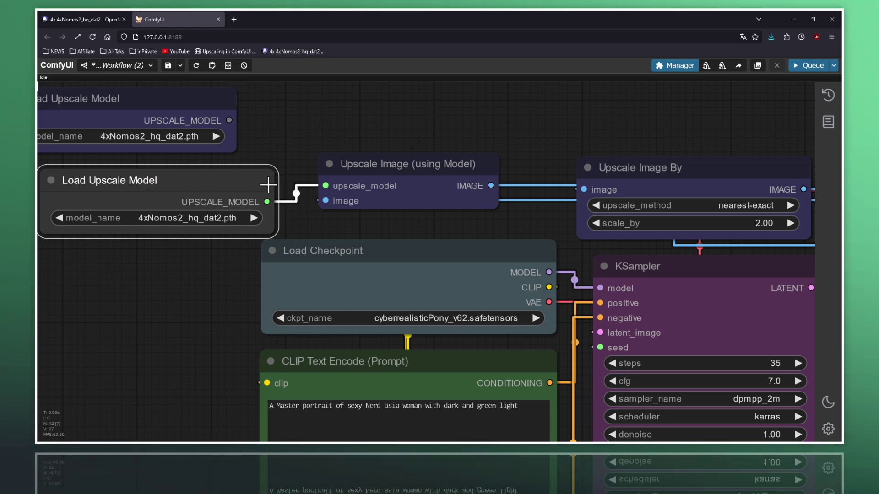
pyautogui.moveTo(251, 202); pyautogui.dragTo(221, 203)
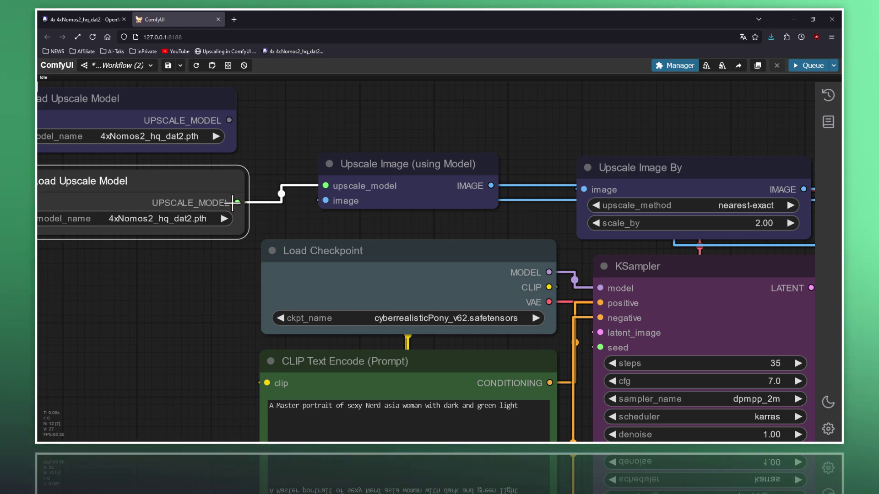
pyautogui.moveTo(232, 202); pyautogui.dragTo(310, 191)
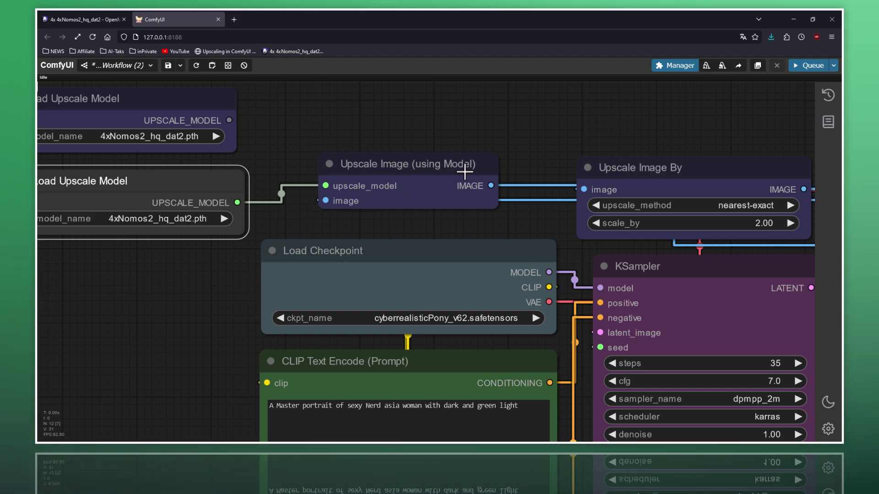
pyautogui.moveTo(281, 221)
pyautogui.mouseDown()
pyautogui.moveTo(374, 230)
pyautogui.moveTo(227, 236)
pyautogui.mouseUp()
# - Lift the Upscale Image By node up above the rest of the graph
pyautogui.moveTo(391, 237); pyautogui.dragTo(295, 232)
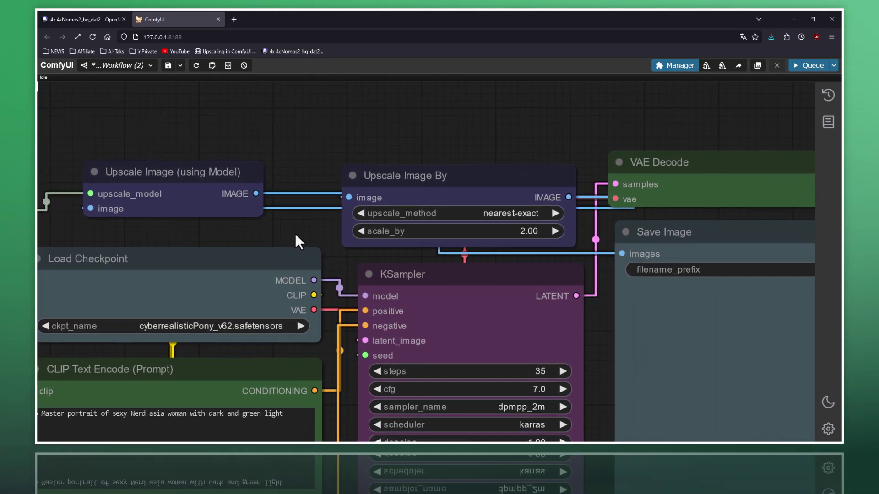
pyautogui.click(425, 189)
pyautogui.moveTo(424, 189); pyautogui.dragTo(410, 174)
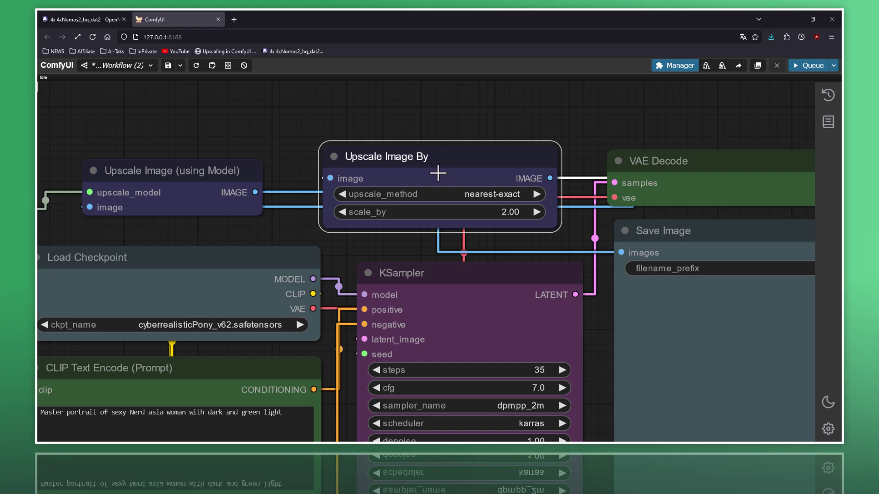
pyautogui.scroll(-2, 471, 112)
pyautogui.moveTo(470, 166)
pyautogui.mouseDown()
pyautogui.moveTo(461, 234)
pyautogui.moveTo(463, 129)
pyautogui.moveTo(440, 169)
pyautogui.moveTo(221, 143)
pyautogui.moveTo(222, 124)
pyautogui.moveTo(258, 130)
pyautogui.mouseUp()
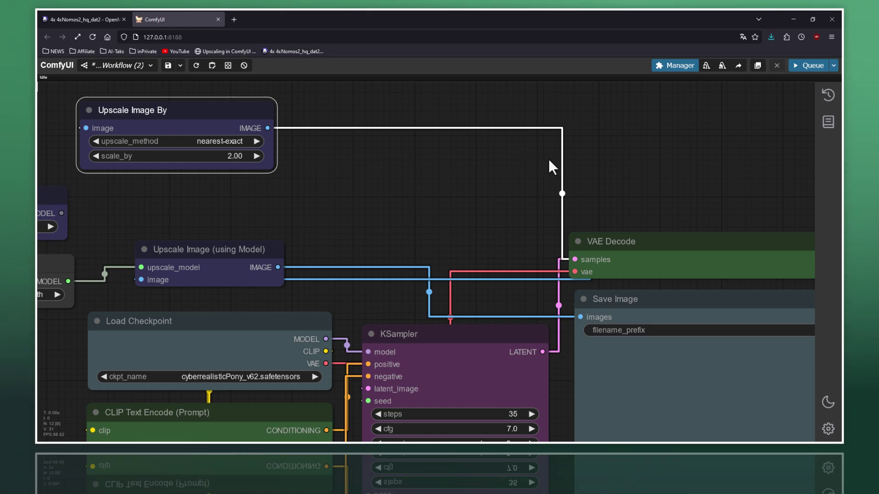
pyautogui.moveTo(197, 128); pyautogui.dragTo(216, 135)
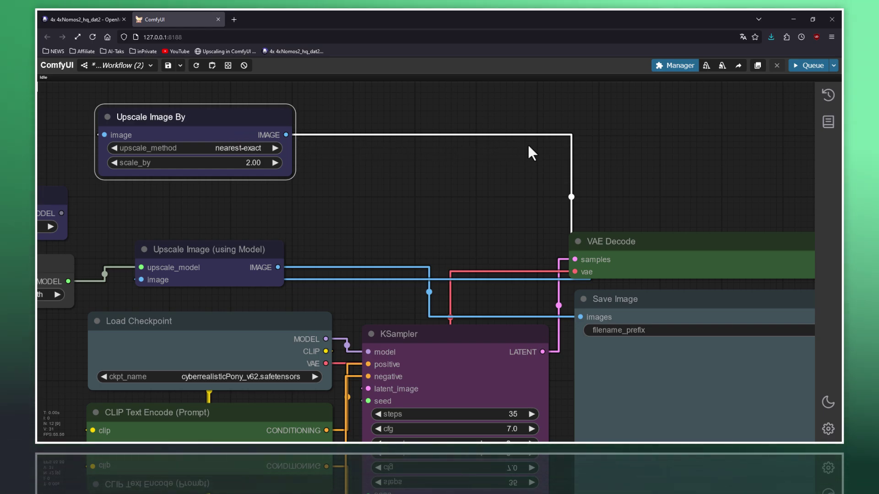
# - Position VAE Decode directly above Save Image, keeping Upscale Image By on screen
pyautogui.moveTo(636, 256)
pyautogui.mouseDown()
pyautogui.moveTo(683, 242)
pyautogui.moveTo(726, 278)
pyautogui.moveTo(748, 260)
pyautogui.moveTo(681, 256)
pyautogui.moveTo(683, 245)
pyautogui.mouseUp()
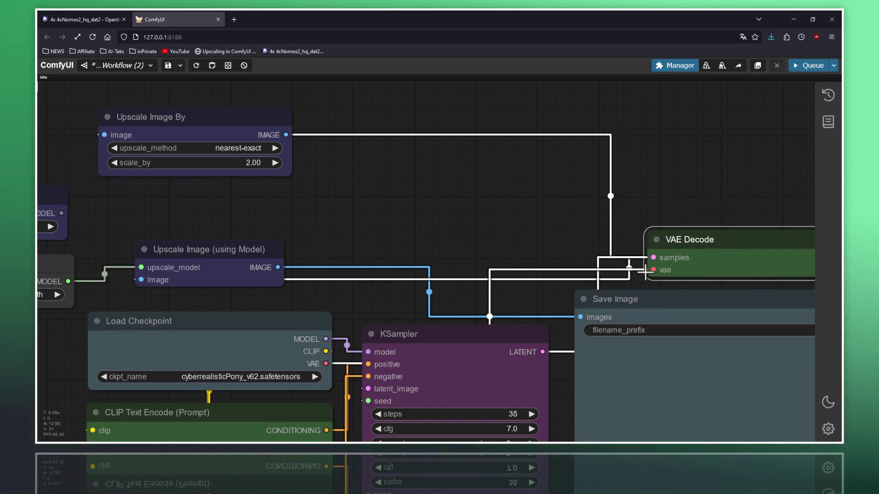
pyautogui.moveTo(558, 231); pyautogui.dragTo(339, 186)
pyautogui.moveTo(533, 205); pyautogui.dragTo(465, 211)
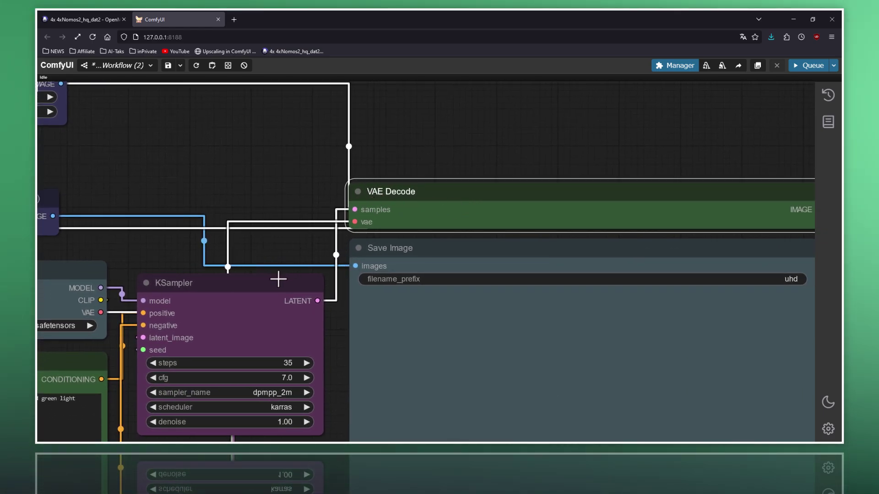
pyautogui.moveTo(312, 170)
pyautogui.mouseDown()
pyautogui.moveTo(468, 195)
pyautogui.moveTo(460, 184)
pyautogui.mouseUp()
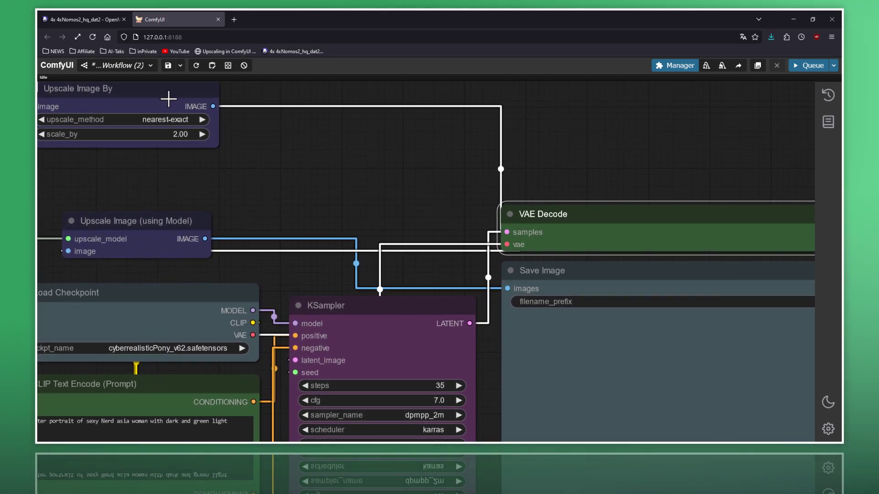
pyautogui.moveTo(137, 92); pyautogui.dragTo(11, 96)
pyautogui.moveTo(87, 97); pyautogui.dragTo(261, 117)
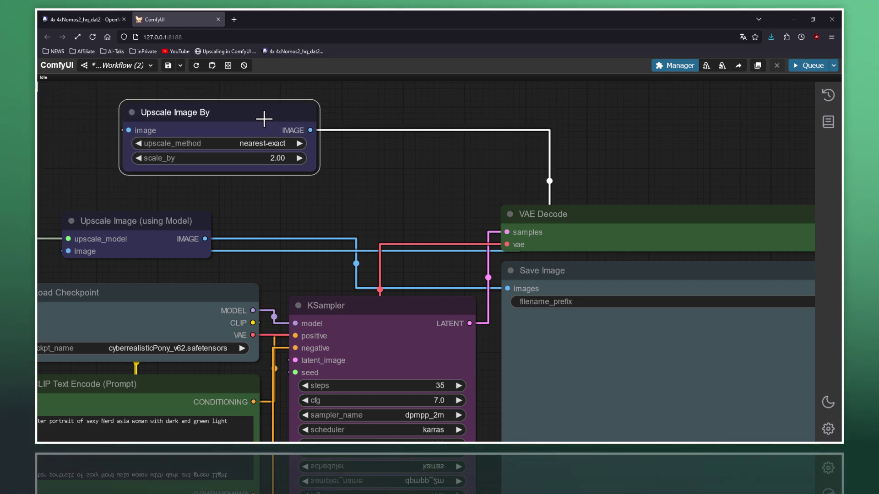
pyautogui.scroll(-2, 401, 144)
pyautogui.moveTo(566, 161); pyautogui.dragTo(426, 145)
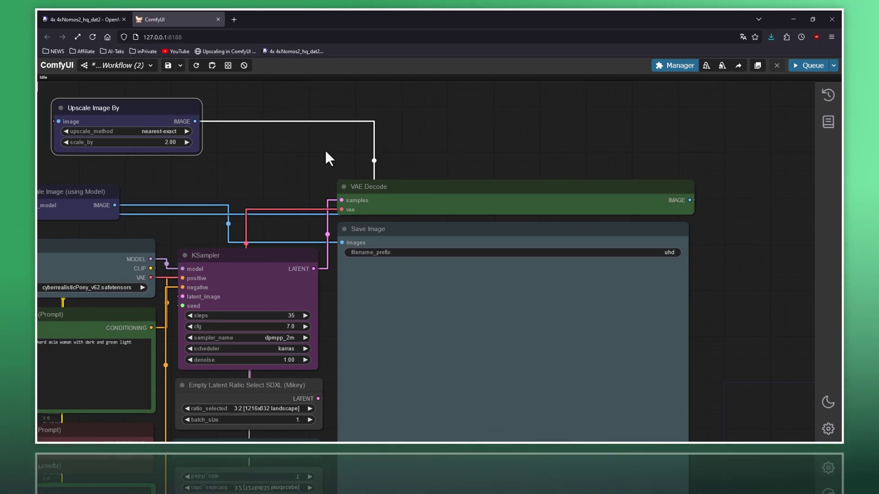
pyautogui.click(391, 194)
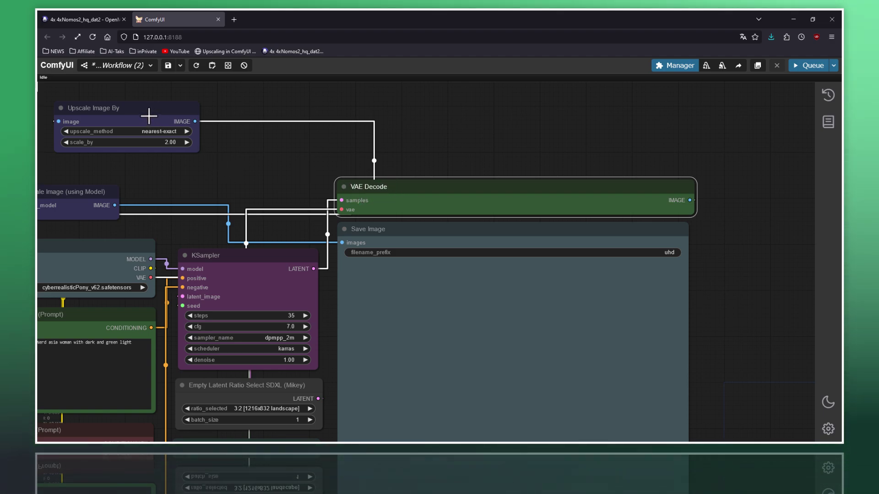
# - Place Upscale Image By to the right of VAE Decode, fed from its IMAGE output, and raise VAE Decode
pyautogui.moveTo(186, 114)
pyautogui.mouseDown()
pyautogui.moveTo(560, 115)
pyautogui.moveTo(839, 132)
pyautogui.mouseUp()
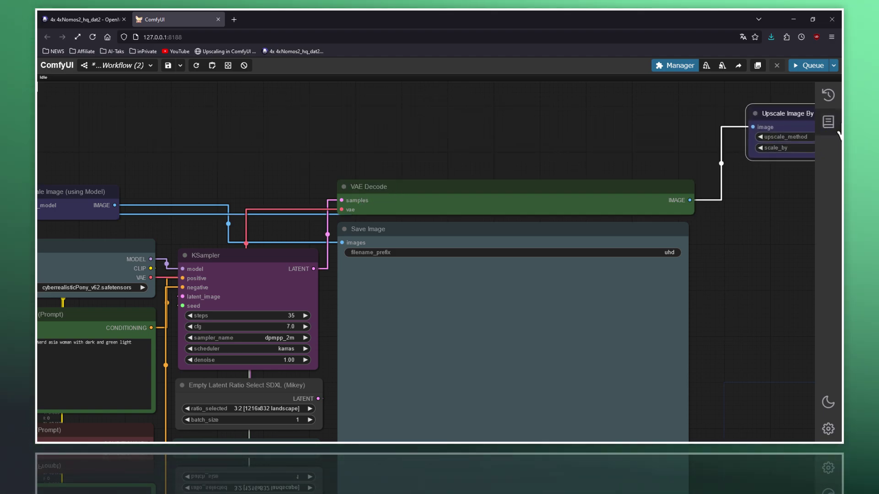
pyautogui.moveTo(779, 203)
pyautogui.mouseDown()
pyautogui.moveTo(592, 221)
pyautogui.moveTo(531, 197)
pyautogui.mouseUp()
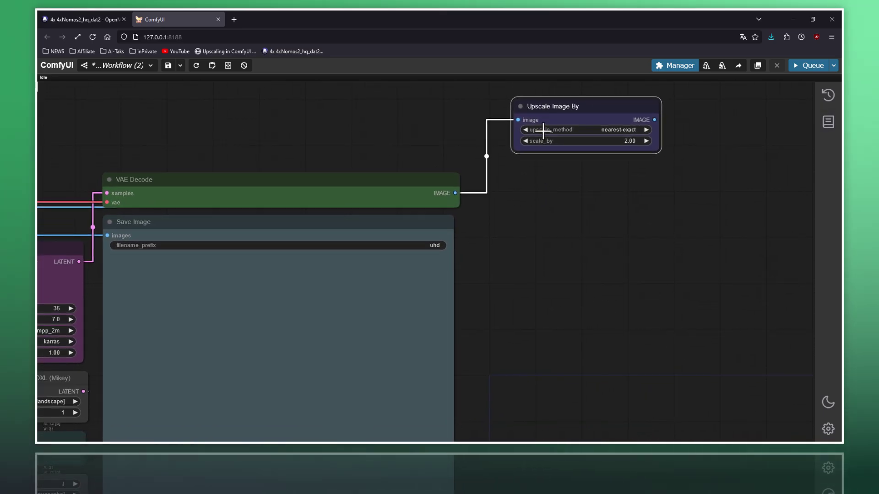
pyautogui.moveTo(659, 134); pyautogui.dragTo(712, 144)
pyautogui.moveTo(417, 192)
pyautogui.mouseDown()
pyautogui.moveTo(418, 123)
pyautogui.moveTo(421, 189)
pyautogui.mouseUp()
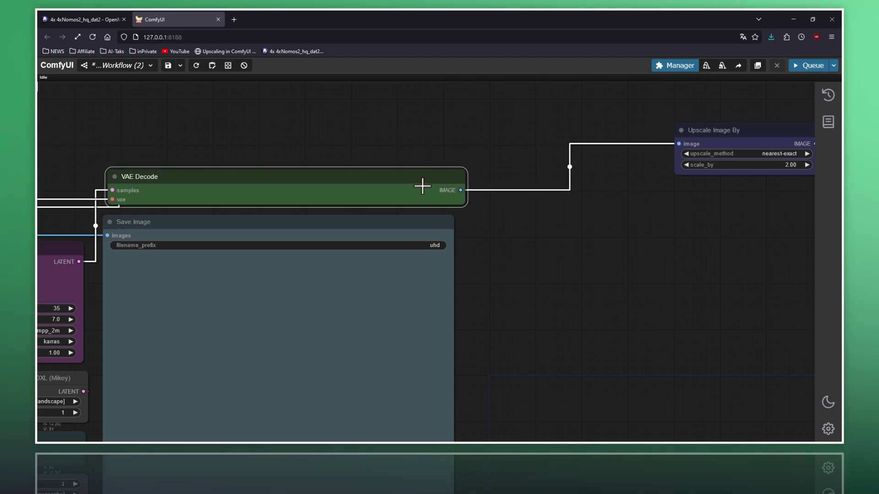
pyautogui.moveTo(755, 138); pyautogui.dragTo(604, 135)
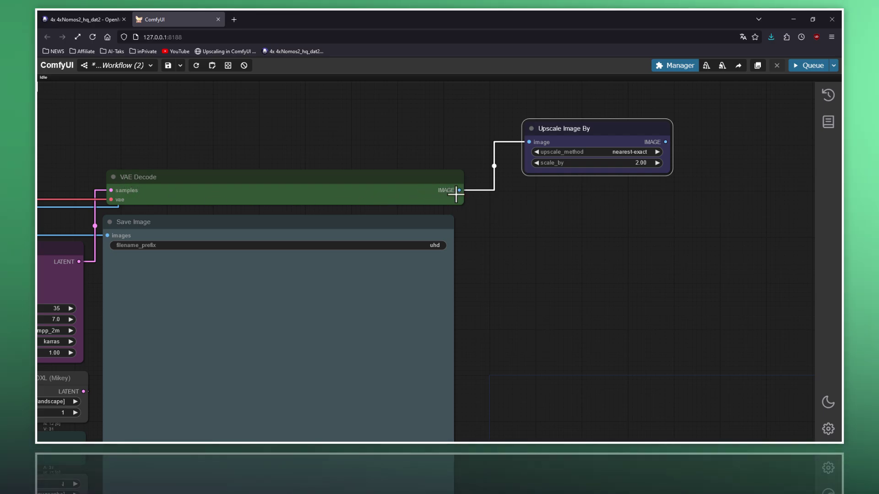
pyautogui.moveTo(321, 164); pyautogui.dragTo(579, 196)
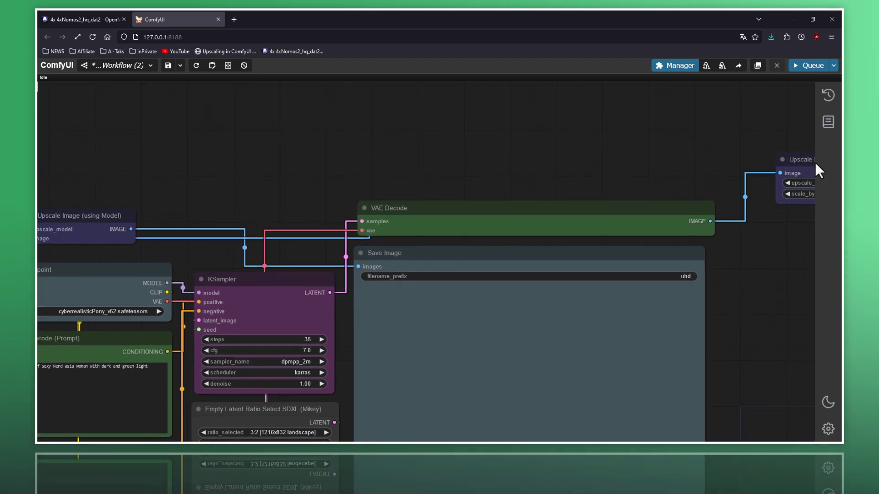
# - Drop Upscale Image By between Upscale Image (using Model) and VAE Decode
pyautogui.click(810, 161)
pyautogui.moveTo(786, 162); pyautogui.dragTo(159, 167)
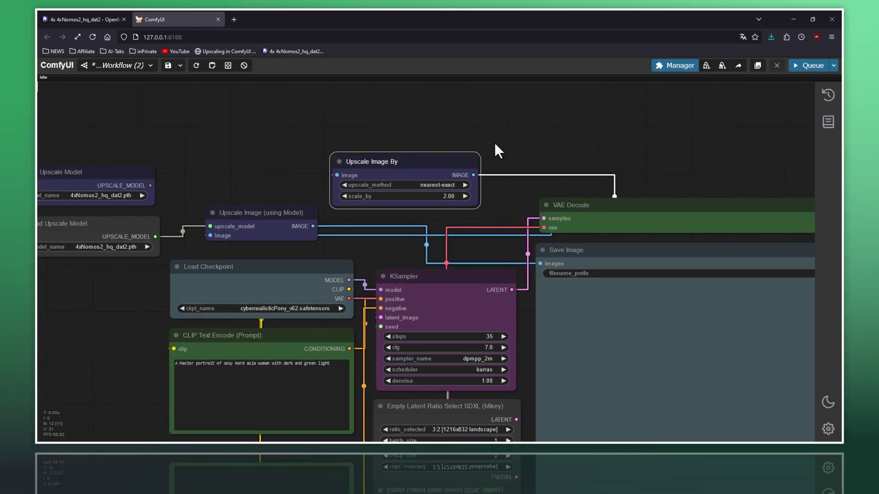
pyautogui.moveTo(338, 146); pyautogui.dragTo(553, 155)
pyautogui.click(550, 212)
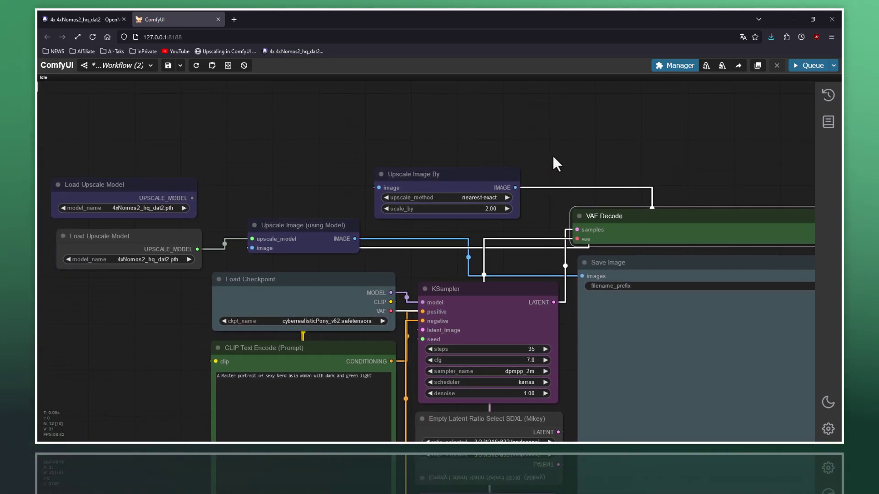
pyautogui.click(460, 185)
pyautogui.moveTo(461, 185); pyautogui.dragTo(481, 226)
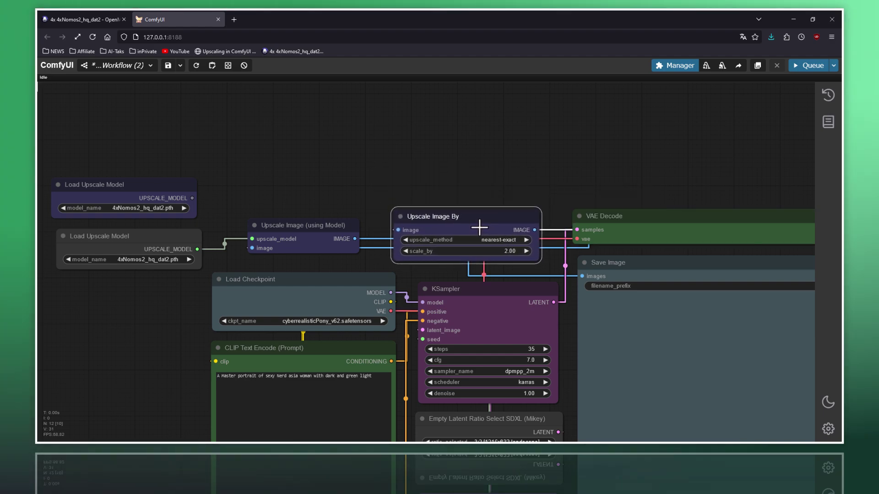
pyautogui.moveTo(362, 195); pyautogui.dragTo(399, 179)
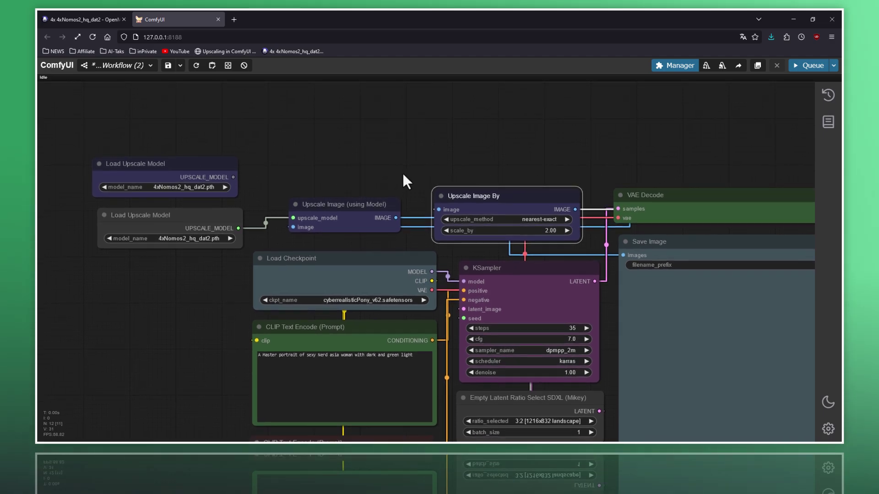
# - Delete the duplicate Load Upscale Model and wire the remaining one into the upscaler's upscale_model input
pyautogui.click(200, 223)
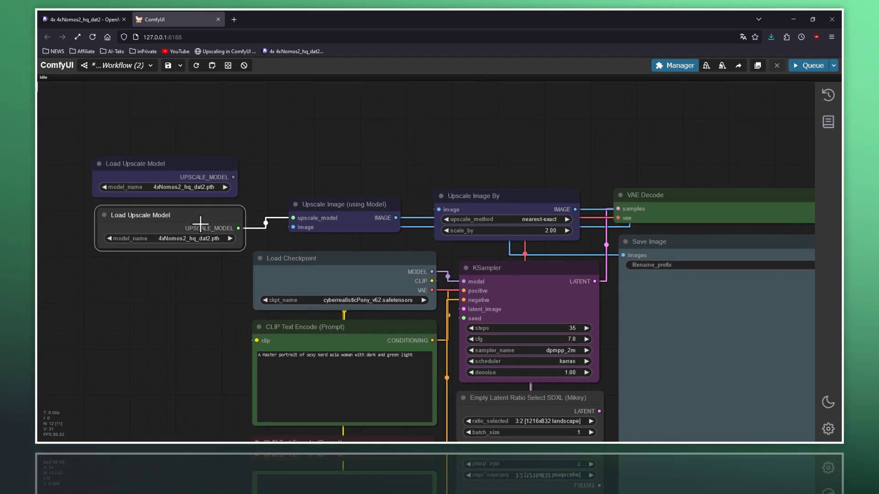
pyautogui.press('Delete')
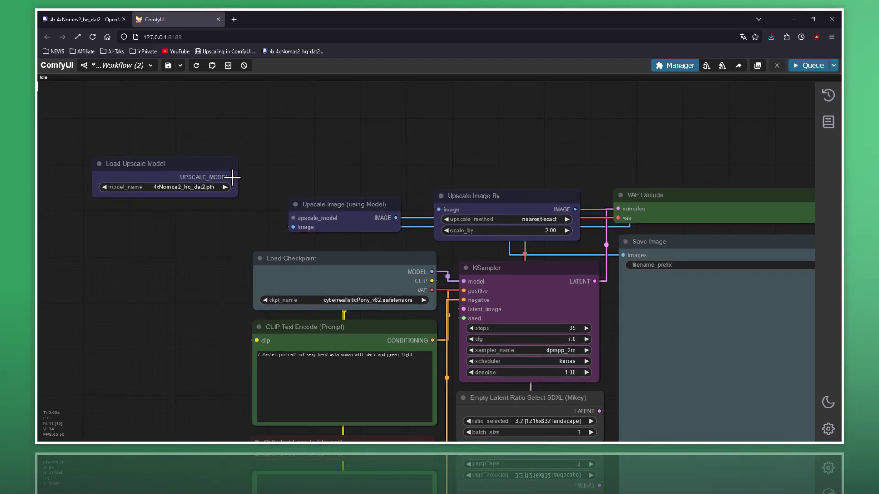
pyautogui.moveTo(232, 177); pyautogui.dragTo(295, 220)
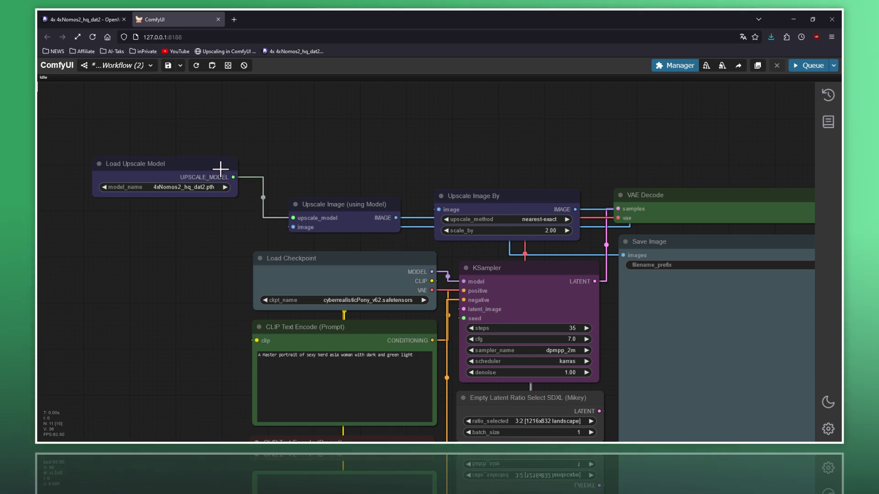
pyautogui.moveTo(220, 169); pyautogui.dragTo(223, 193)
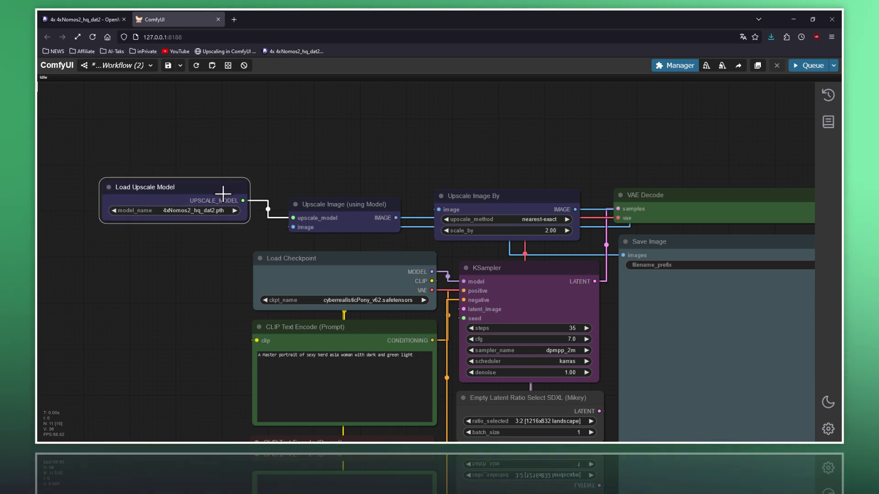
pyautogui.moveTo(252, 237); pyautogui.dragTo(184, 215)
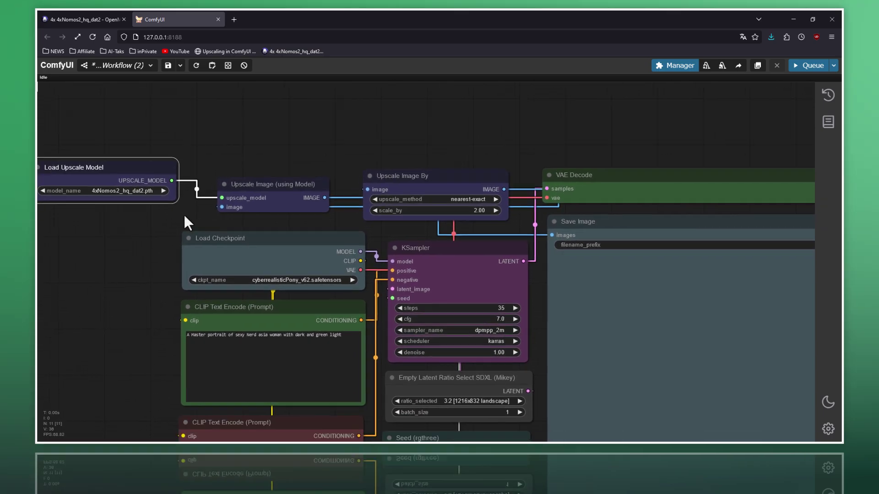
pyautogui.scroll(-3, 184, 215)
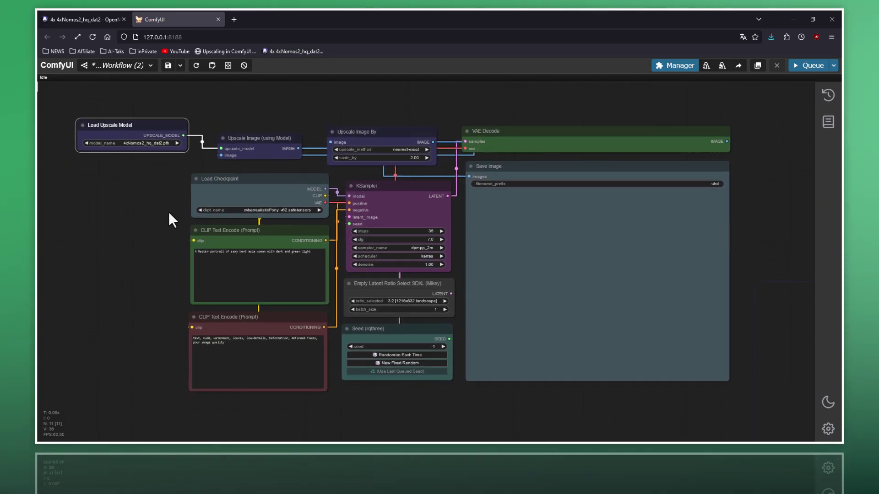
pyautogui.scroll(1, 170, 213)
pyautogui.scroll(1, 161, 213)
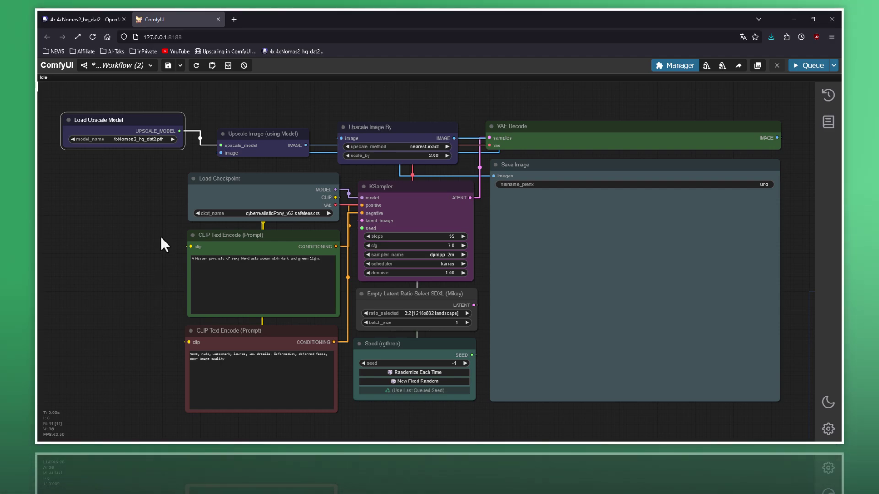
pyautogui.moveTo(150, 130); pyautogui.dragTo(164, 125)
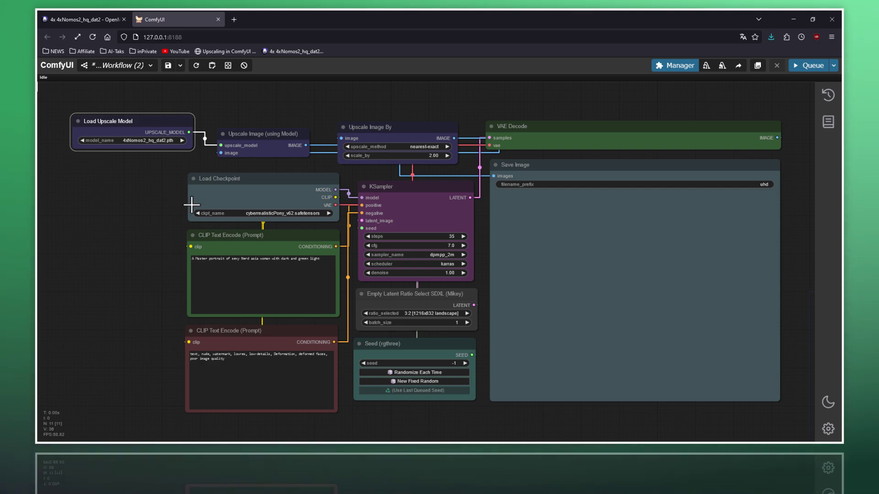
pyautogui.scroll(3, 165, 270)
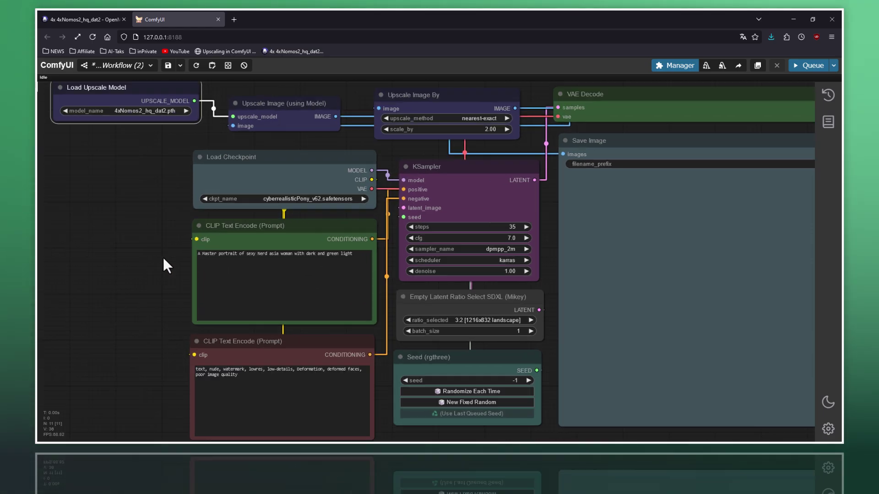
pyautogui.scroll(4, 163, 259)
pyautogui.scroll(2, 163, 259)
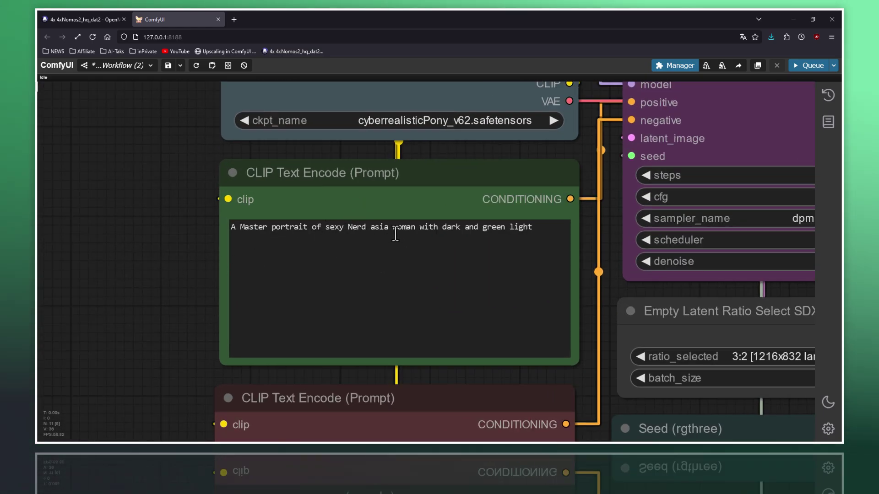
pyautogui.click(397, 204)
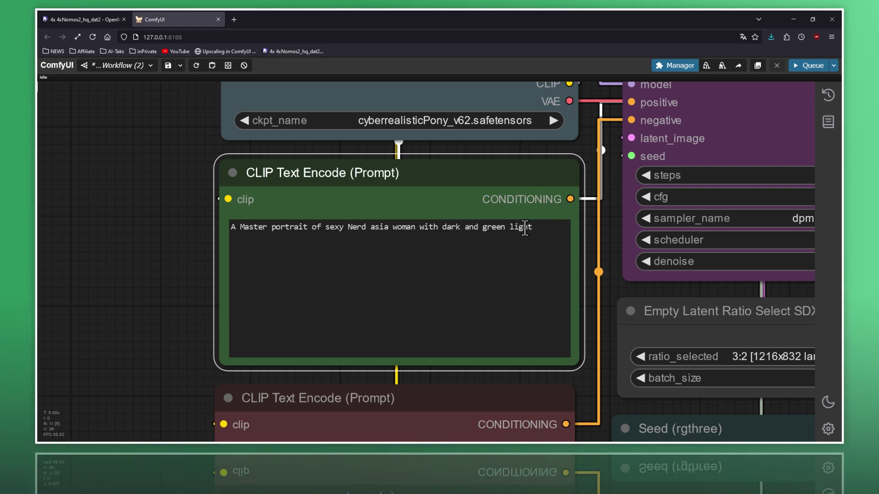
pyautogui.click(176, 223)
pyautogui.scroll(-5, 172, 192)
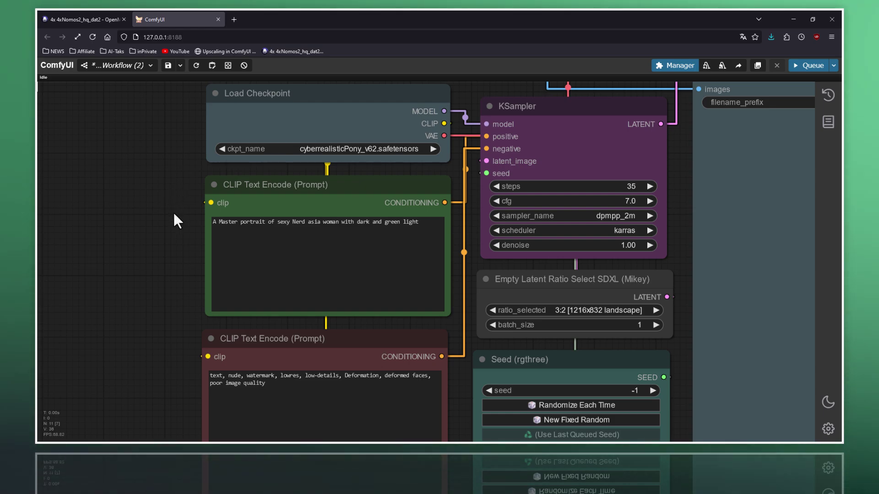
pyautogui.scroll(-2, 176, 214)
pyautogui.moveTo(173, 213)
pyautogui.mouseDown()
pyautogui.moveTo(147, 233)
pyautogui.moveTo(158, 235)
pyautogui.mouseUp()
pyautogui.scroll(-1, 147, 234)
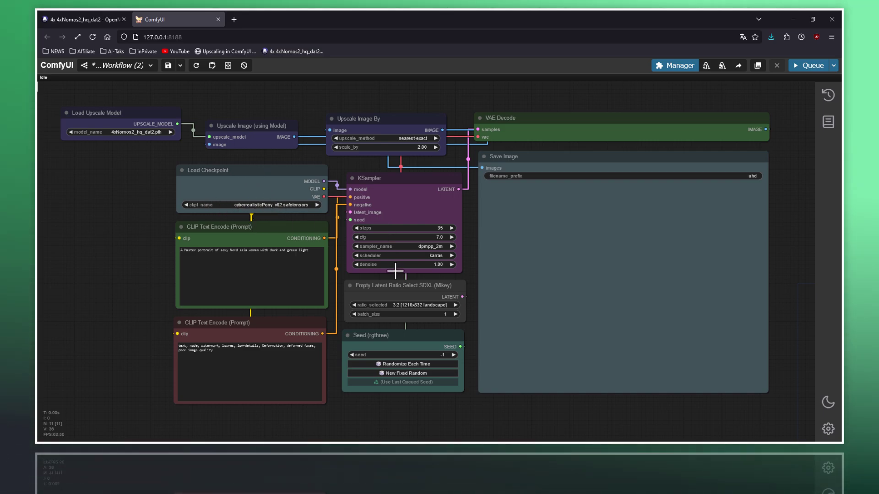
pyautogui.scroll(2, 399, 296)
pyautogui.scroll(2, 403, 300)
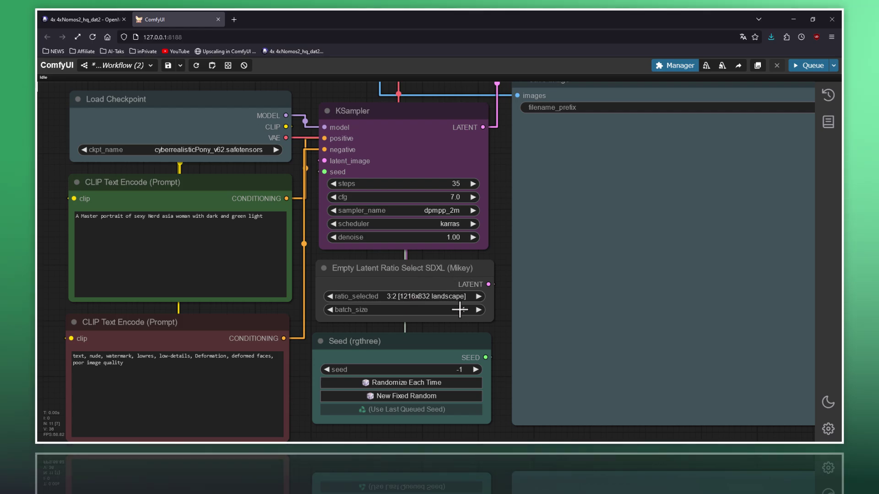
pyautogui.scroll(5, 449, 288)
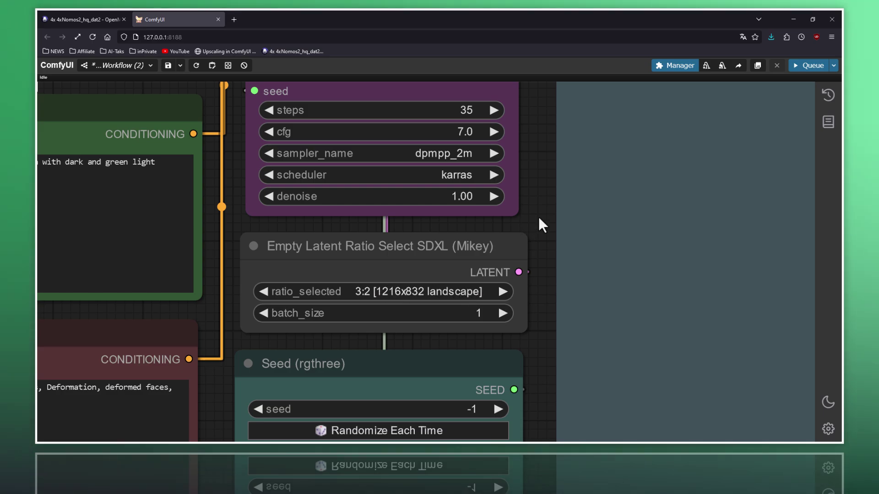
pyautogui.moveTo(537, 177)
pyautogui.mouseDown()
pyautogui.moveTo(542, 365)
pyautogui.moveTo(542, 308)
pyautogui.mouseUp()
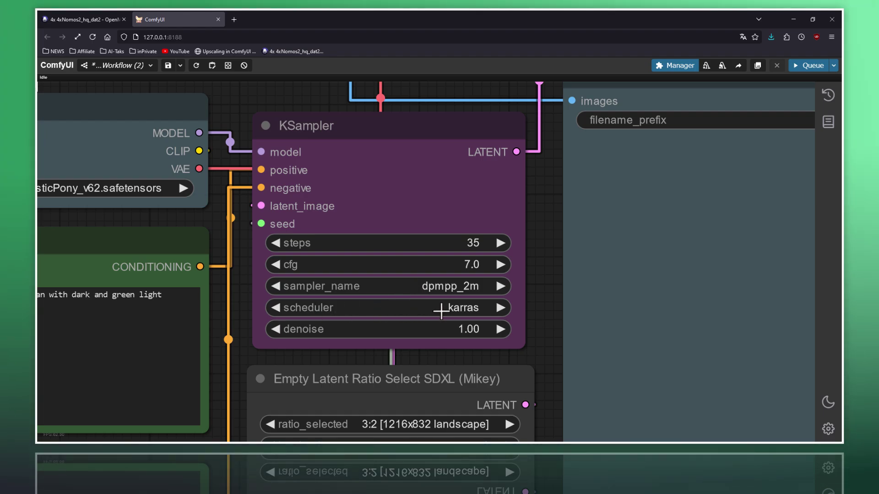
pyautogui.moveTo(549, 227); pyautogui.dragTo(551, 350)
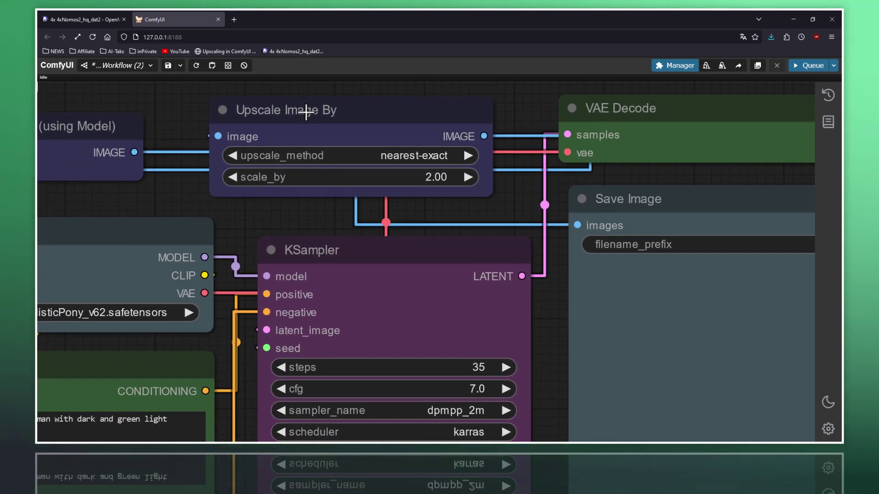
# - Change the Upscale Image By scale_by value from 2.00 to 4
pyautogui.click(305, 111)
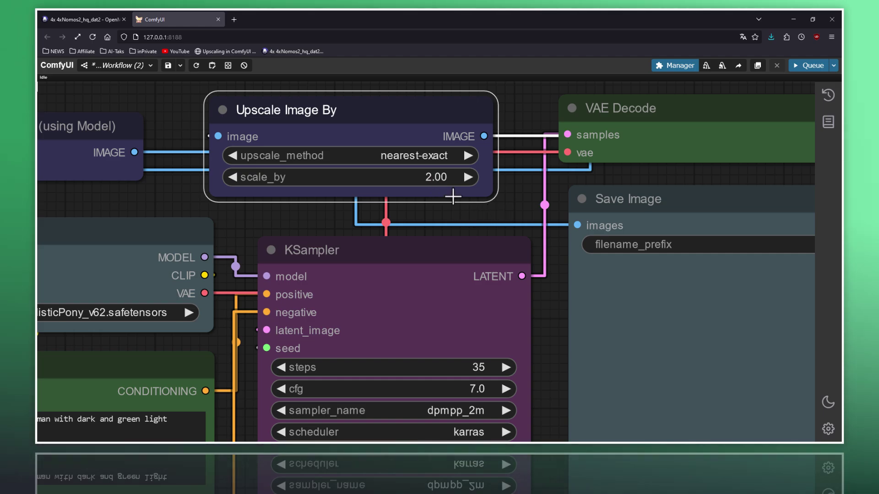
pyautogui.click(426, 179)
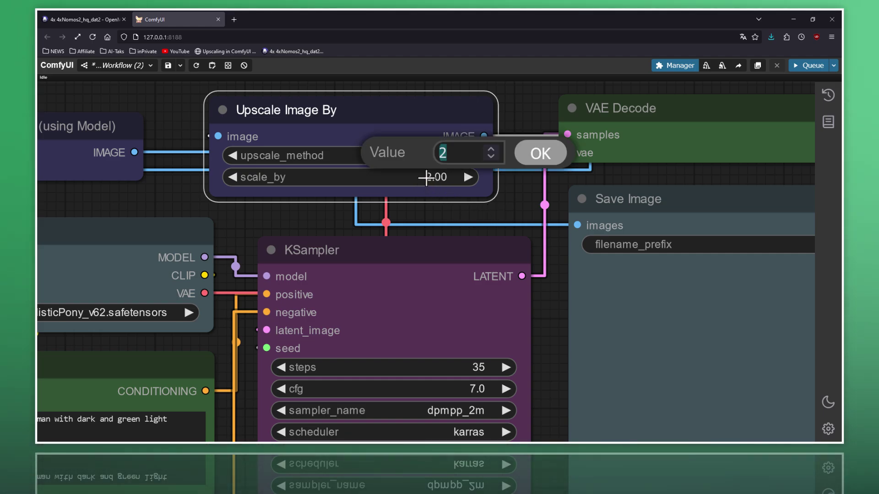
pyautogui.click(534, 154)
pyautogui.scroll(-3, 509, 191)
pyautogui.scroll(-2, 522, 219)
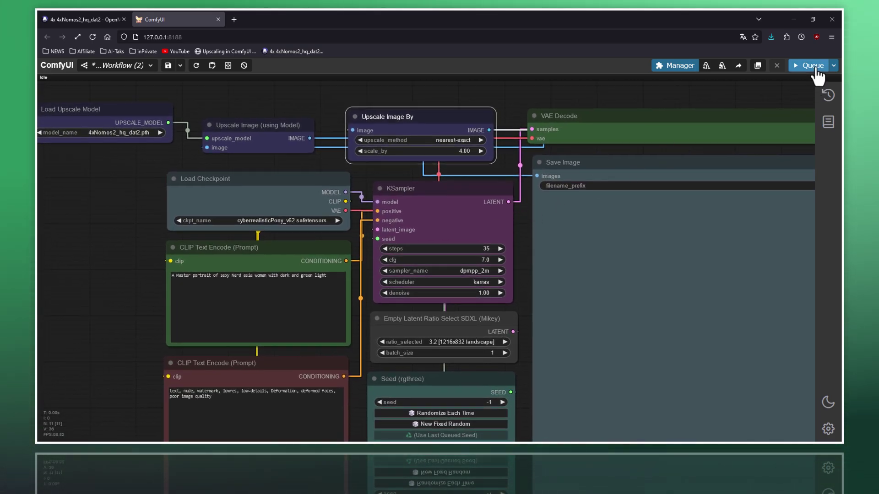
# - Queue the workflow and wait for the green-top portrait to appear in Save Image
pyautogui.click(817, 65)
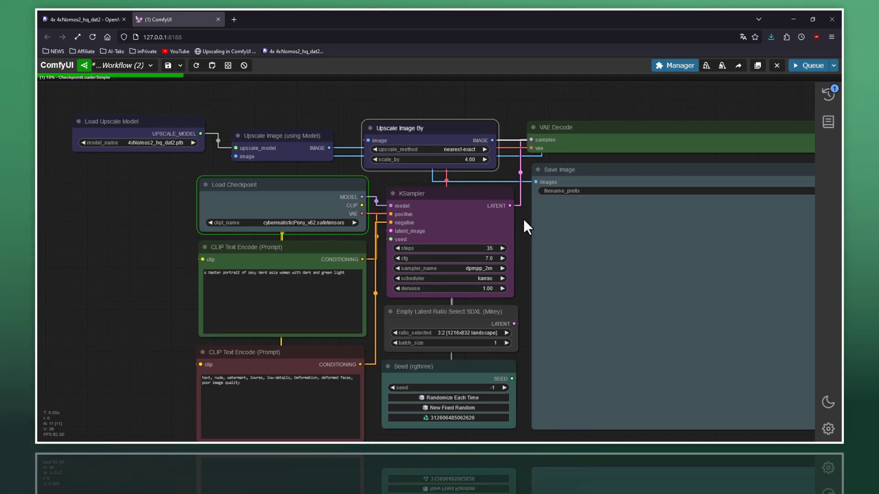
pyautogui.scroll(-2, 521, 216)
pyautogui.moveTo(493, 202); pyautogui.dragTo(488, 201)
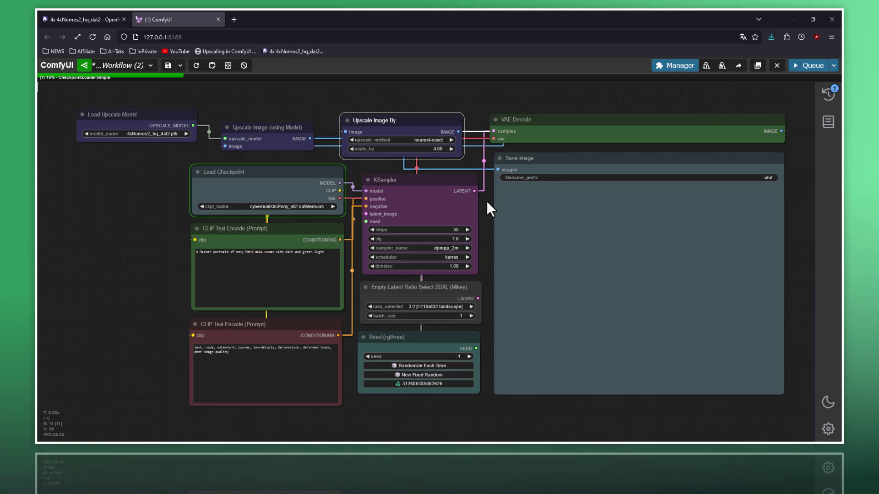
pyautogui.scroll(-1, 487, 201)
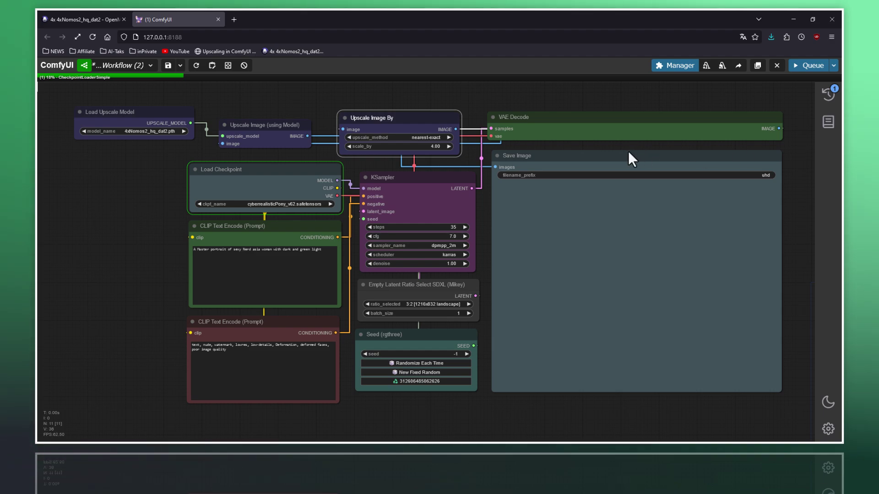
pyautogui.click(87, 119)
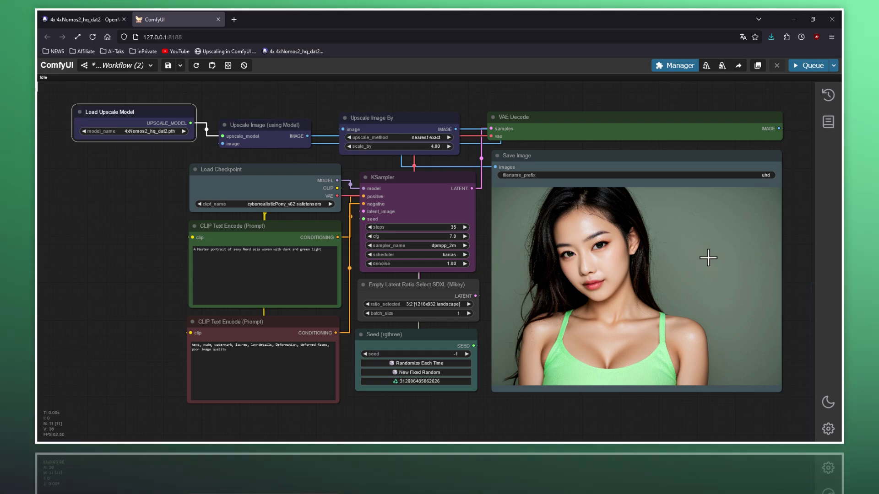
# - Open the Save Image result uhd_00005_.png full-size with Open Image
pyautogui.click(612, 239)
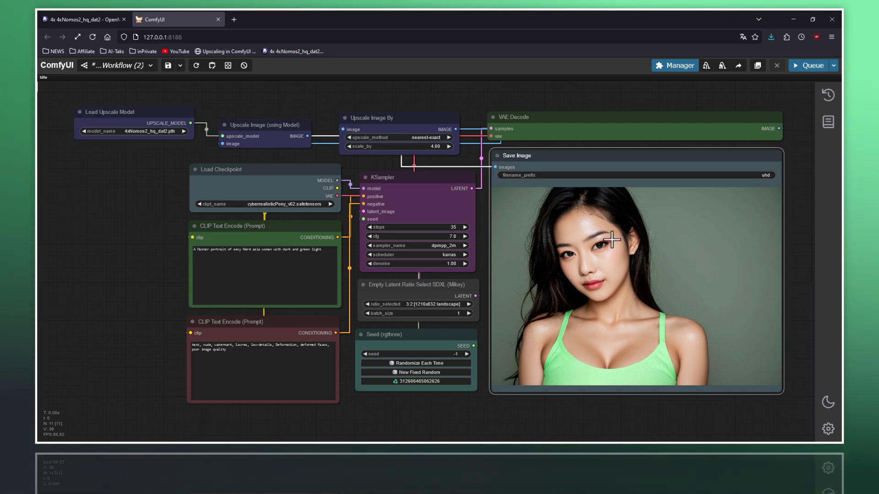
pyautogui.rightClick(541, 199)
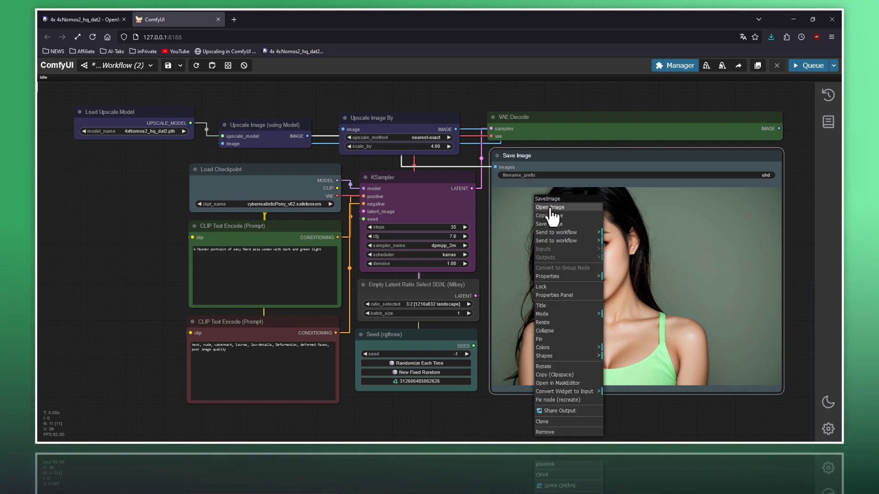
pyautogui.click(561, 208)
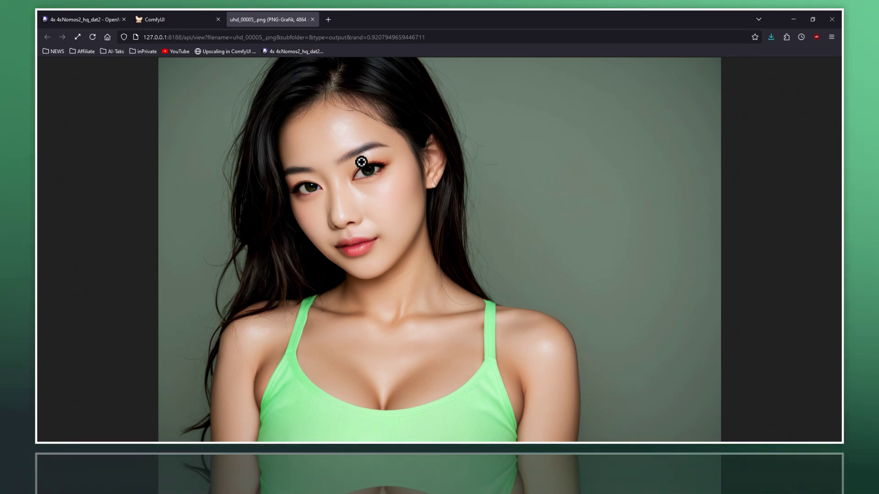
pyautogui.click(324, 144)
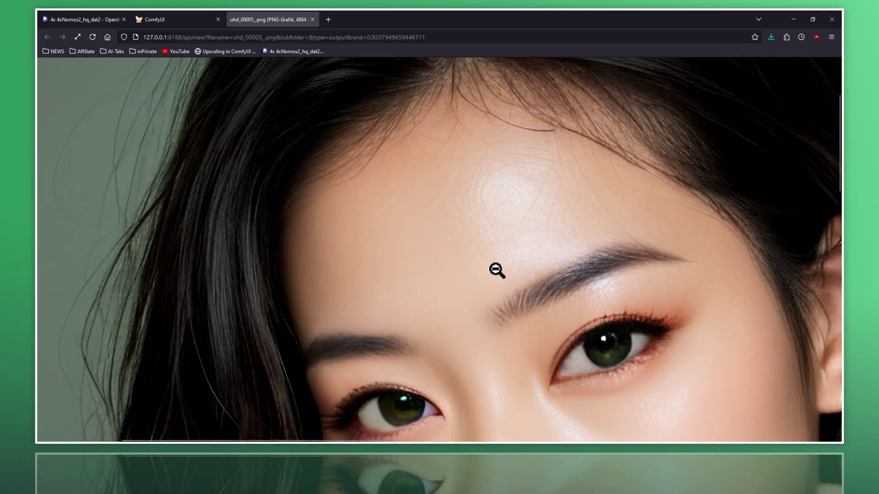
pyautogui.scroll(-3, 497, 270)
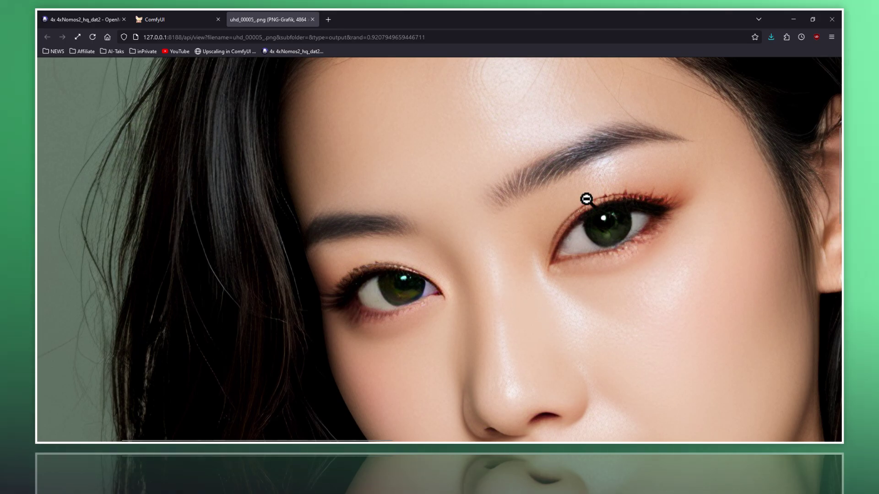
pyautogui.scroll(-5, 541, 190)
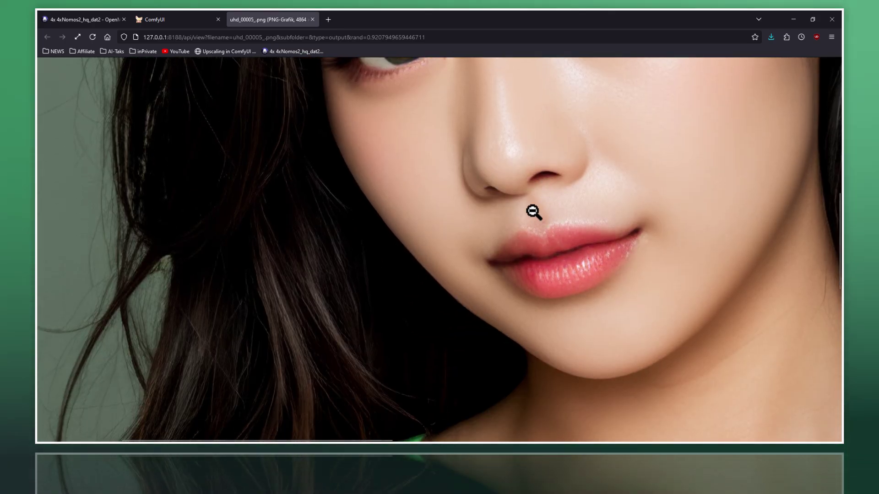
pyautogui.scroll(-4, 517, 228)
pyautogui.scroll(-4, 520, 220)
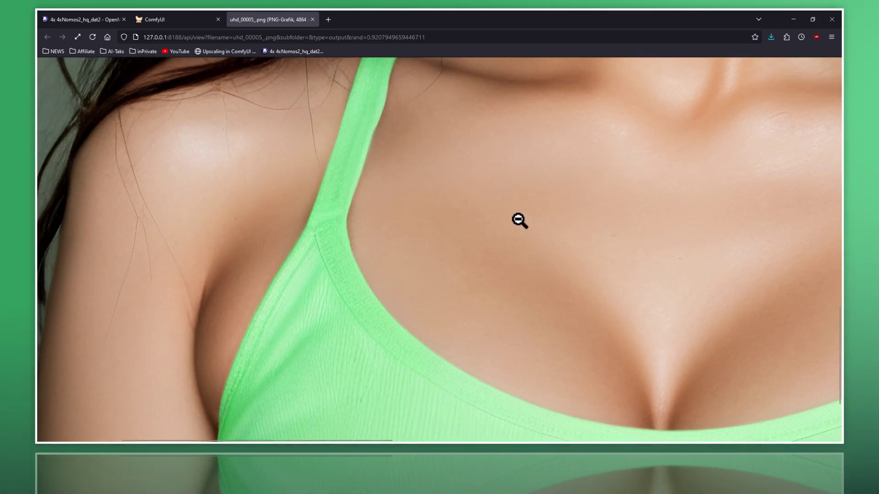
pyautogui.scroll(-2, 520, 220)
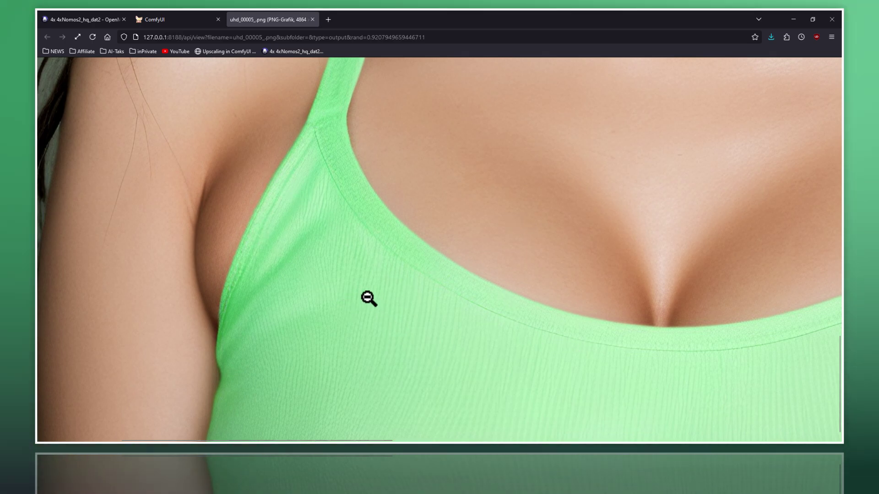
pyautogui.scroll(5, 363, 291)
pyautogui.scroll(3, 363, 291)
pyautogui.scroll(5, 383, 284)
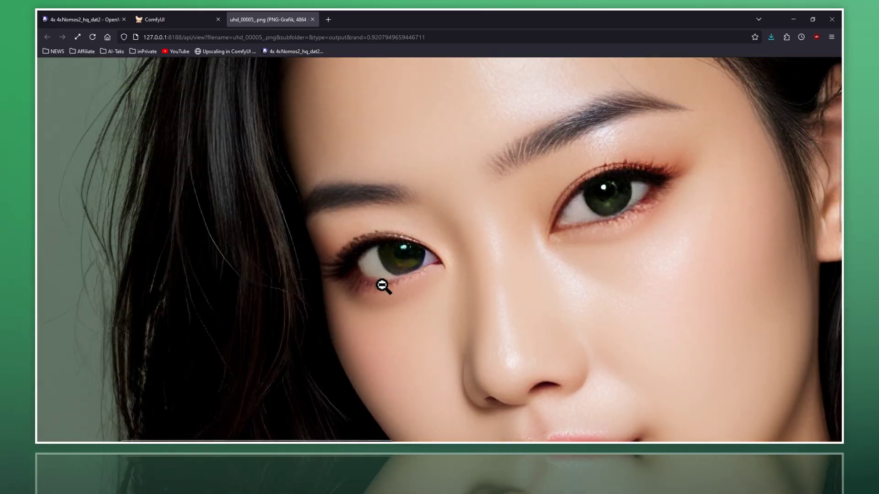
pyautogui.scroll(1, 394, 261)
pyautogui.click(407, 229)
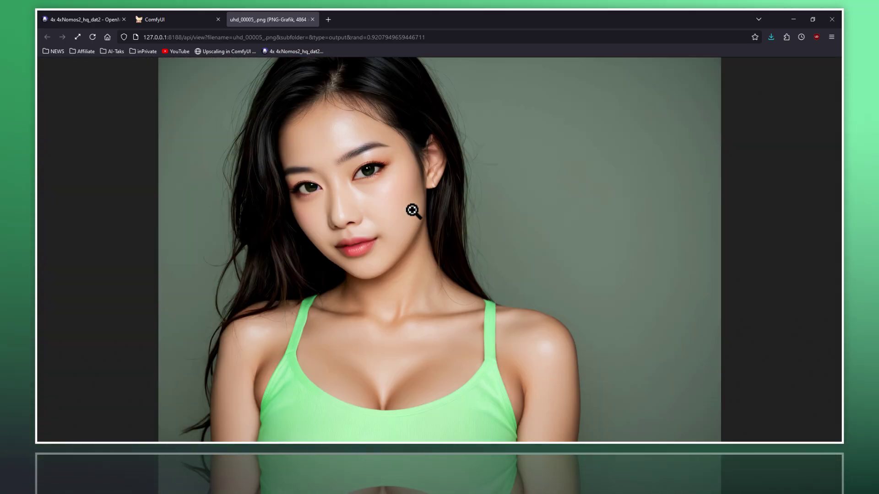
# - Set Auto Queue to Instant and start the workflow generating portraits continuously
pyautogui.click(313, 19)
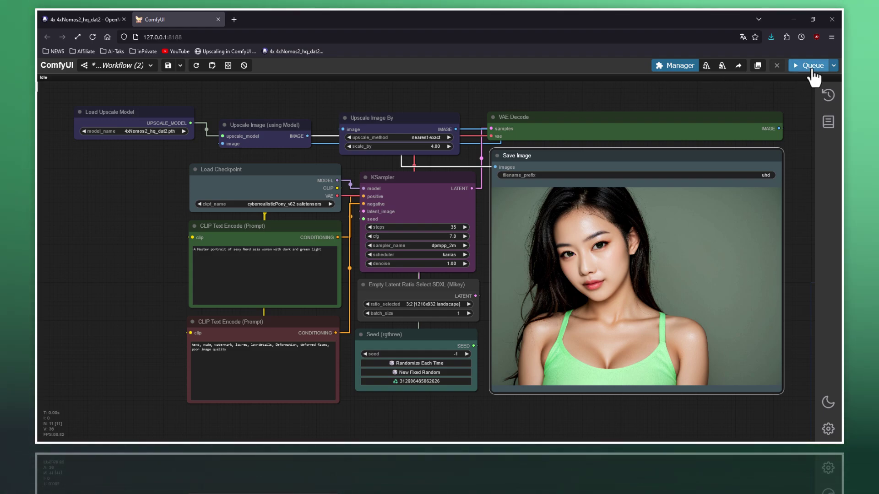
pyautogui.click(834, 68)
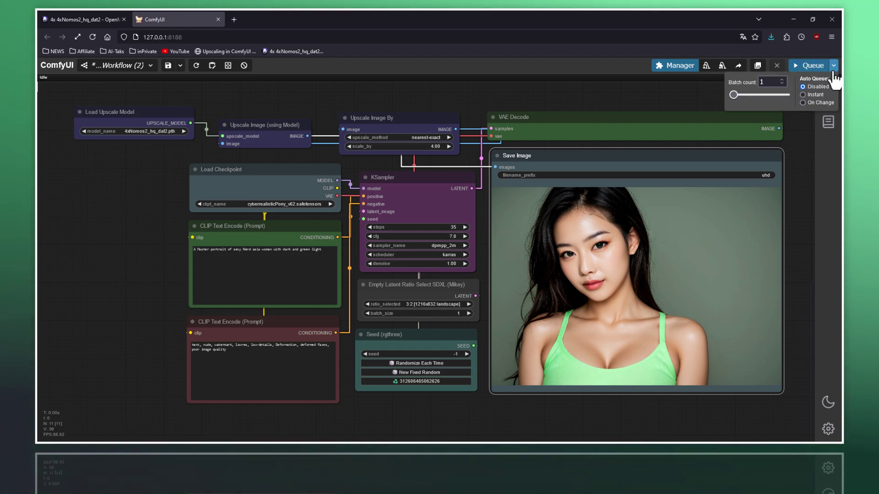
pyautogui.click(817, 94)
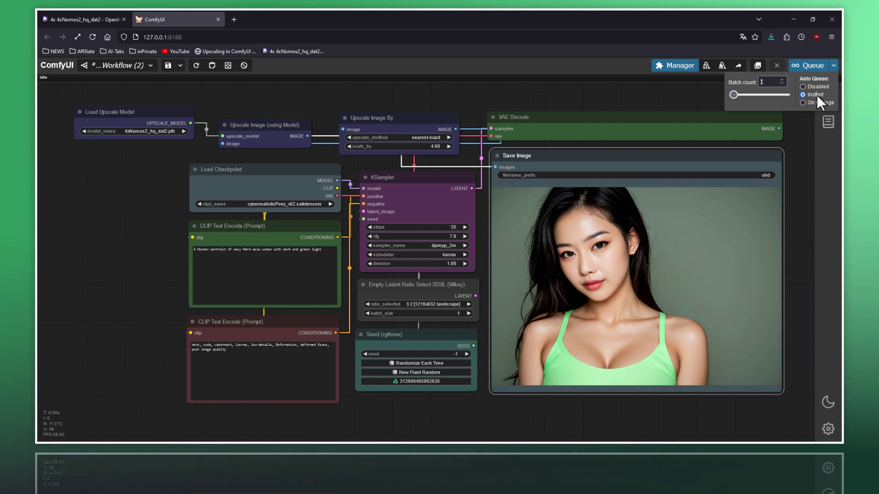
pyautogui.click(813, 67)
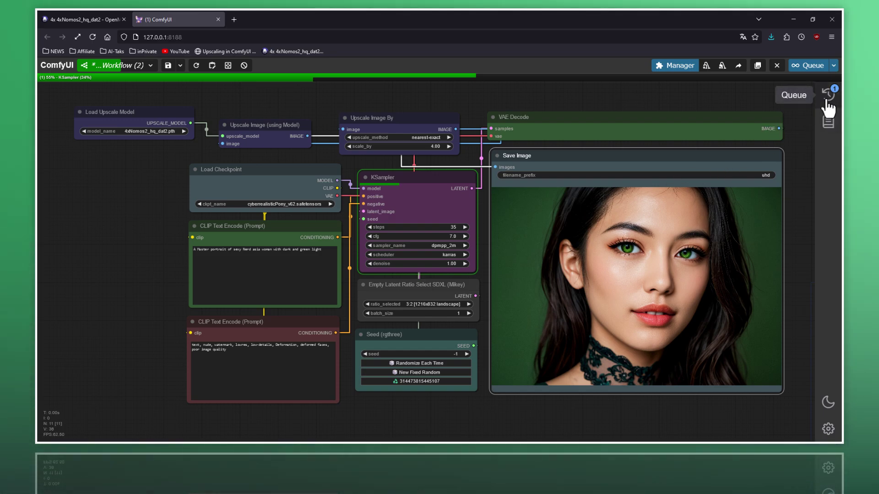
# - Set Batch count to 4 and queue four more portrait runs
pyautogui.click(834, 66)
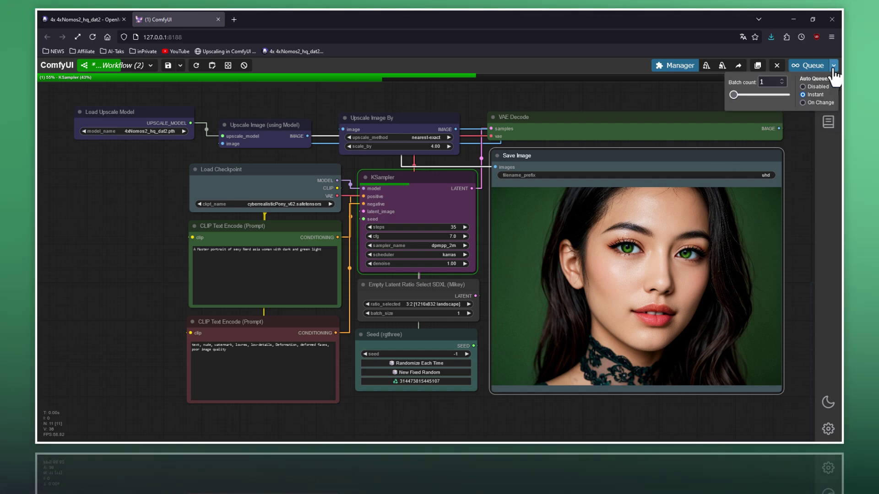
pyautogui.tripleClick(782, 79)
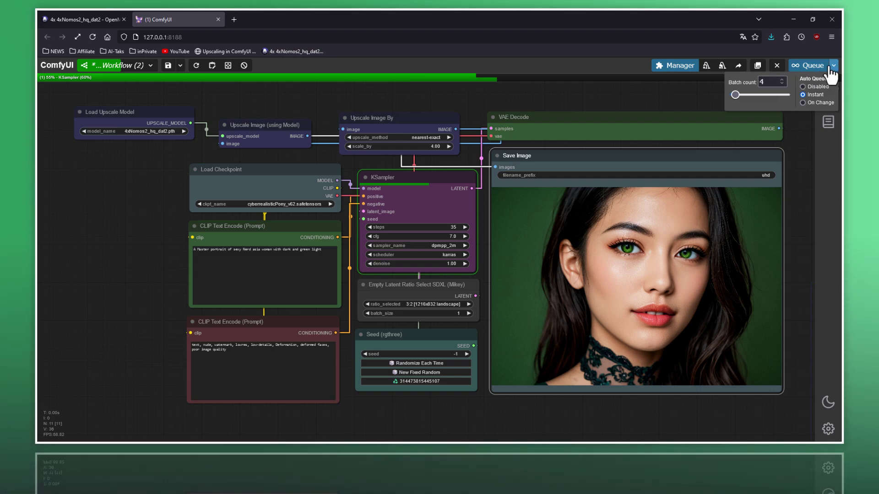
pyautogui.click(814, 66)
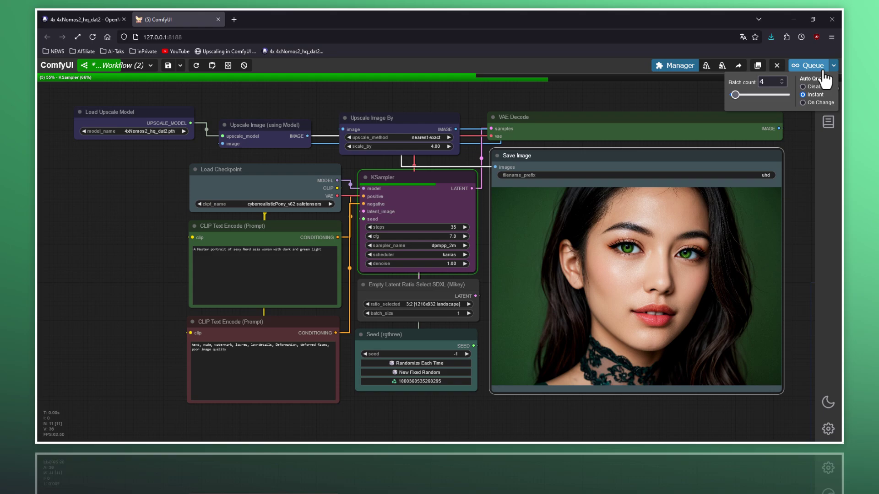
pyautogui.click(824, 146)
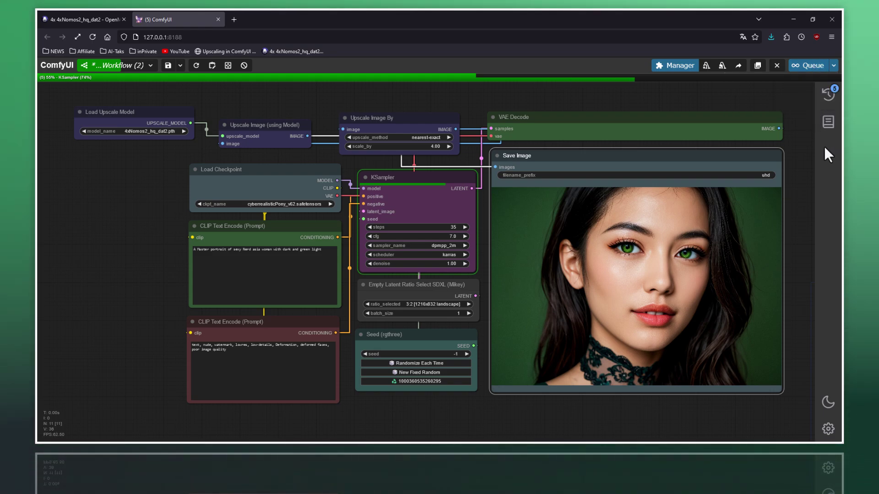
# - Open the Queue panel and view the two finished portraits at full size
pyautogui.rightClick(601, 202)
pyautogui.click(829, 93)
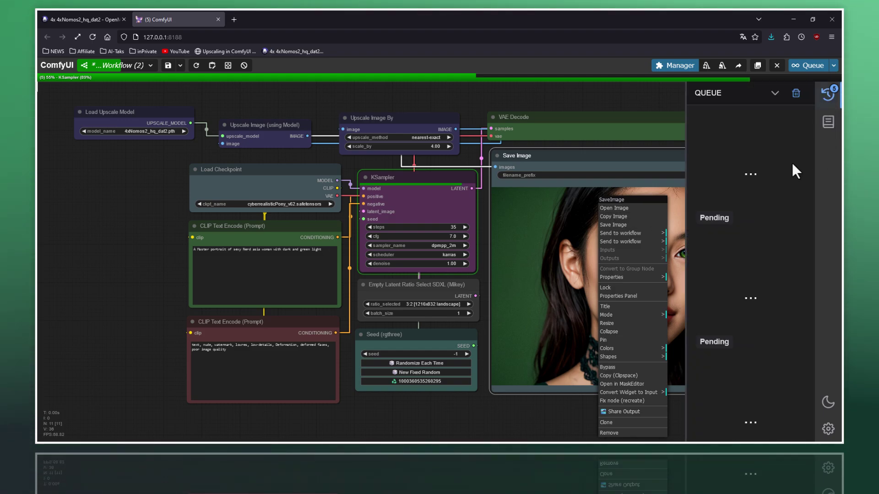
pyautogui.click(775, 94)
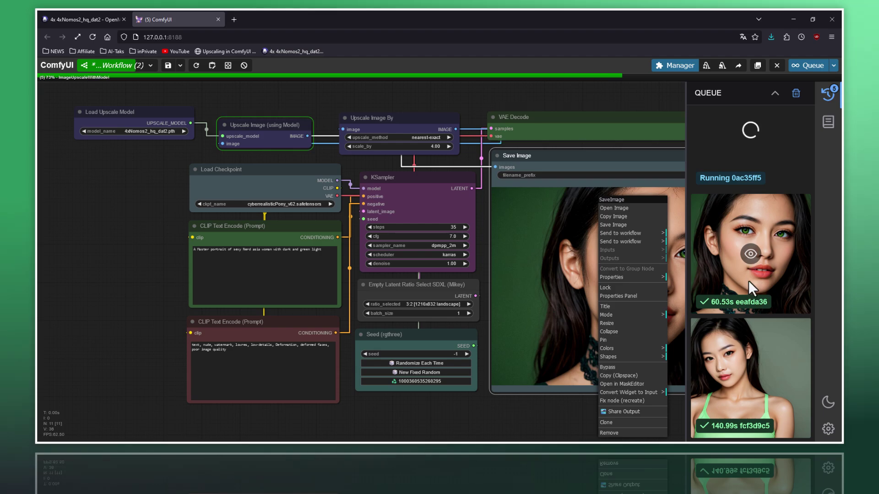
pyautogui.click(750, 391)
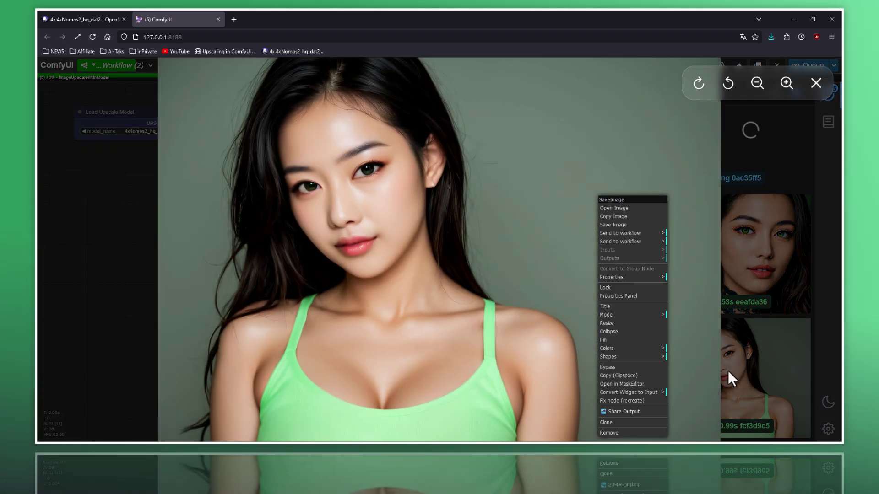
pyautogui.click(786, 369)
pyautogui.click(636, 146)
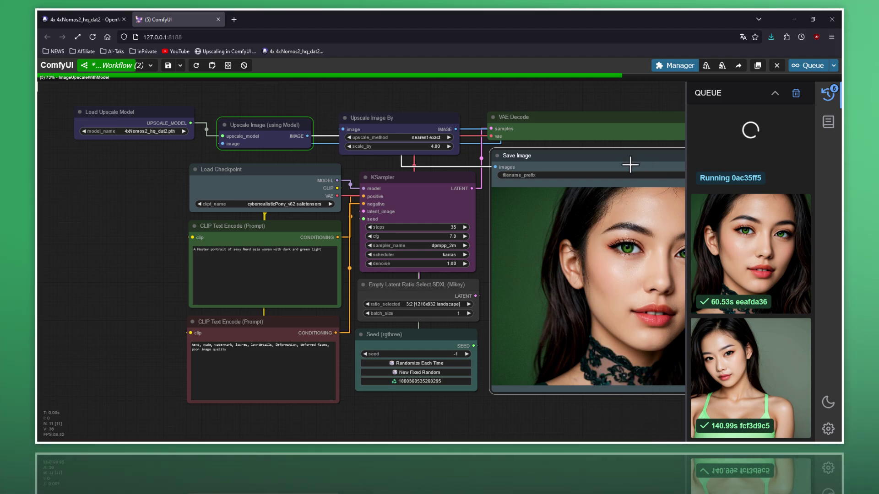
pyautogui.click(753, 257)
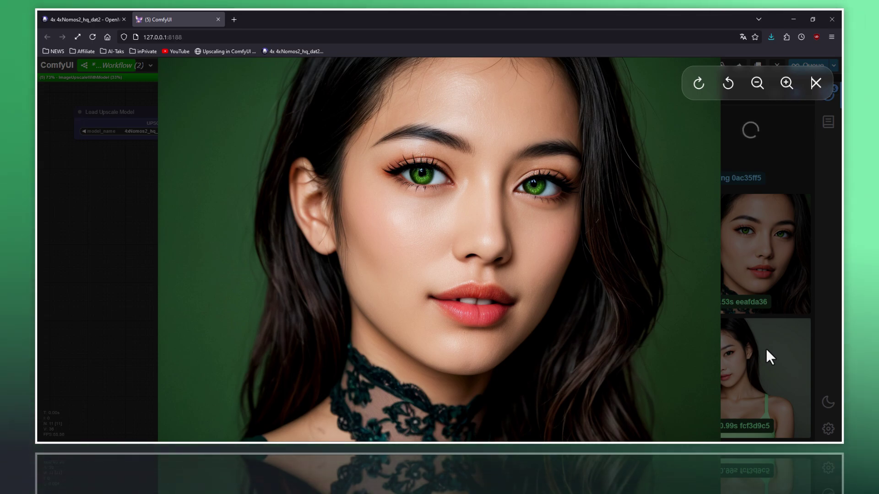
pyautogui.click(766, 348)
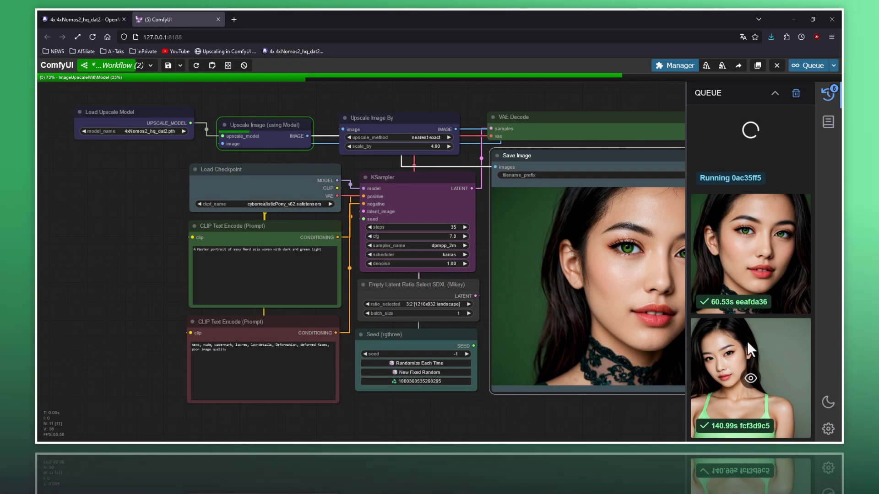
# - Switch Load Checkpoint to mrArtSDXL_v10.safetensors and queue another generation with Ctrl+Enter
pyautogui.click(286, 204)
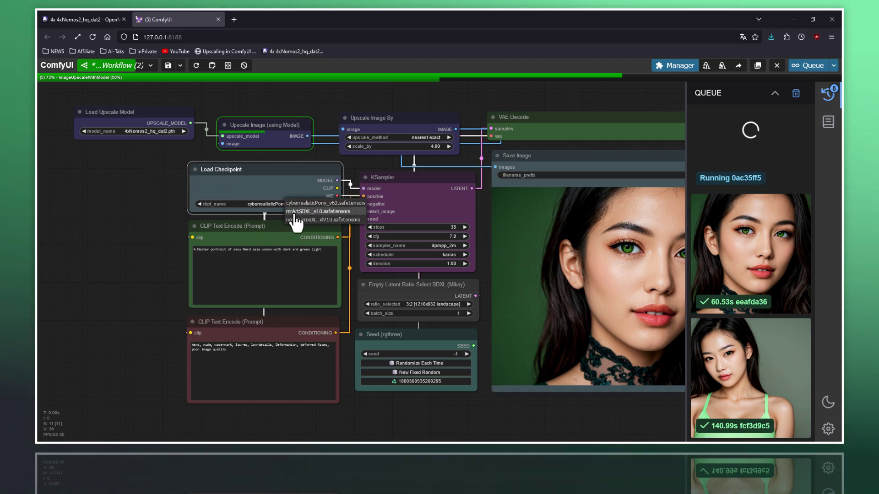
pyautogui.click(296, 211)
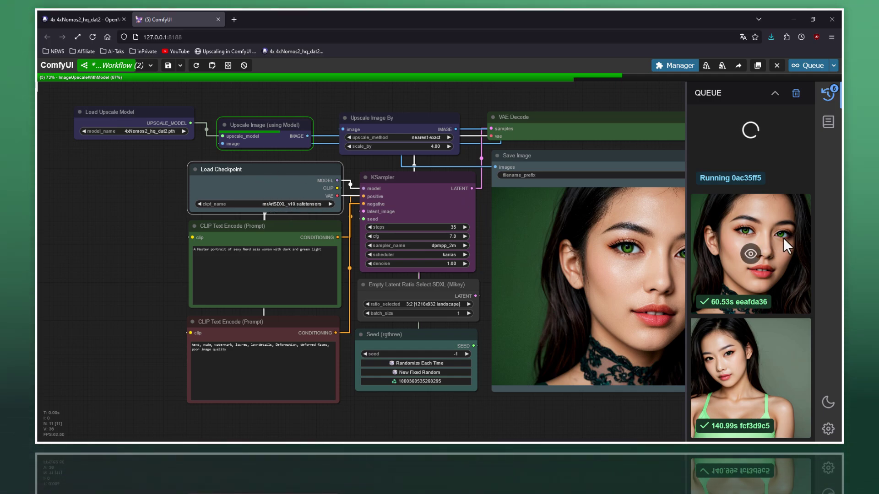
pyautogui.hotkey('ctrl', 'Return')
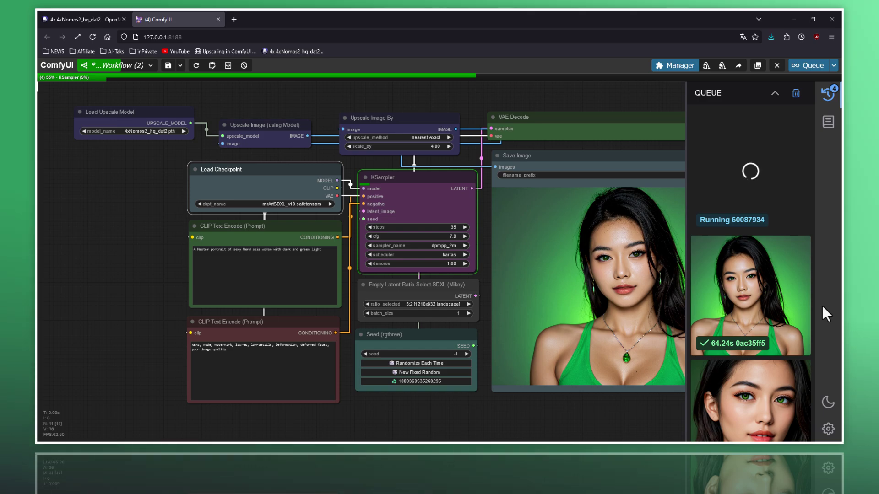
pyautogui.click(751, 304)
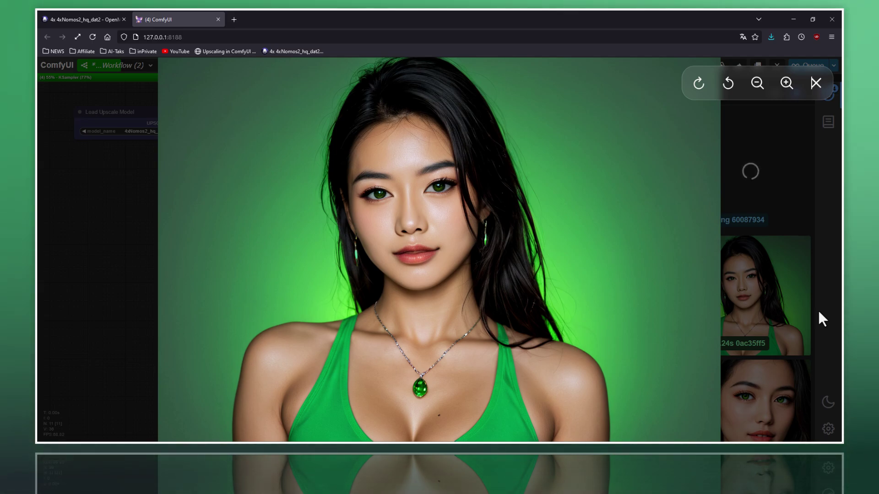
pyautogui.press('Escape')
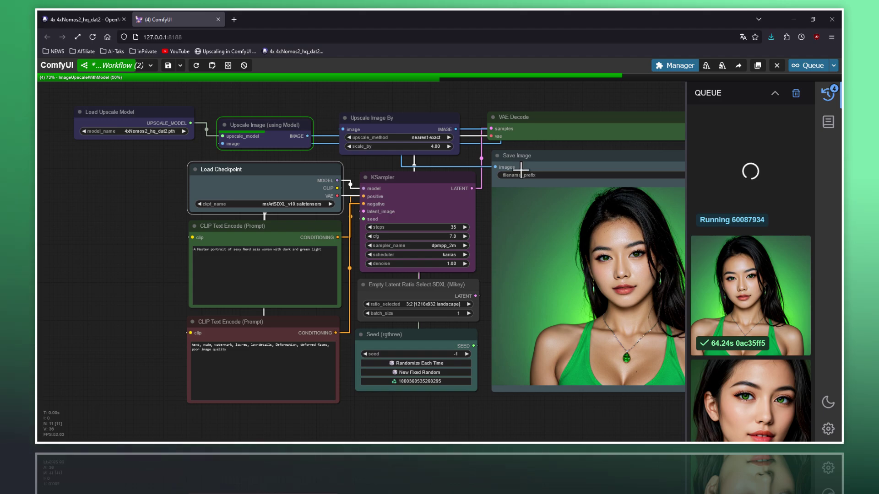
# - Search the OpenModelDB catalogue for 'upscale', listing 213 matching models
pyautogui.click(89, 20)
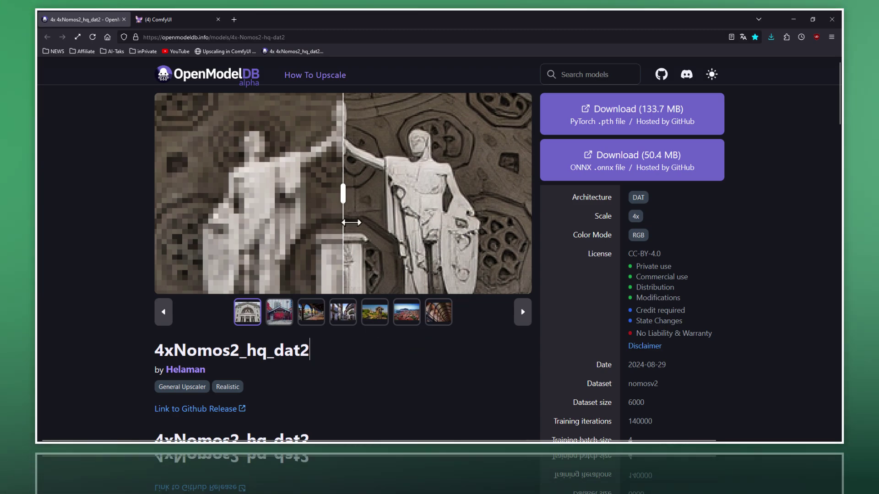
pyautogui.click(581, 74)
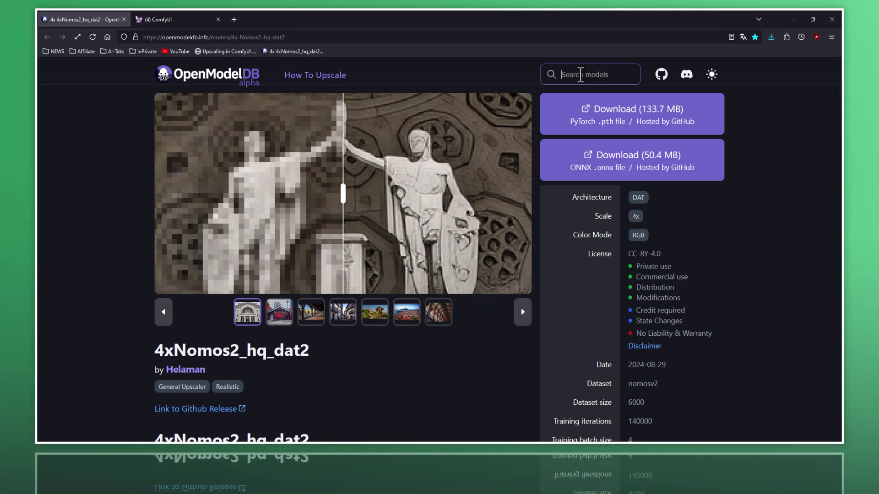
pyautogui.write('upsa')
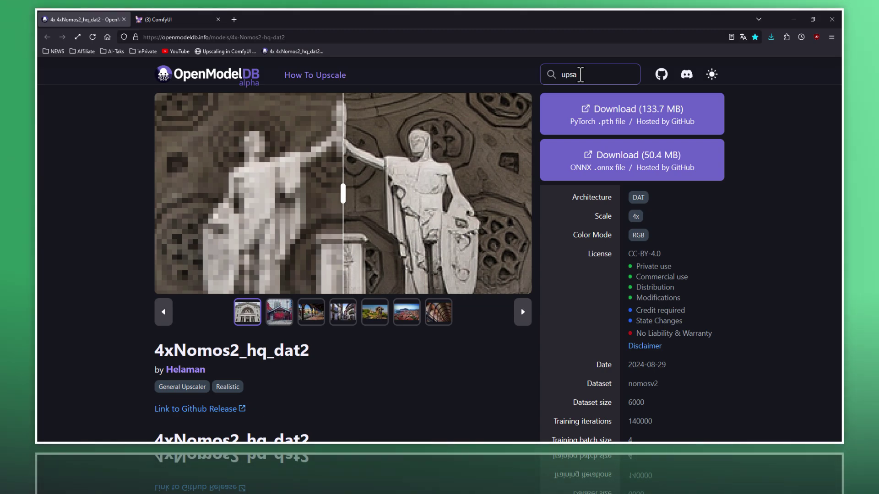
pyautogui.press('BackSpace')
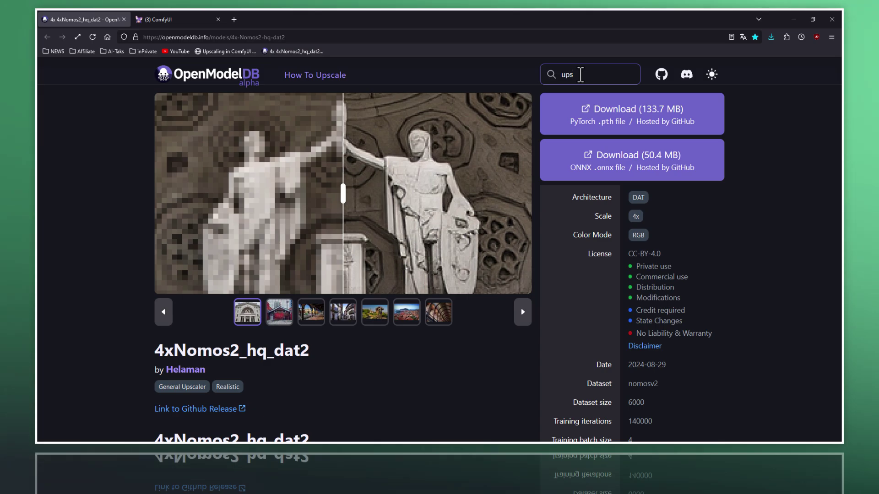
pyautogui.write('c')
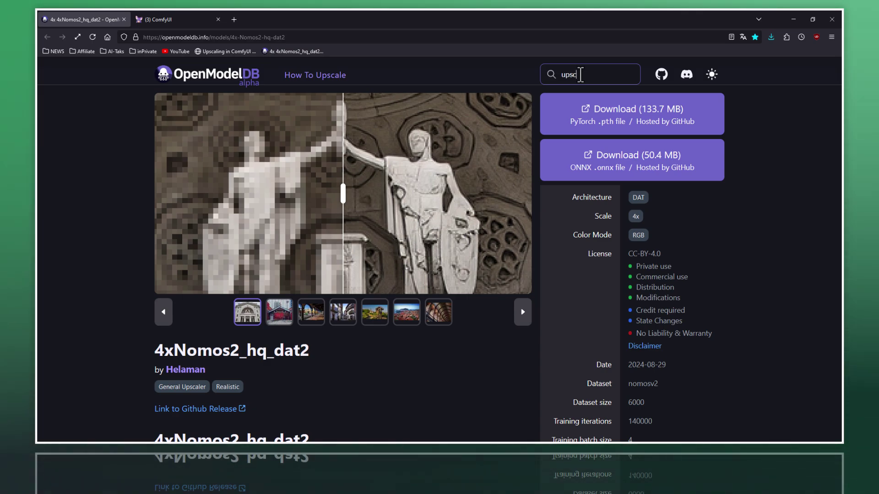
pyautogui.write('ale')
pyautogui.press('Return')
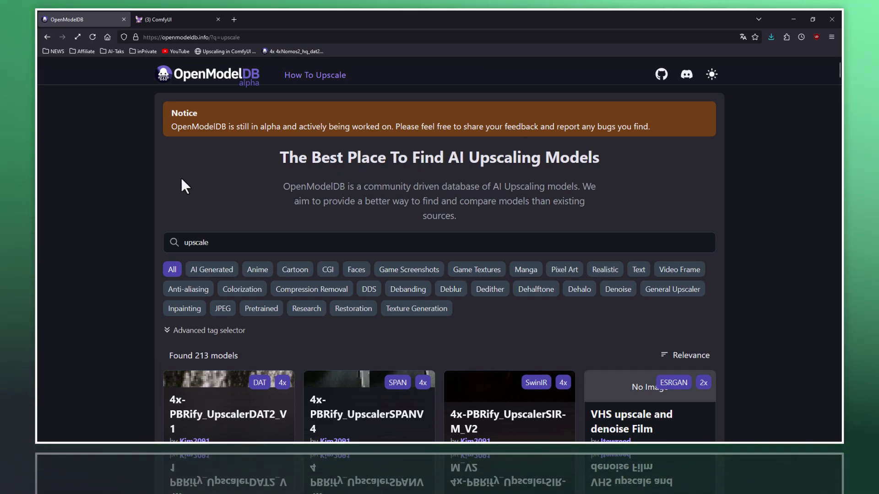
# - Extend the OpenModelDB search query from 'upscale' to 'upscale modell'
pyautogui.scroll(-5, 138, 174)
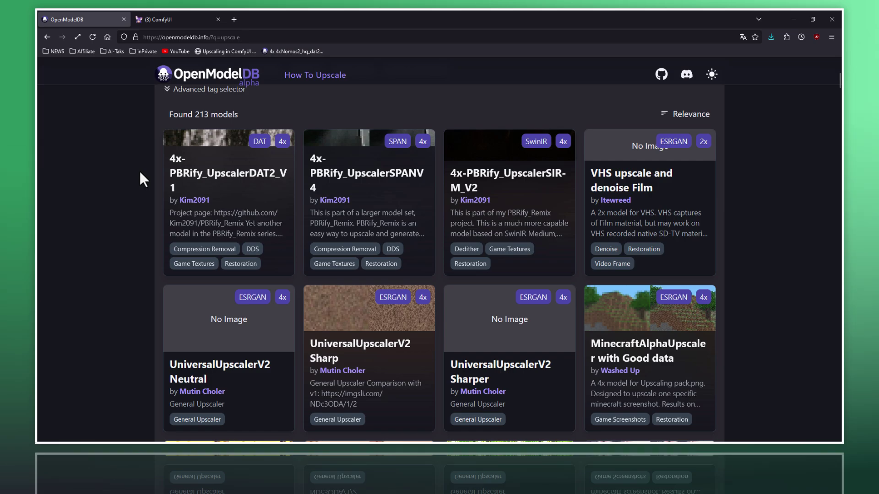
pyautogui.scroll(1, 139, 170)
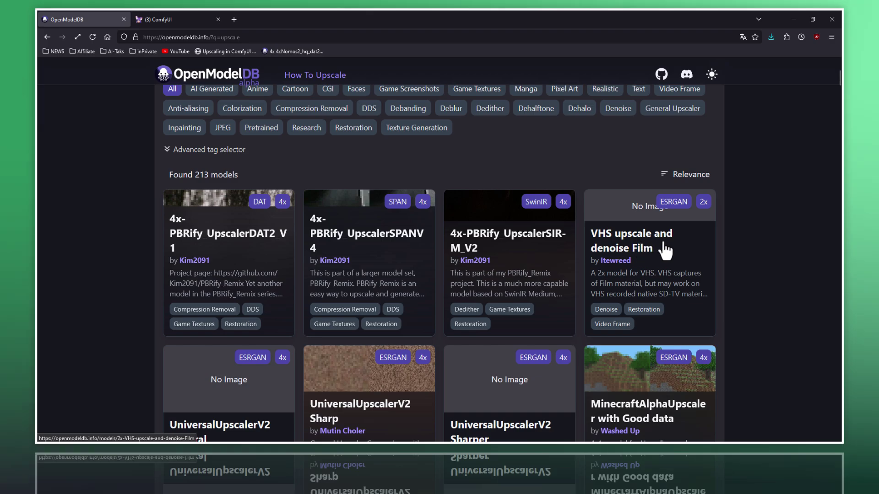
pyautogui.scroll(-3, 671, 247)
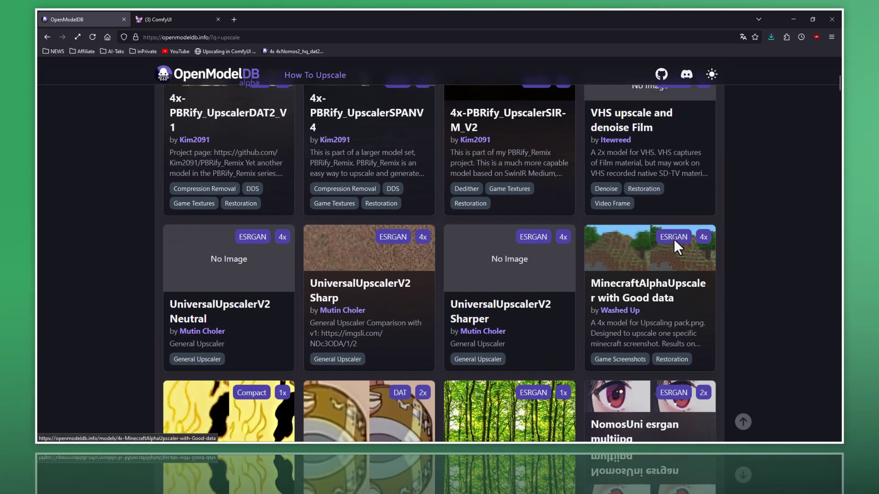
pyautogui.scroll(-3, 436, 290)
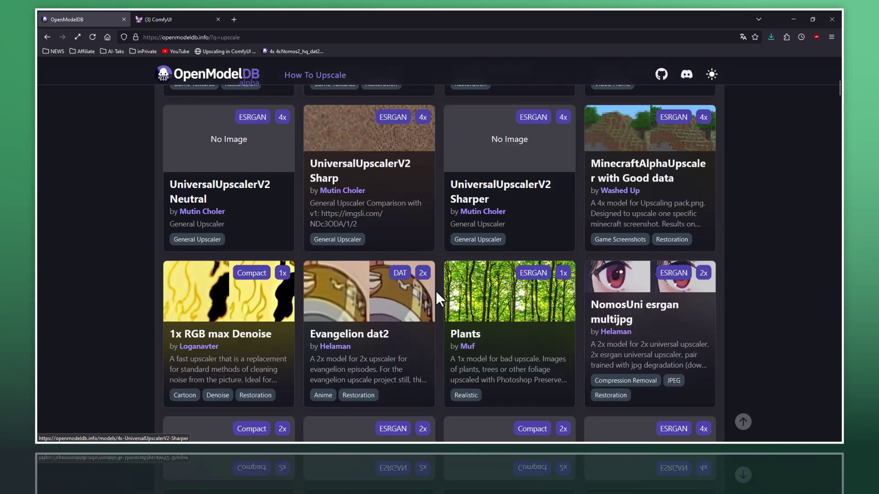
pyautogui.scroll(-3, 436, 290)
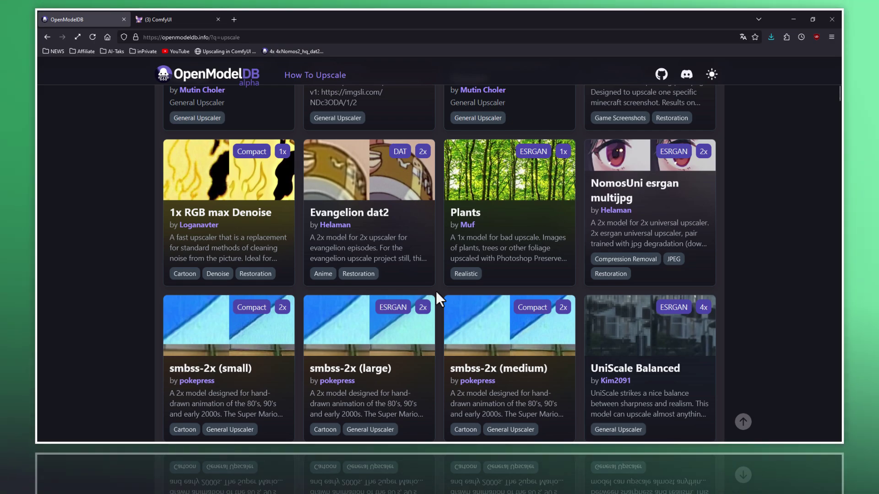
pyautogui.scroll(15, 436, 293)
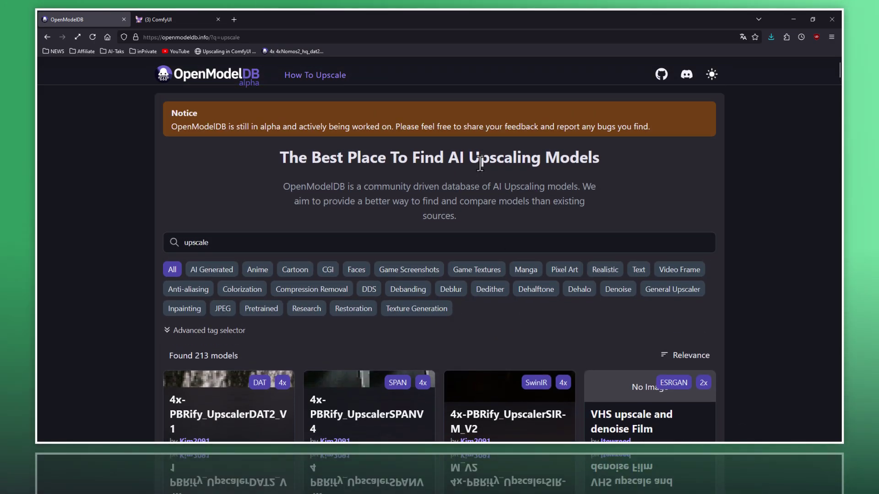
pyautogui.click(363, 240)
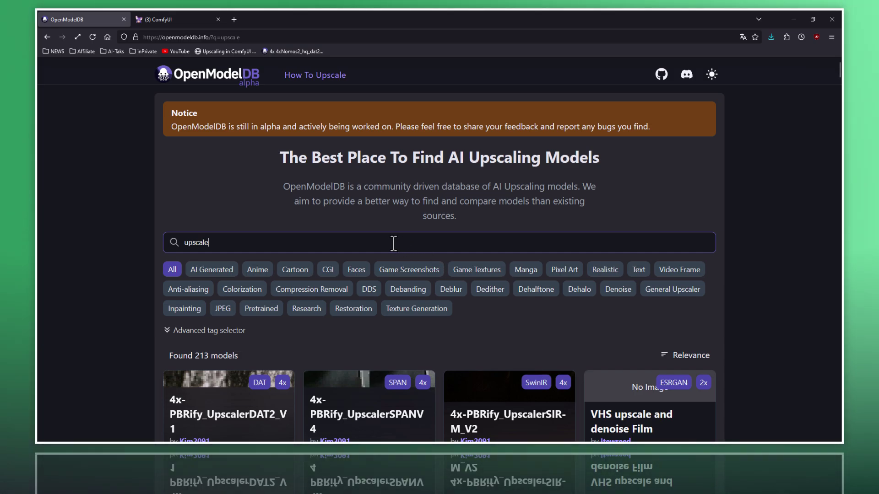
pyautogui.write(' mo')
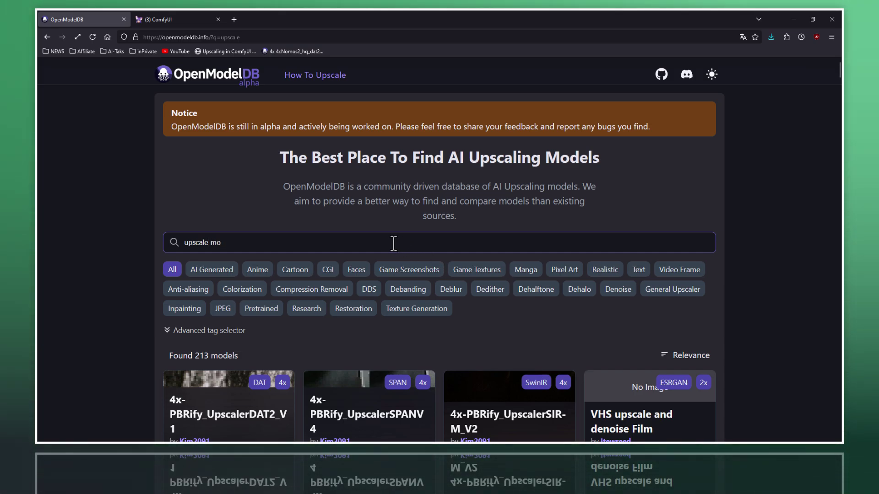
pyautogui.write('dell')
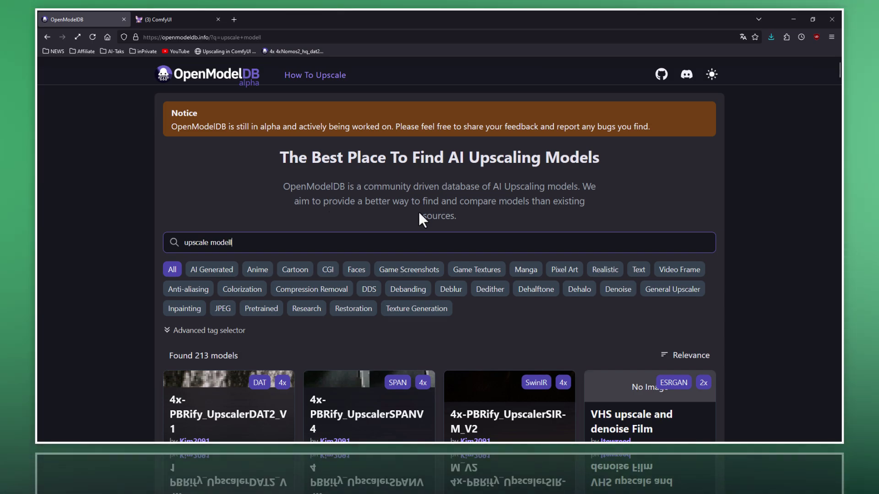
pyautogui.scroll(-4, 300, 215)
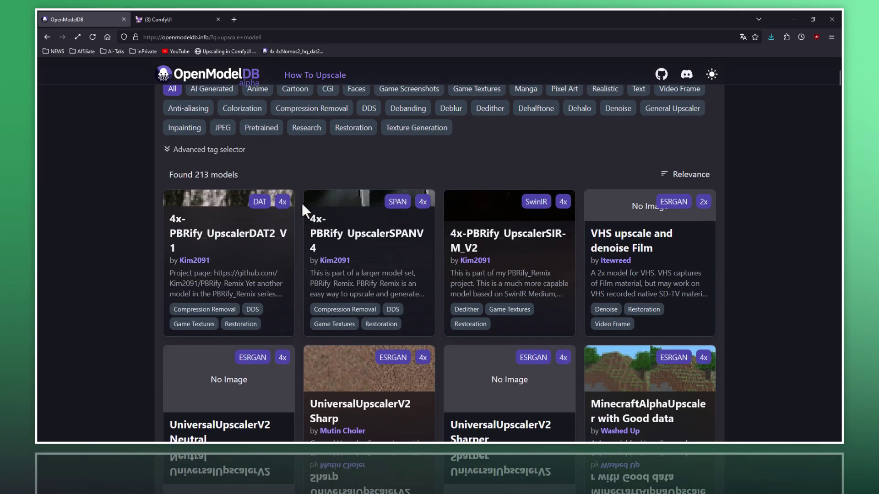
pyautogui.scroll(4, 313, 155)
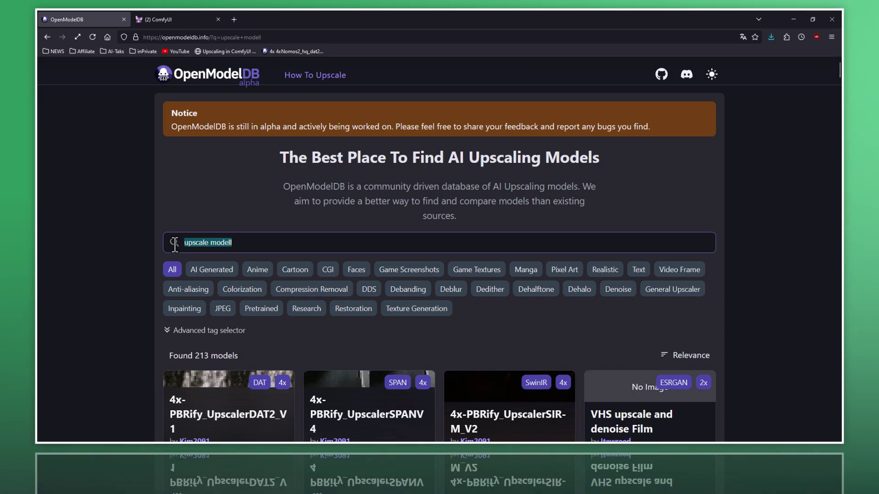
# - Clear the 'upscale modell' search so all 620 models are listed
pyautogui.click(210, 84)
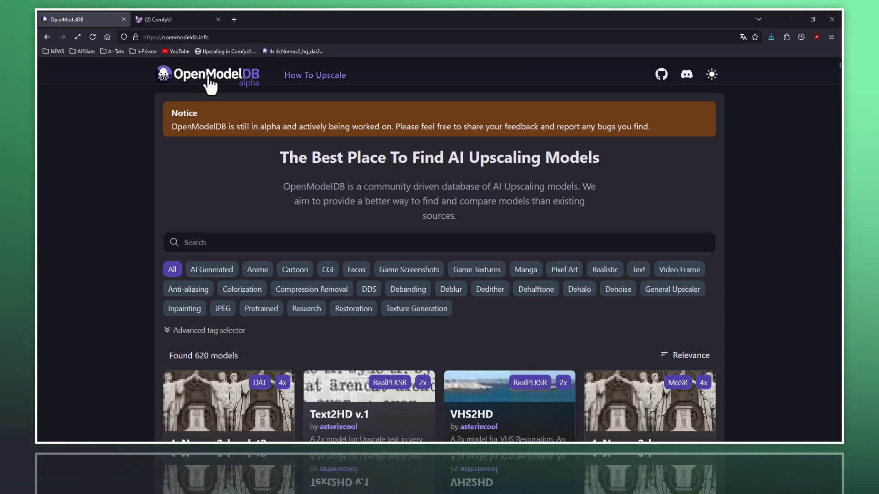
pyautogui.click(281, 248)
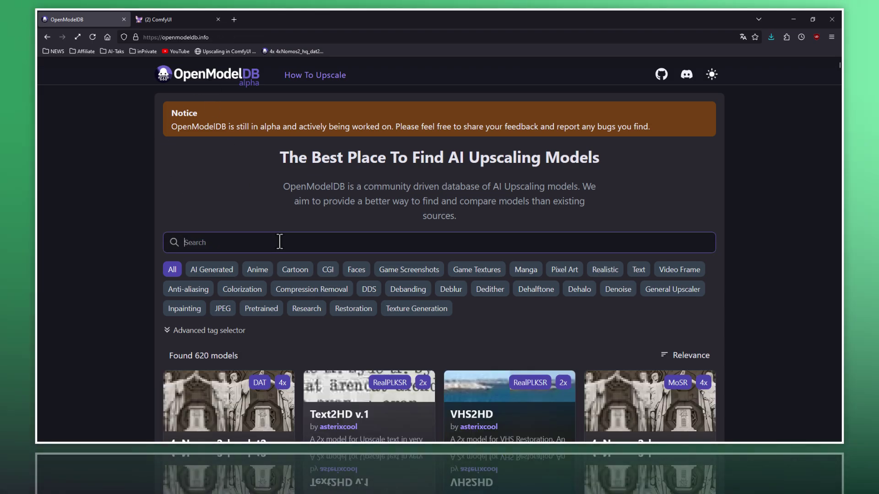
pyautogui.write('upscale modell')
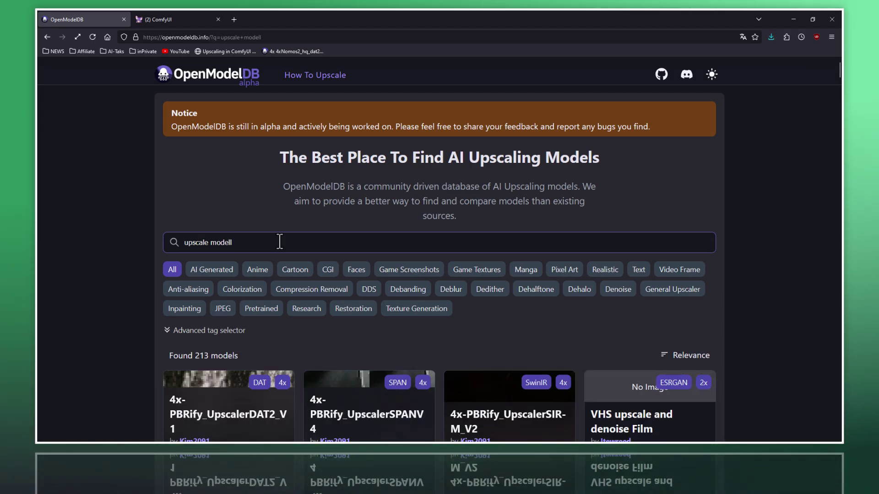
pyautogui.hotkey('ctrl', 'a')
pyautogui.press('BackSpace')
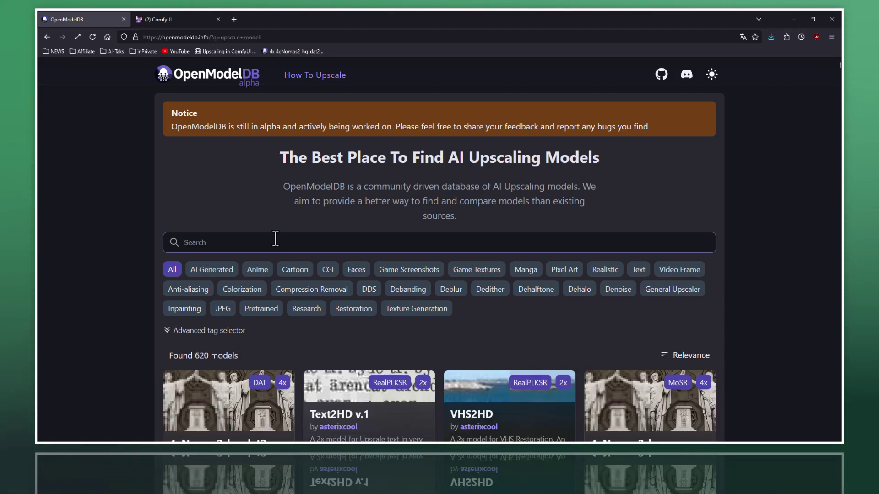
pyautogui.click(104, 162)
# - Scroll through the model catalogue, then jump back to the top with Home
pyautogui.scroll(-4, 141, 158)
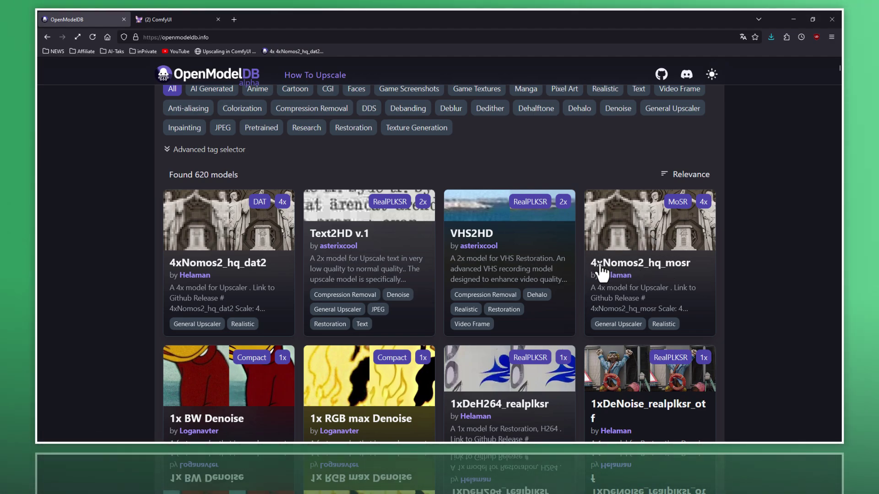
pyautogui.scroll(-3, 649, 273)
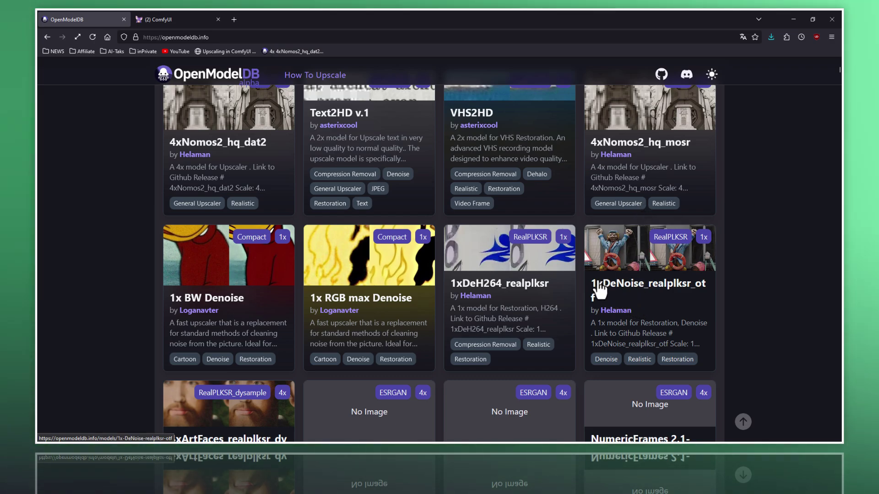
pyautogui.scroll(-3, 128, 250)
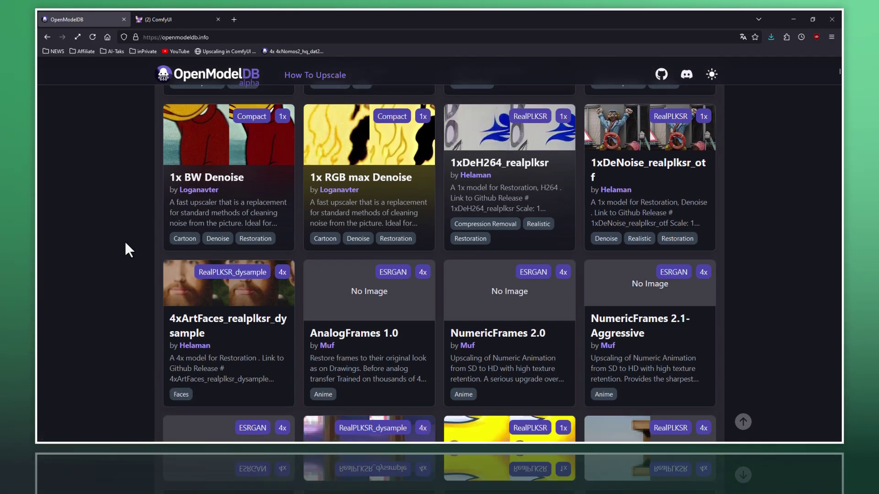
pyautogui.scroll(-2, 125, 243)
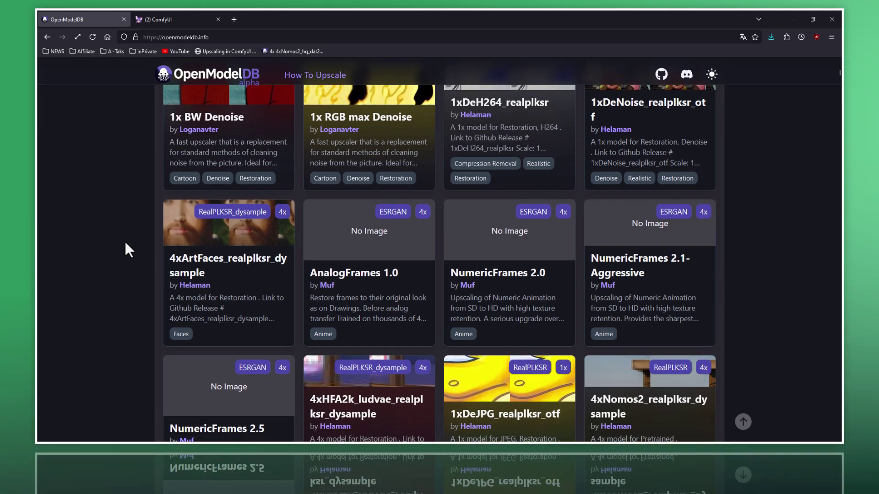
pyautogui.scroll(-4, 135, 229)
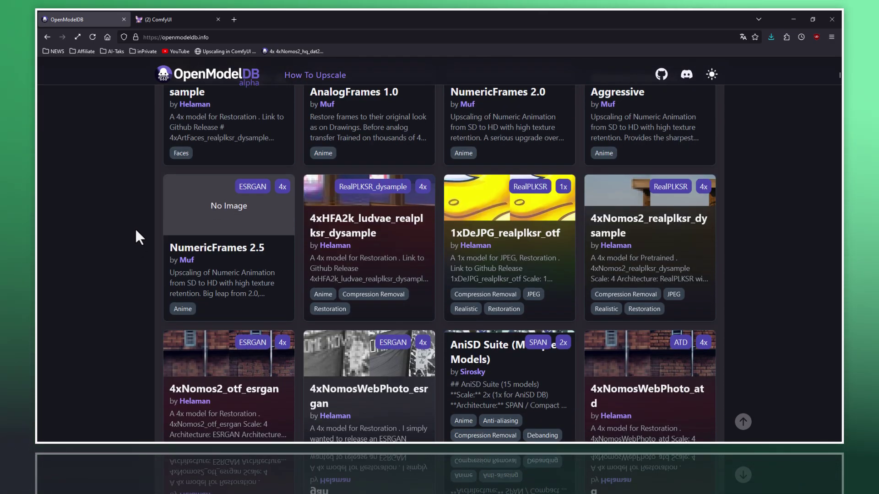
pyautogui.scroll(-5, 136, 236)
pyautogui.scroll(-2, 136, 237)
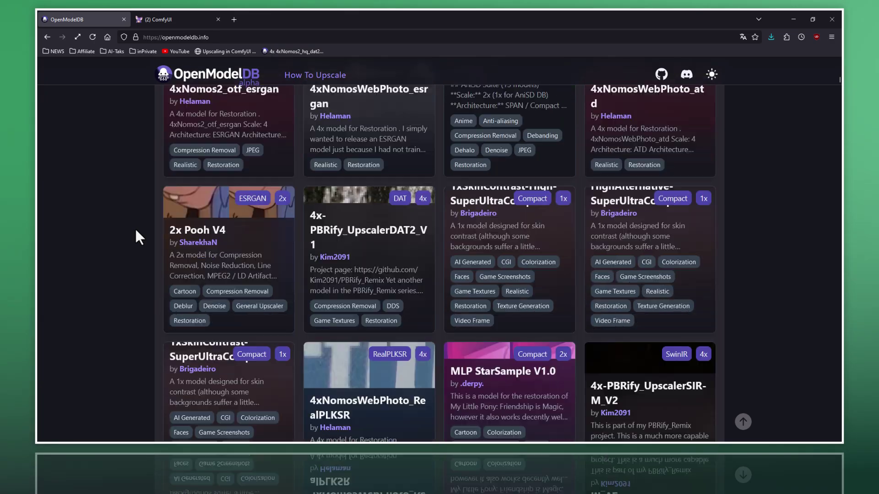
pyautogui.scroll(-4, 135, 230)
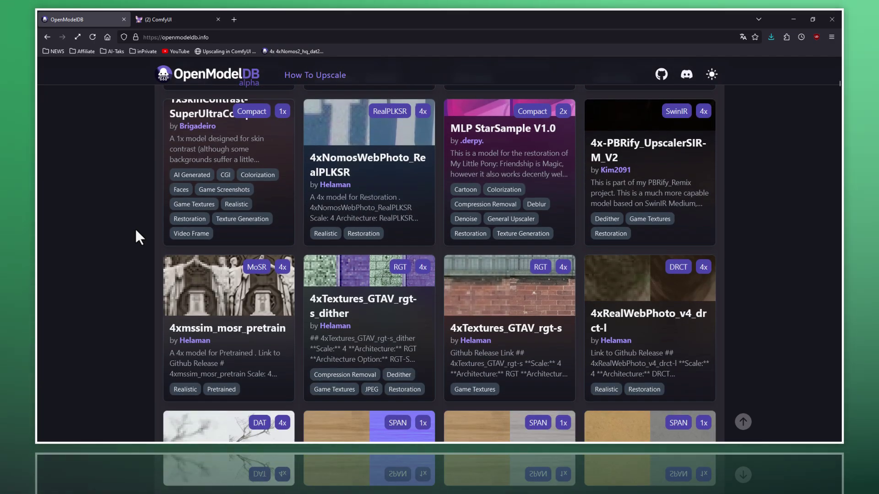
pyautogui.press('Home')
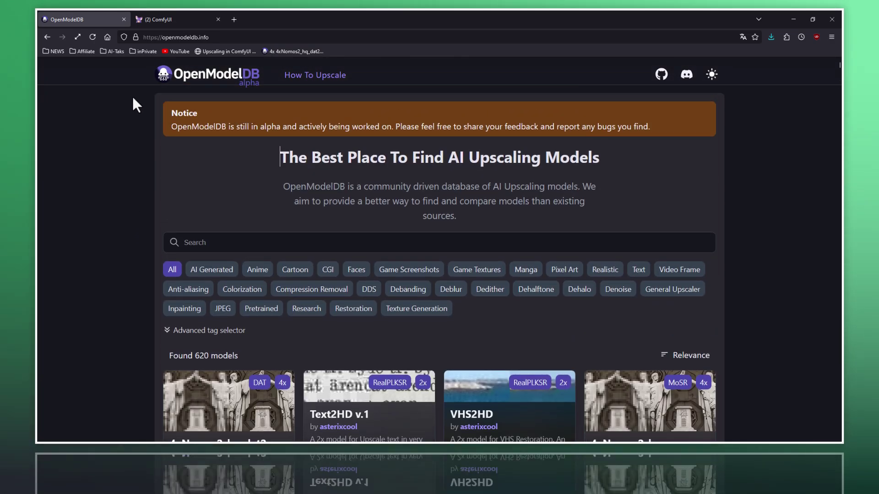
# - Search DuckDuckGo for 'civiai' and open civitai.com from the results
pyautogui.click(388, 38)
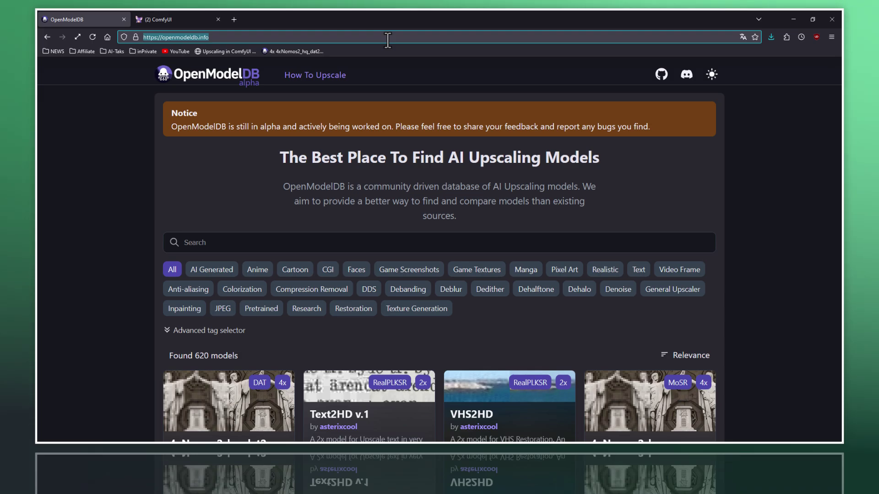
pyautogui.write('civ')
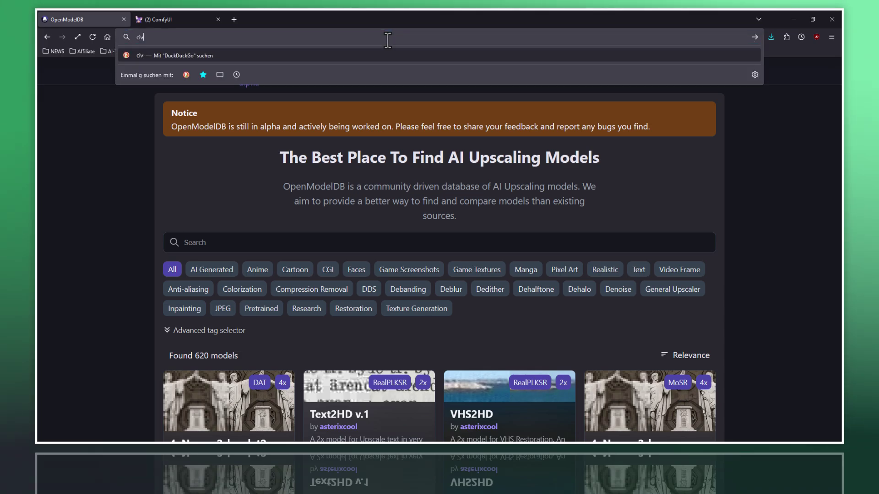
pyautogui.write('i')
pyautogui.write('t')
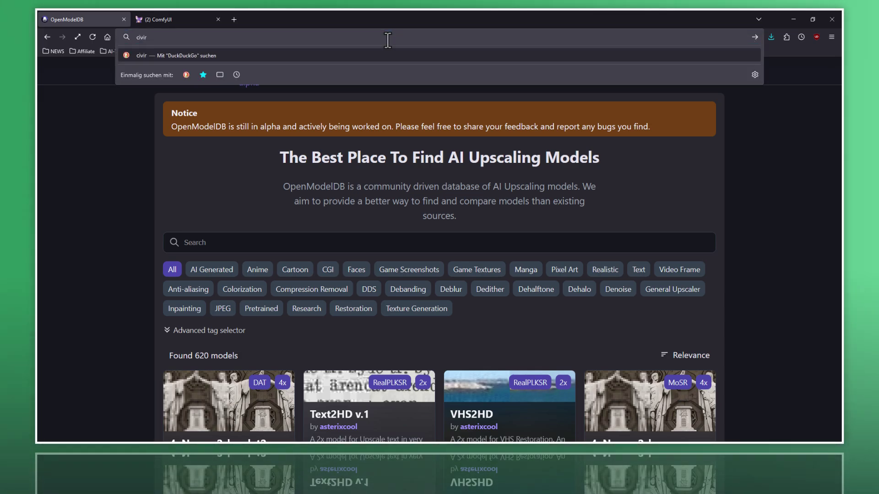
pyautogui.press('BackSpace')
pyautogui.write('ai')
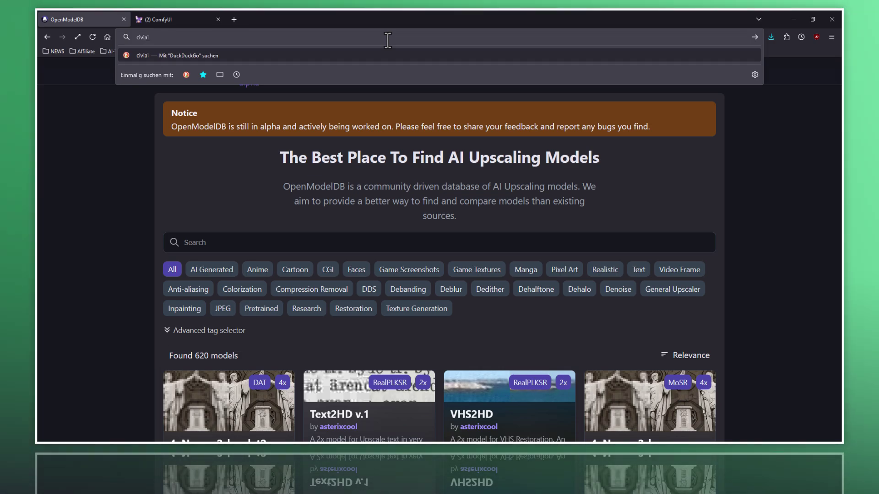
pyautogui.press('Return')
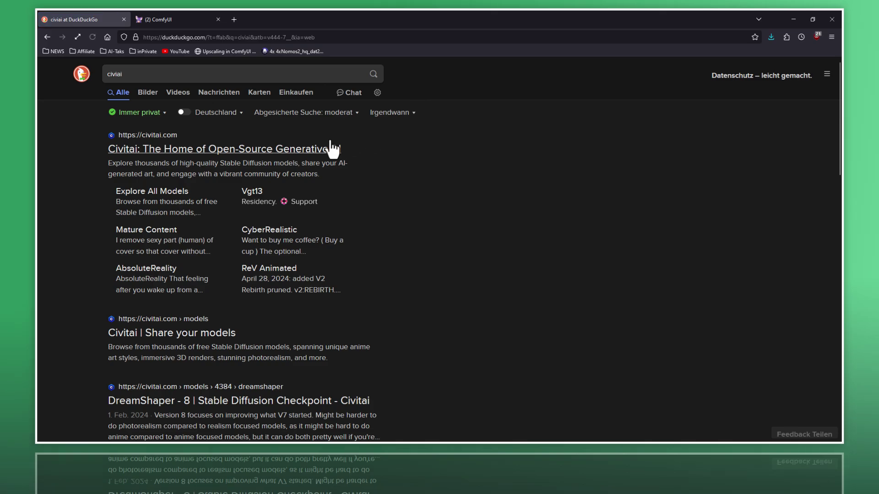
pyautogui.click(295, 150)
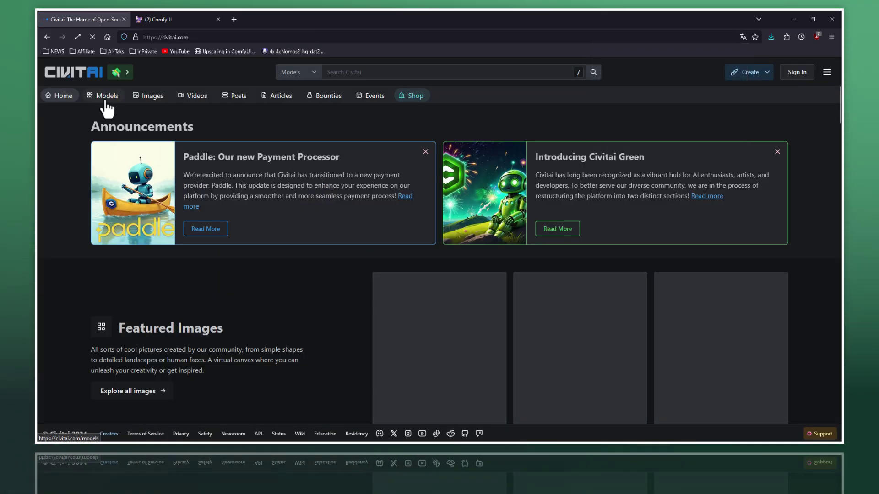
# - Filter Civitai's Models listing to All Time Upscaler models
pyautogui.click(110, 101)
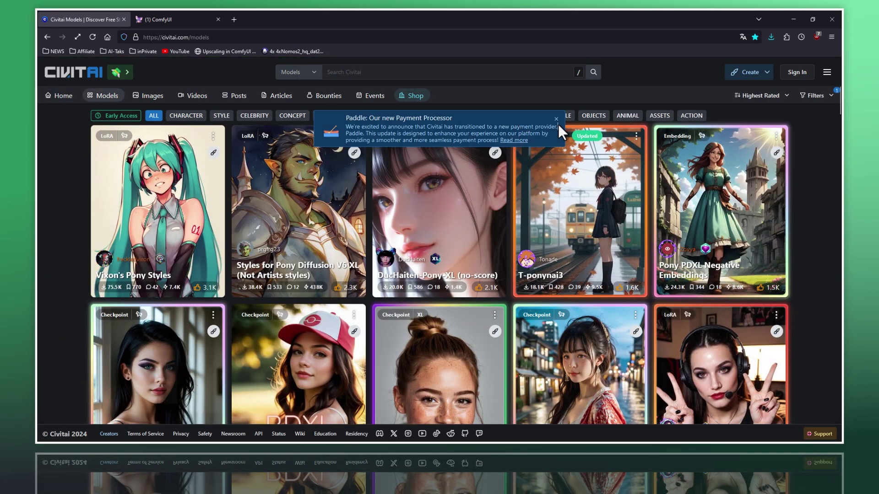
pyautogui.click(556, 119)
pyautogui.click(813, 96)
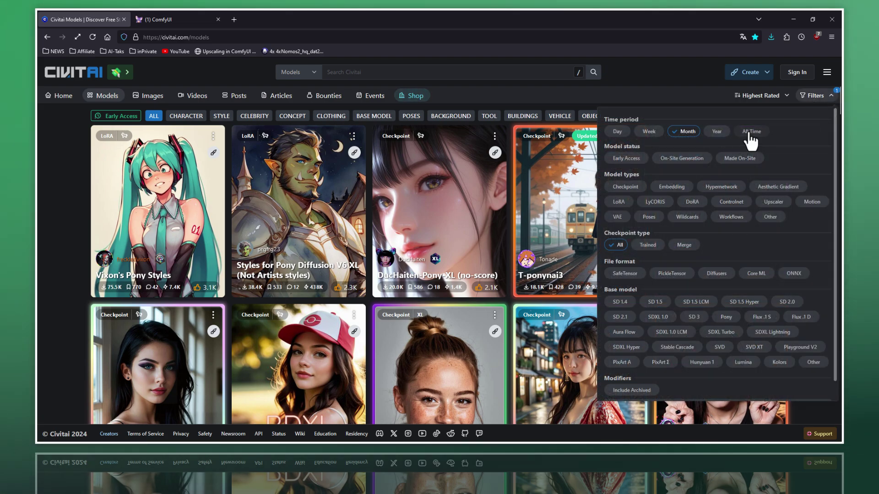
pyautogui.click(751, 132)
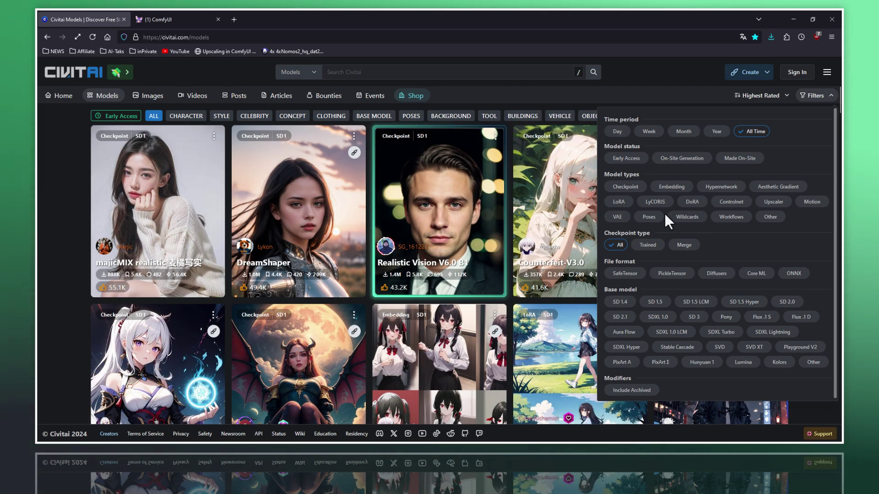
pyautogui.click(774, 202)
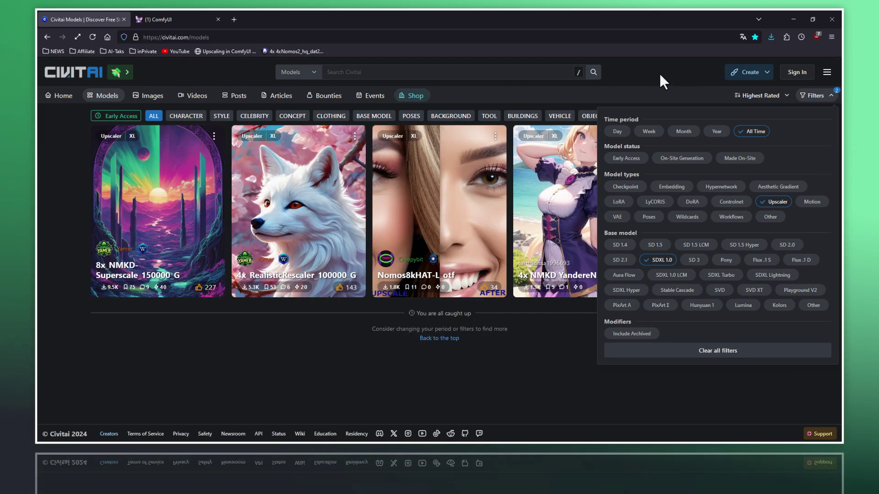
pyautogui.click(661, 72)
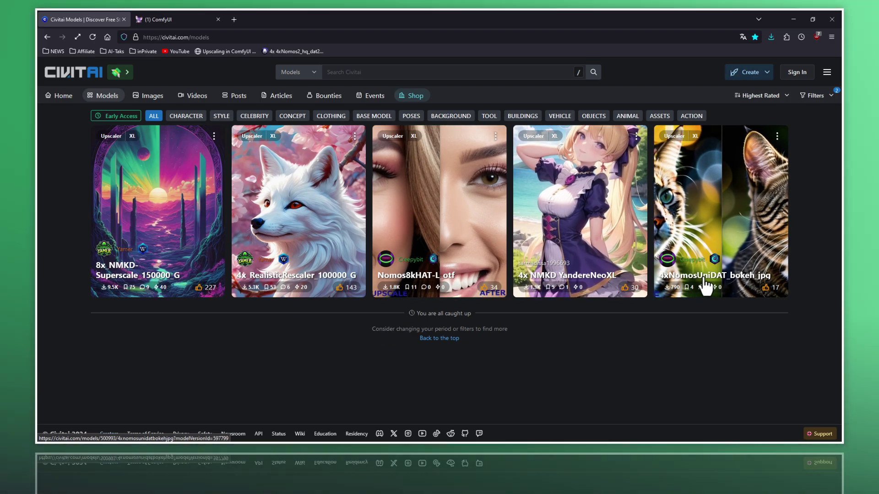
# - Open the 8x_NMKD-Superscale_150000_G model page and read through its description
pyautogui.click(165, 240)
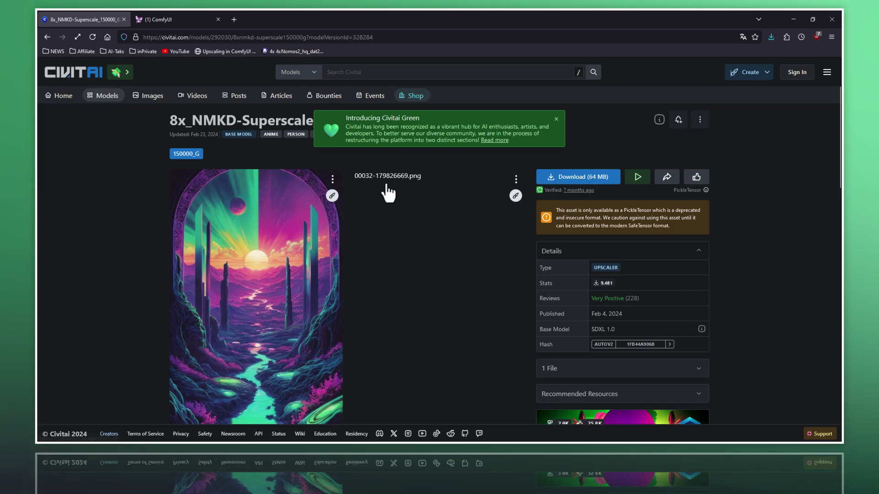
pyautogui.click(558, 119)
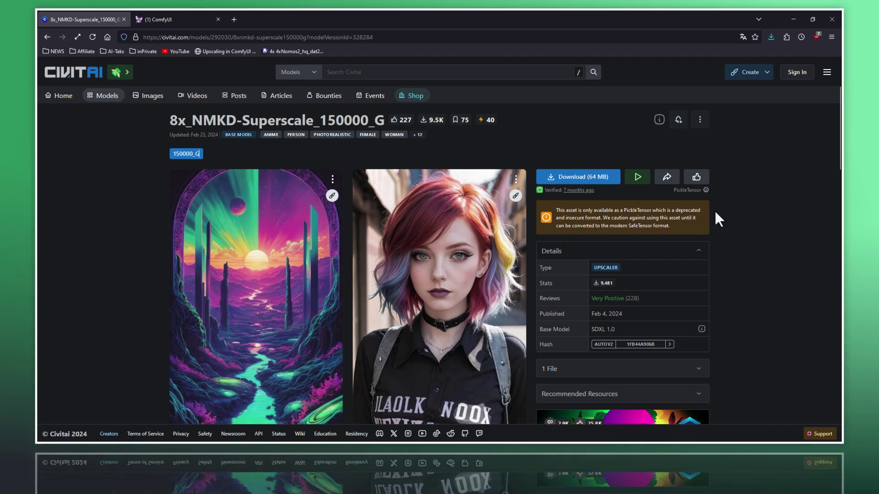
pyautogui.scroll(-3, 717, 215)
pyautogui.scroll(-3, 716, 219)
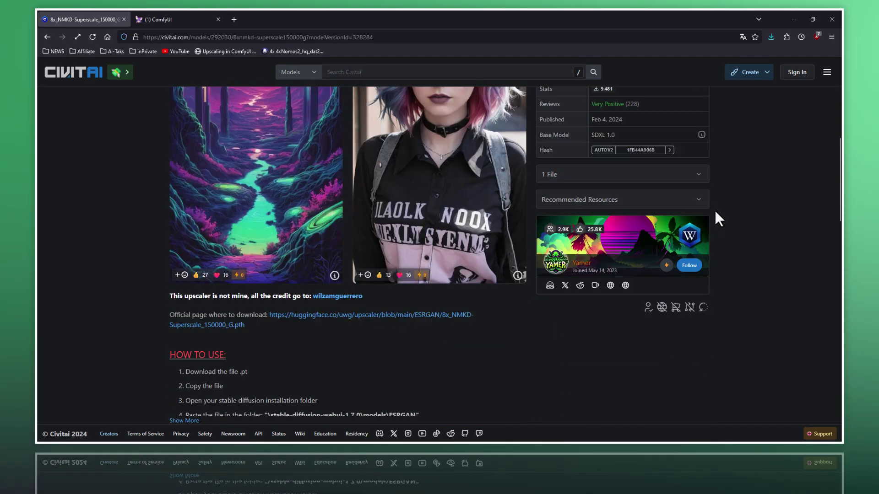
pyautogui.scroll(-3, 715, 219)
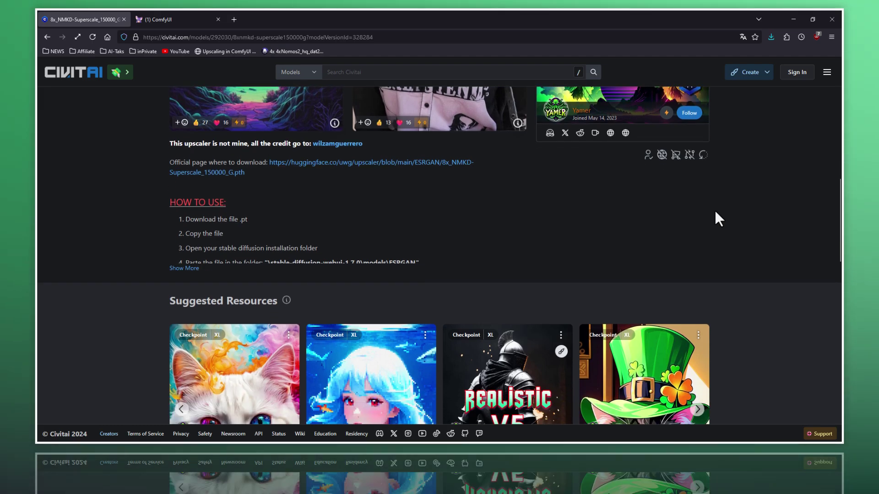
pyautogui.scroll(-3, 715, 212)
pyautogui.scroll(2, 715, 212)
pyautogui.scroll(5, 716, 211)
pyautogui.scroll(5, 716, 212)
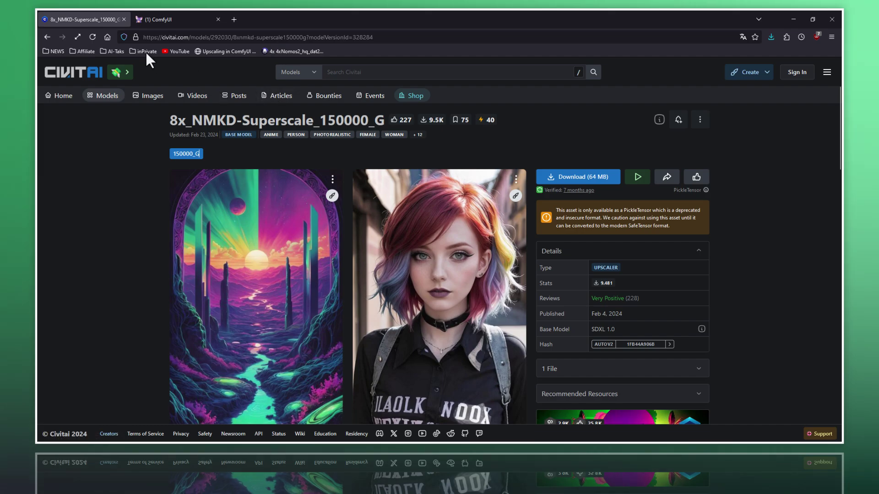
# - Back in ComfyUI, view the 64.24s, 65.19s, 61.70s and green-necklace portraits at full size
pyautogui.click(123, 19)
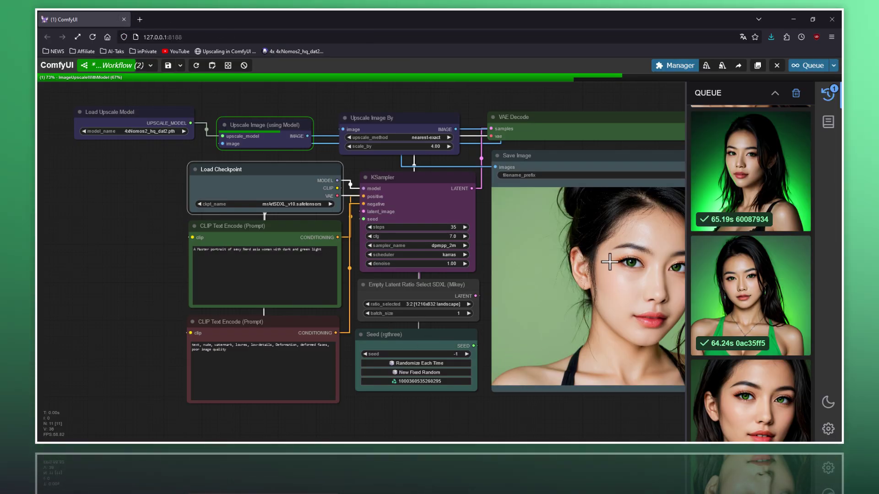
pyautogui.moveTo(750, 290)
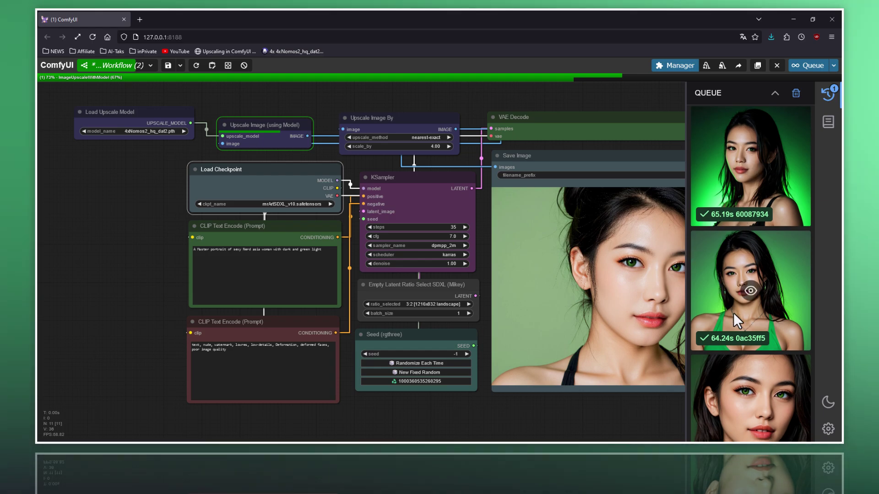
pyautogui.scroll(-3, 733, 313)
pyautogui.scroll(2, 760, 312)
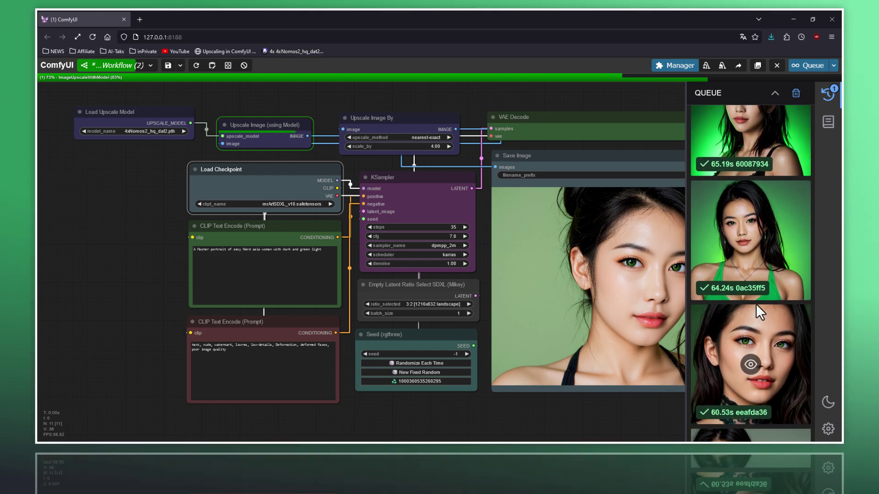
pyautogui.click(751, 241)
pyautogui.click(754, 238)
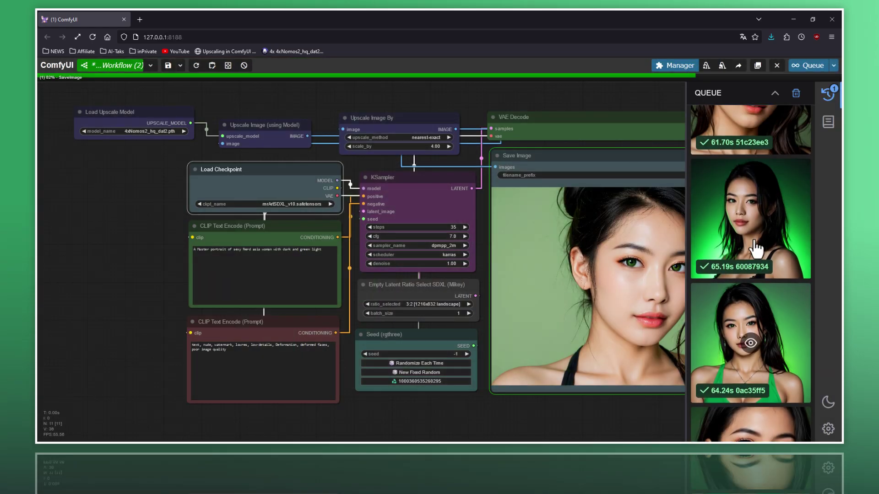
pyautogui.scroll(1, 751, 238)
pyautogui.click(749, 235)
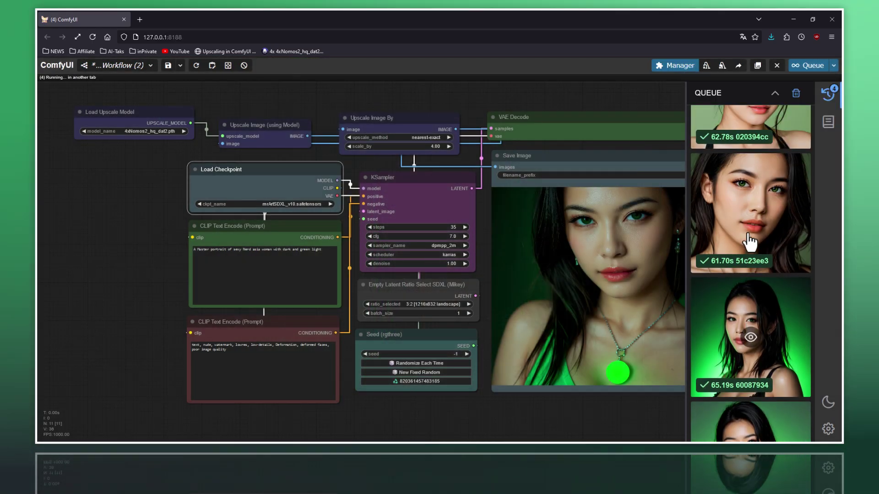
pyautogui.click(751, 214)
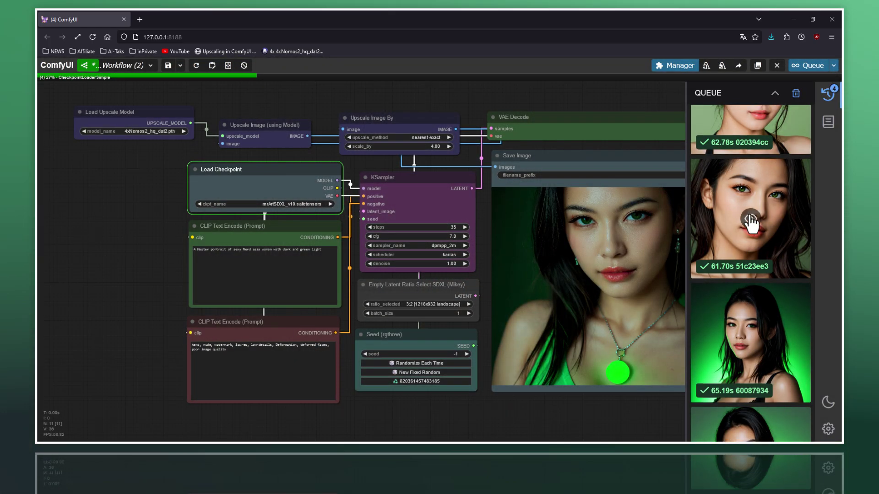
pyautogui.click(751, 201)
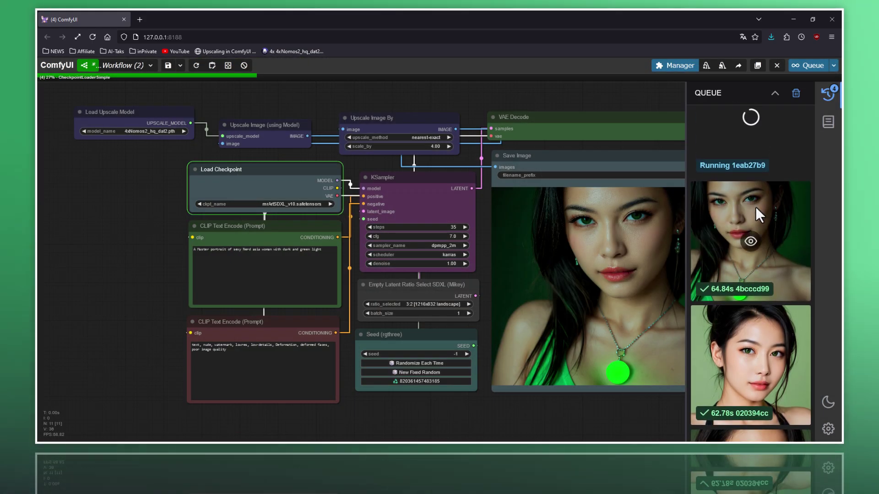
pyautogui.click(754, 245)
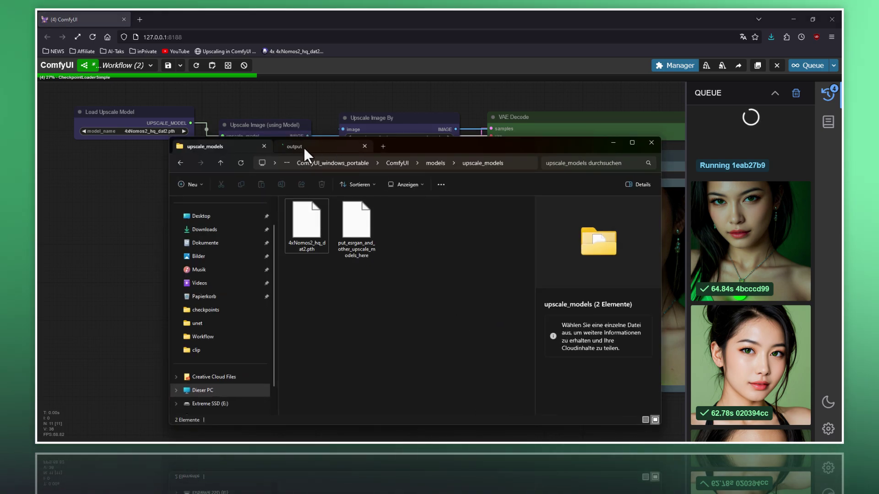
# - Leave upscale_models for the output folder and preview each portrait from uhd_00005_ to uhd_00011_
pyautogui.click(264, 146)
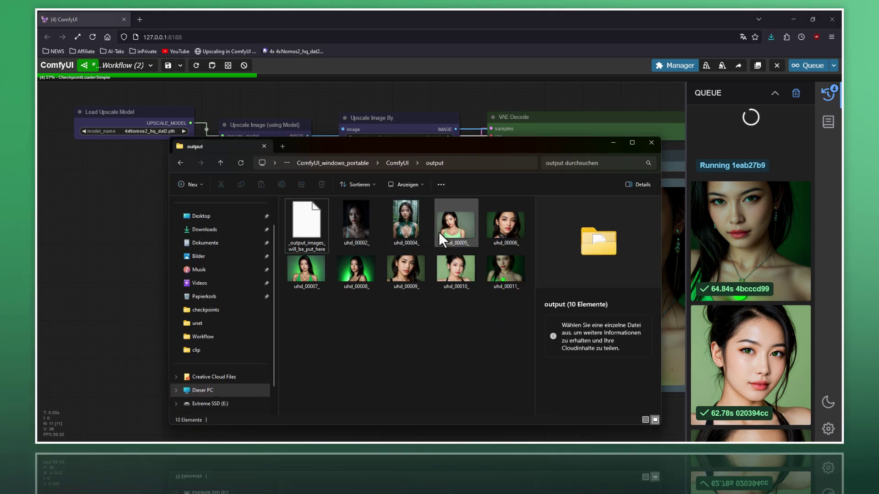
pyautogui.click(476, 224)
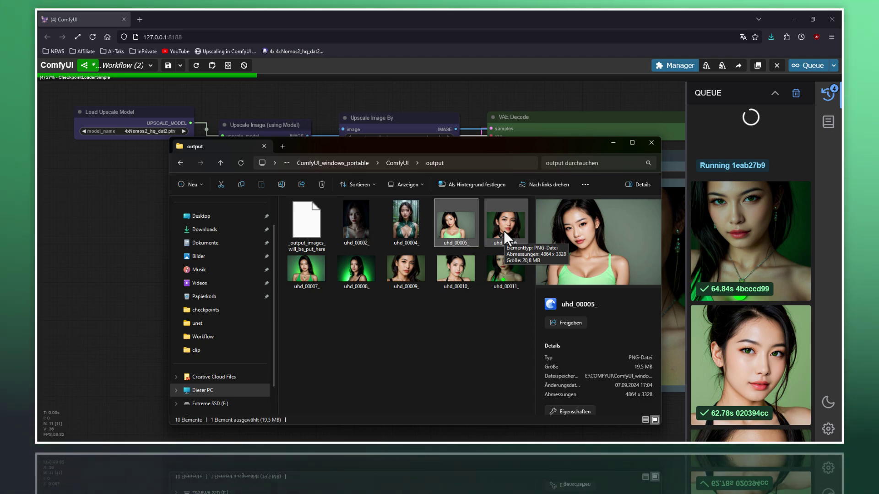
pyautogui.click(504, 230)
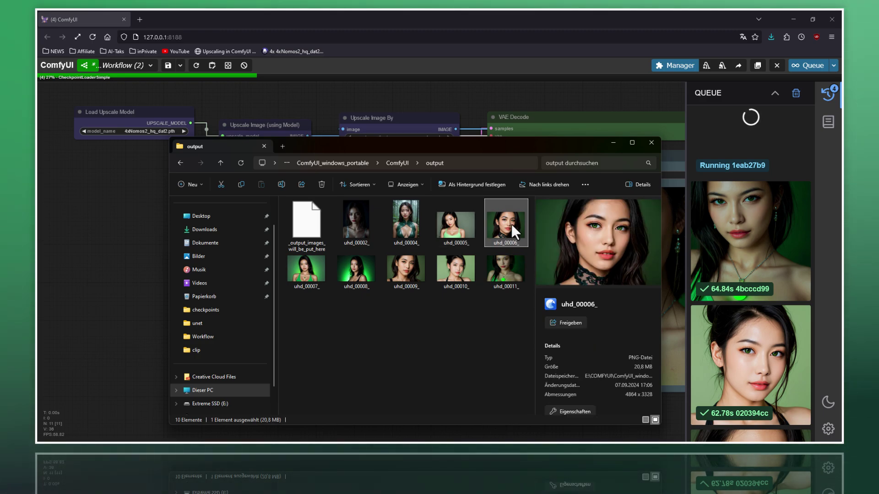
pyautogui.click(435, 239)
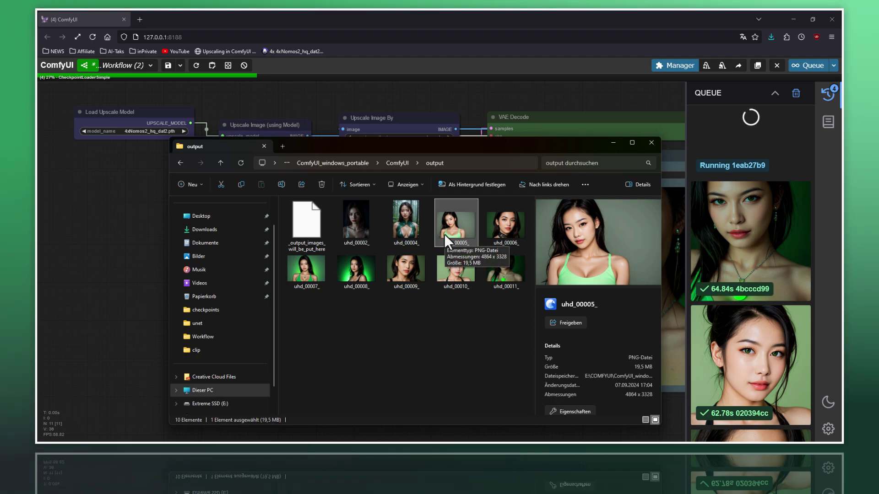
pyautogui.click(292, 276)
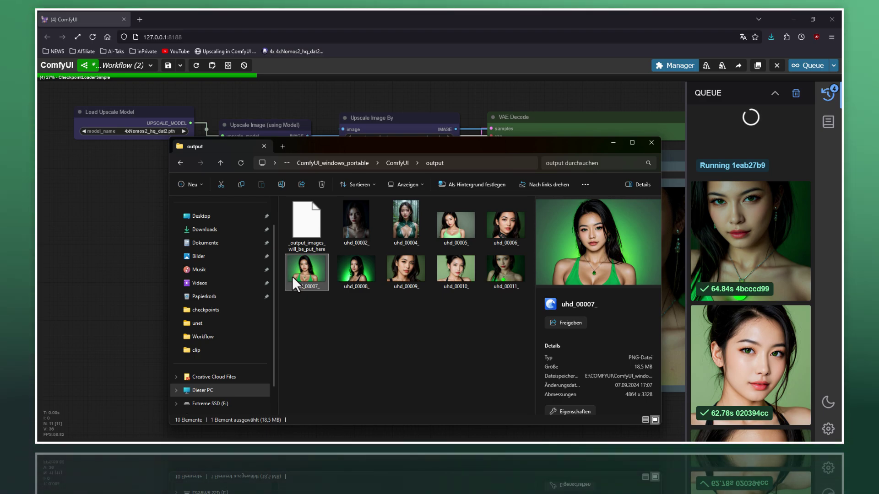
pyautogui.click(342, 269)
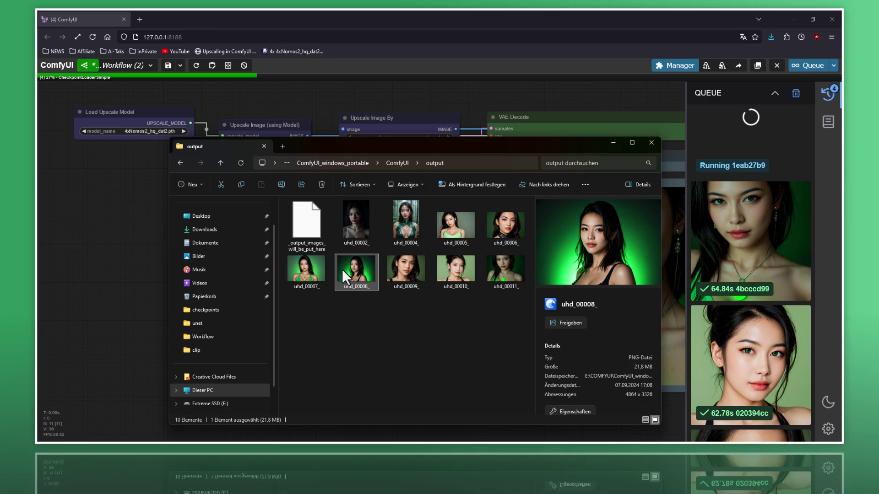
pyautogui.click(402, 273)
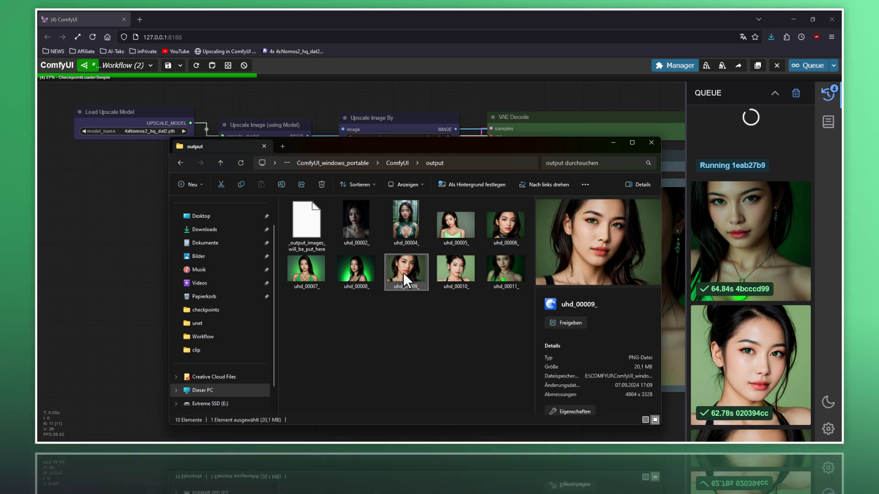
pyautogui.click(454, 274)
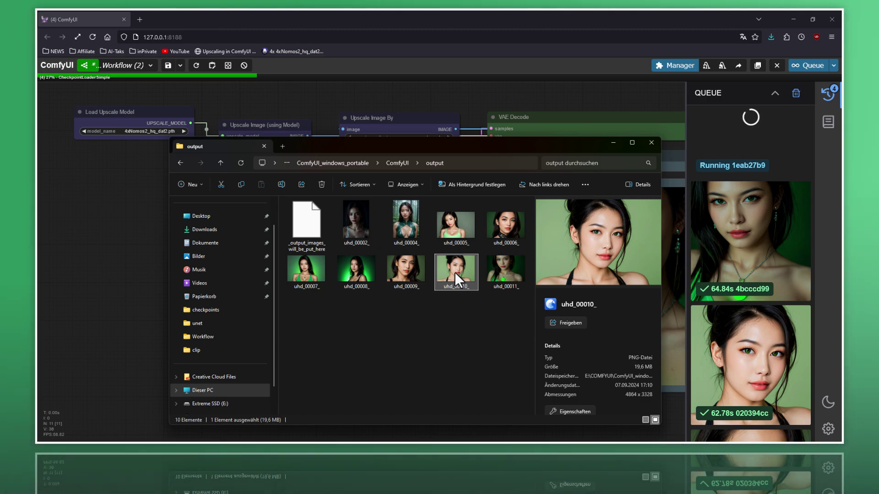
pyautogui.click(498, 268)
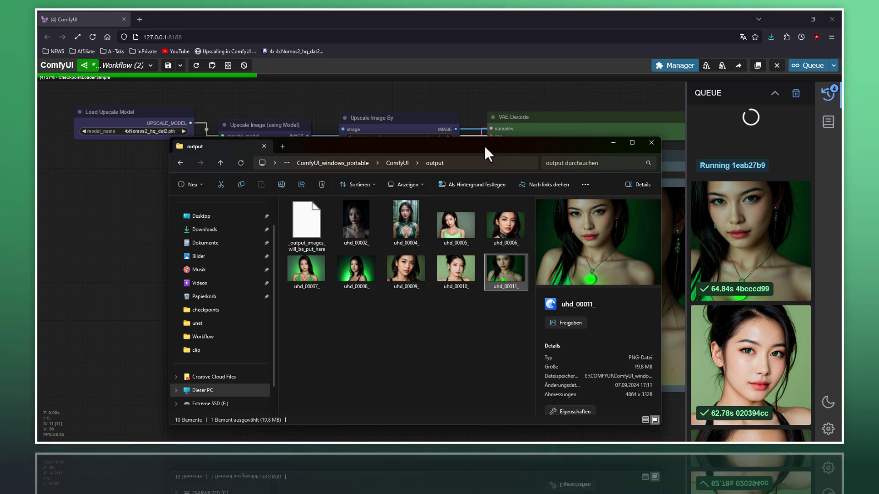
# - Select the seven portraits uhd_00005_ through uhd_00011_ and import them into Eagle
pyautogui.moveTo(484, 145); pyautogui.dragTo(449, 100)
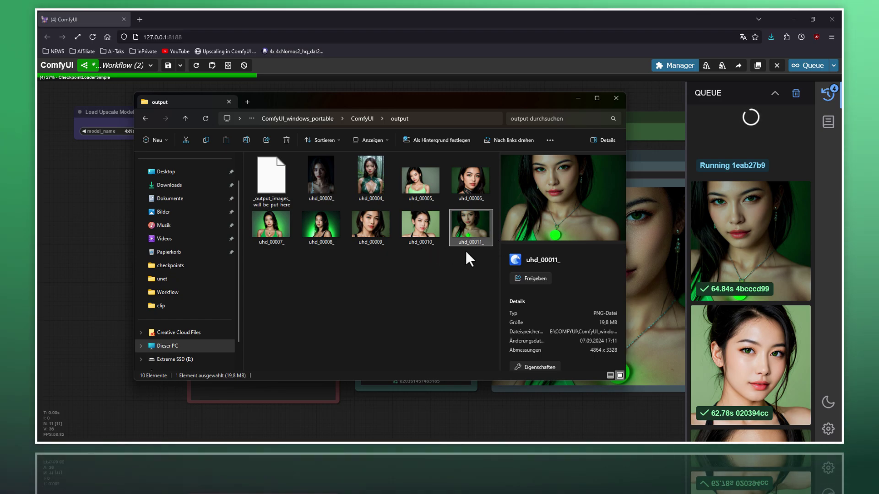
pyautogui.moveTo(473, 253); pyautogui.dragTo(414, 180)
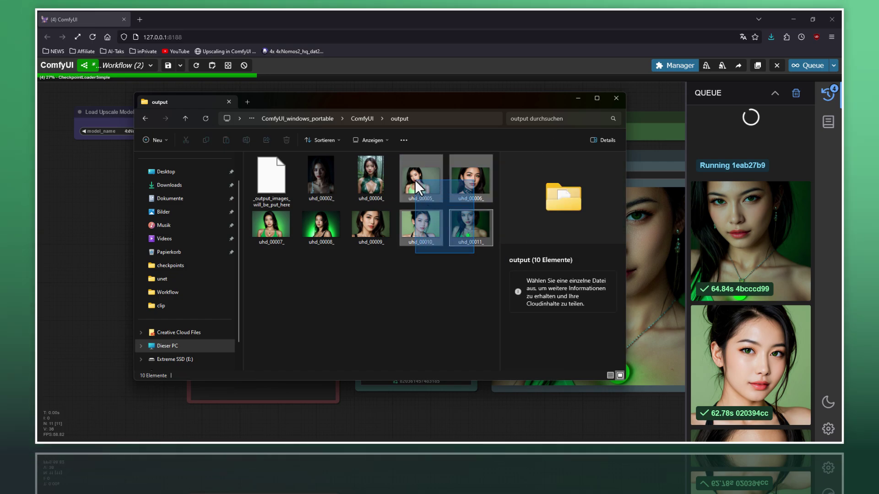
pyautogui.keyDown('ctrl'); pyautogui.keyDown('shift'); pyautogui.click(253, 226); pyautogui.keyUp('shift'); pyautogui.keyUp('ctrl')
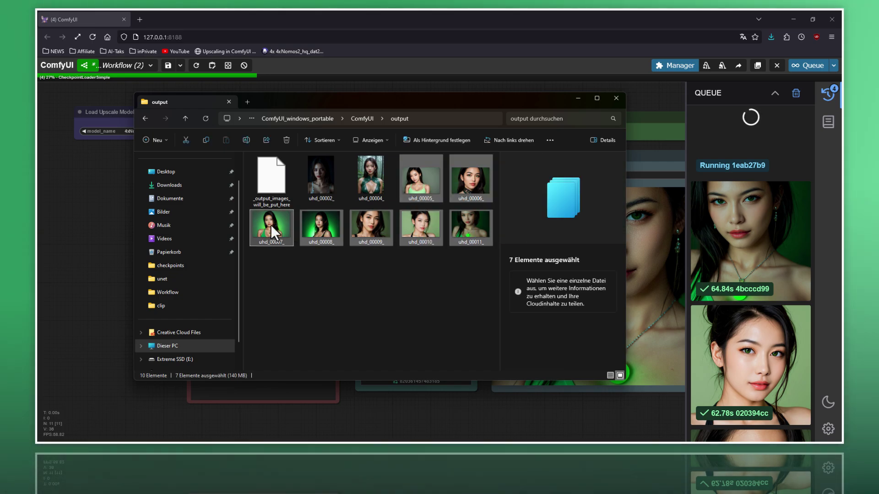
pyautogui.rightClick(271, 225)
pyautogui.click(320, 254)
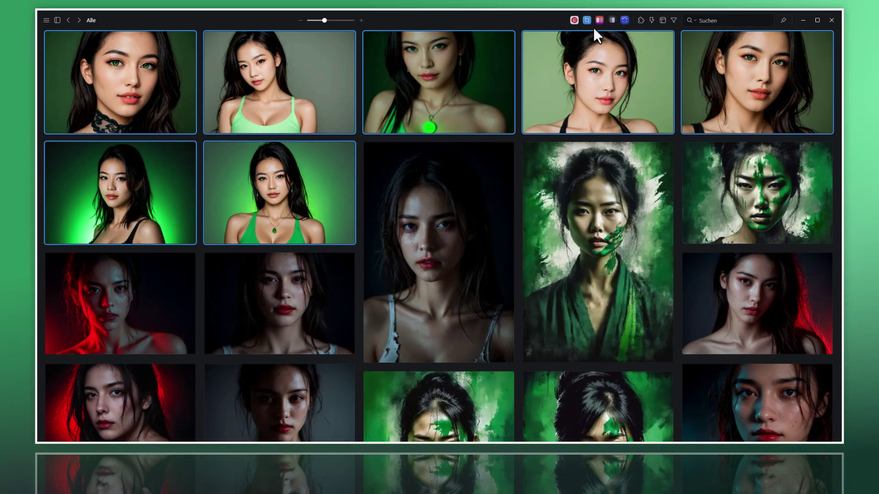
# - Use the Bildformatkonverter to turn the seven PNG portraits into jpg at quality 100
pyautogui.click(625, 23)
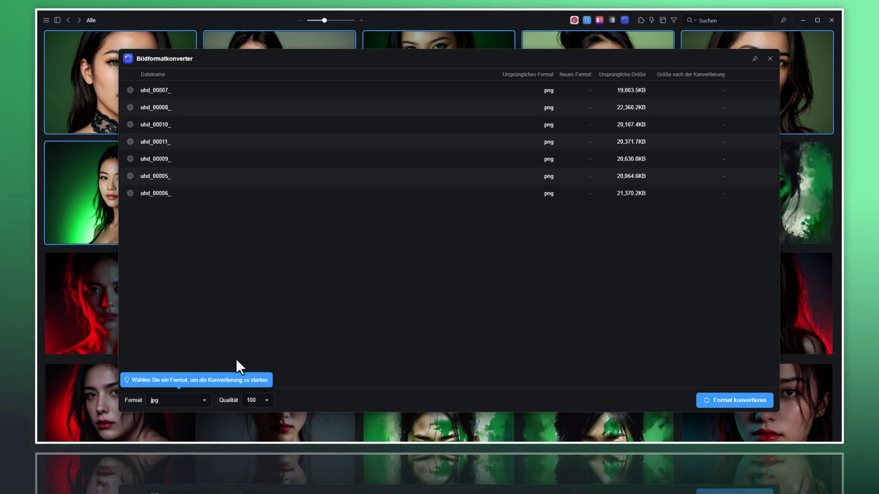
pyautogui.click(202, 403)
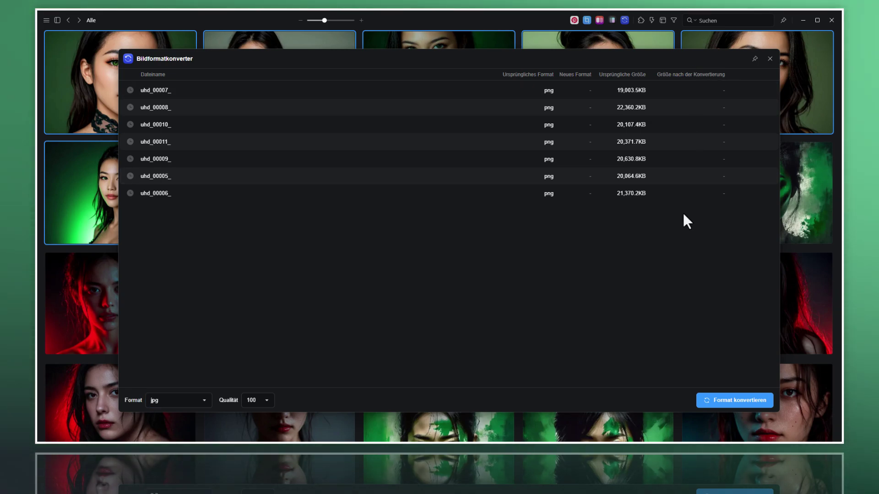
pyautogui.click(721, 405)
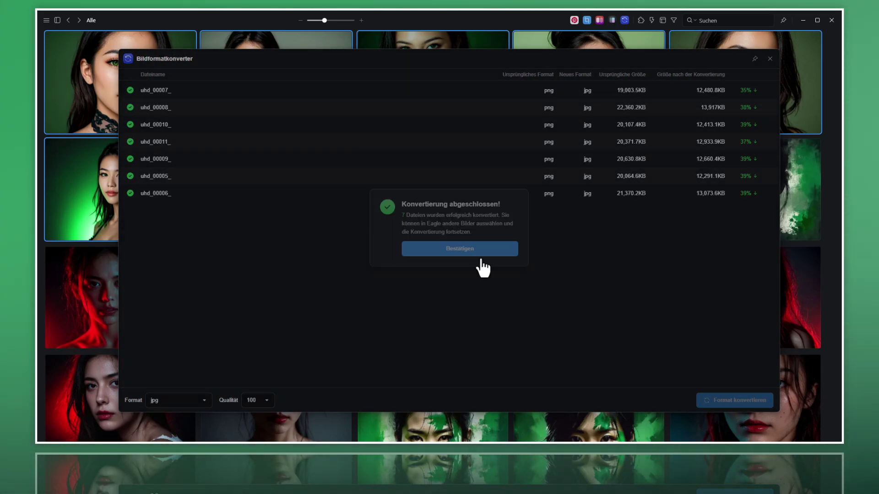
# - Remove uhd_00010_ from the conversion list, then close the Bildformatkonverter with 'Bestätigen und verlassen'
pyautogui.click(477, 255)
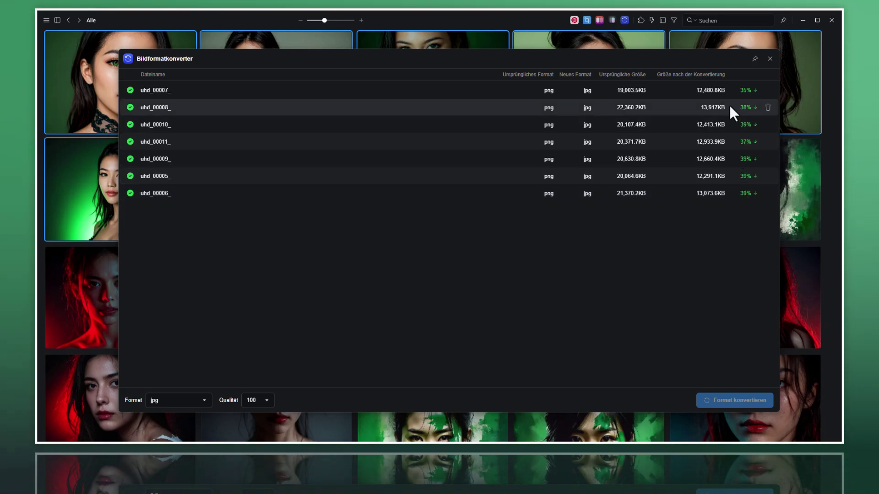
pyautogui.moveTo(706, 125)
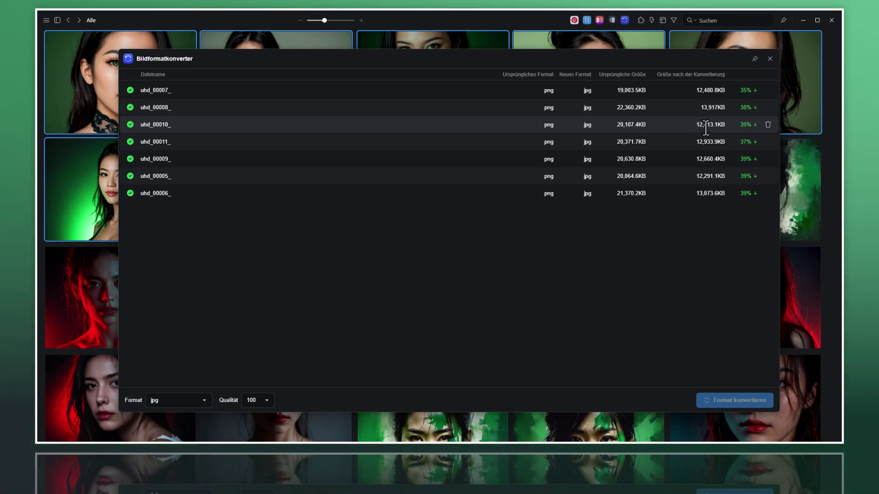
pyautogui.moveTo(696, 125); pyautogui.dragTo(727, 124)
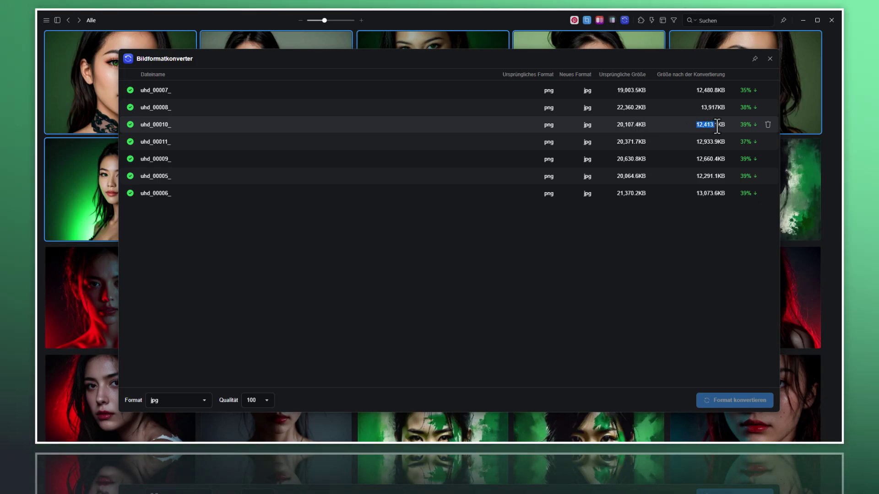
pyautogui.click(767, 125)
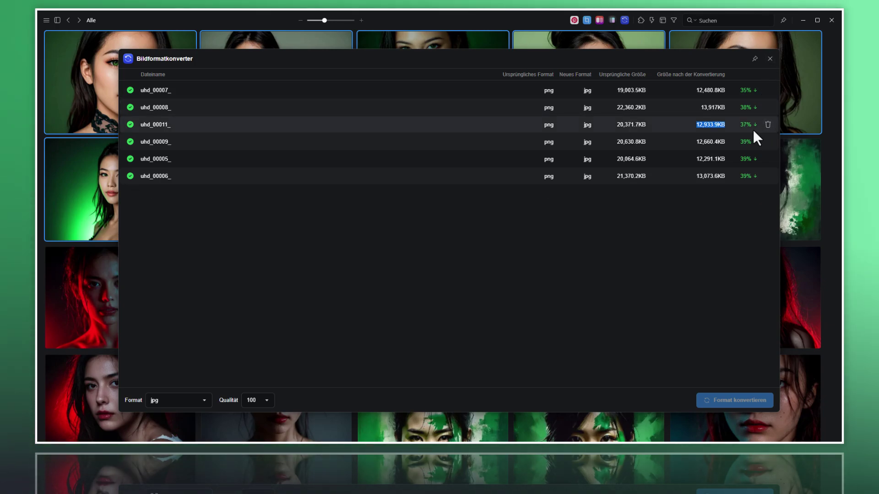
pyautogui.click(676, 128)
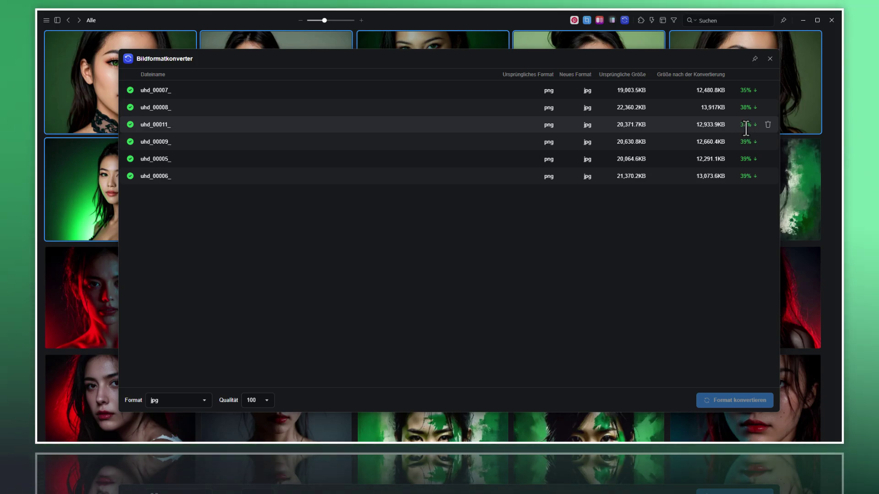
pyautogui.click(771, 59)
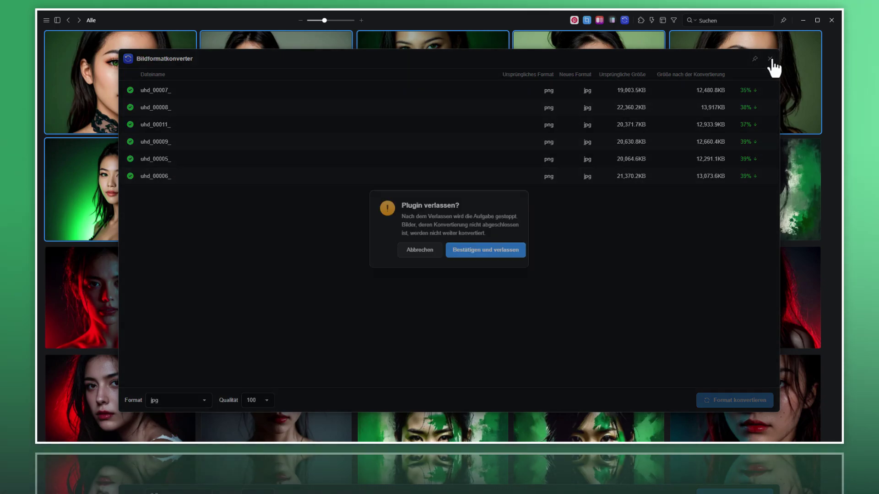
pyautogui.click(467, 252)
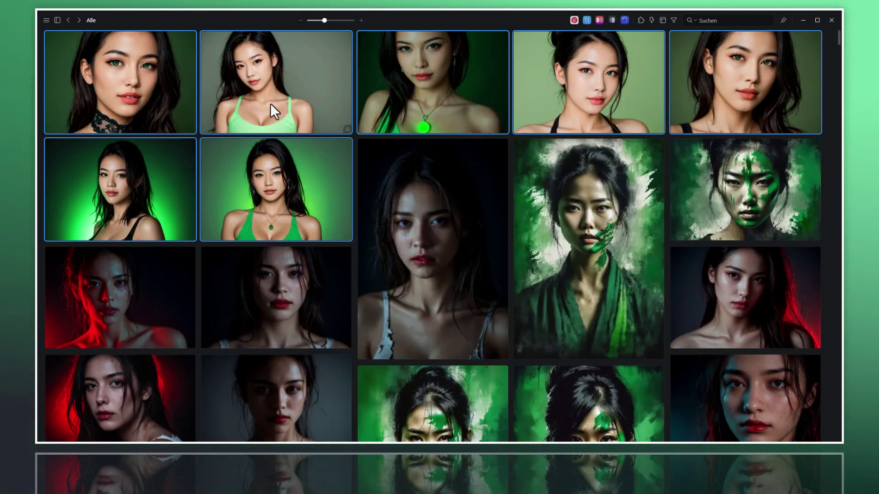
pyautogui.doubleClick(258, 84)
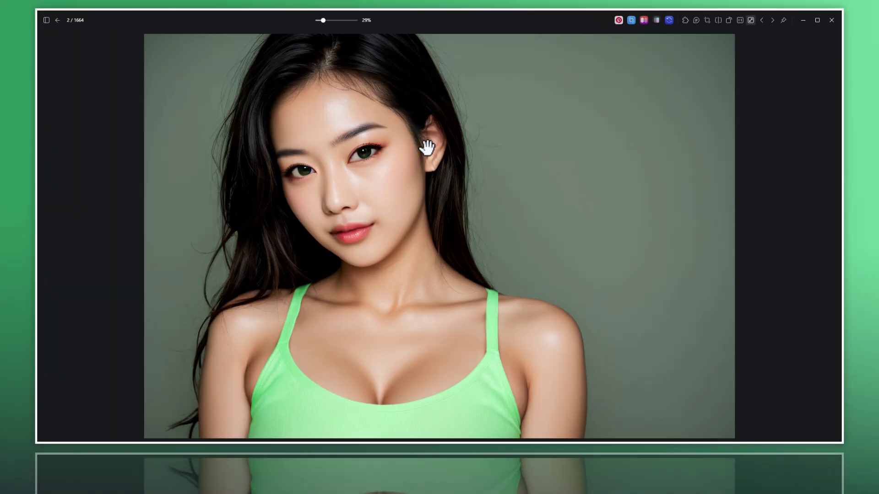
pyautogui.scroll(2, 361, 133)
pyautogui.scroll(2, 343, 136)
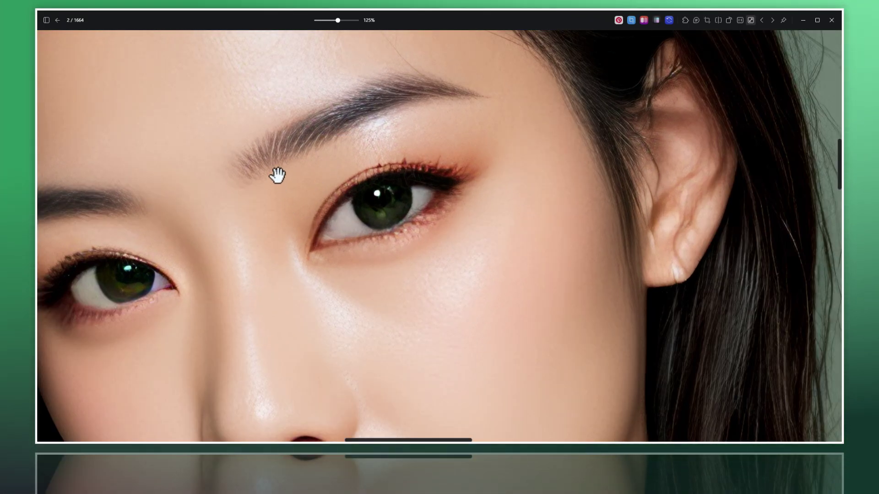
pyautogui.moveTo(257, 214)
pyautogui.mouseDown()
pyautogui.moveTo(520, 212)
pyautogui.moveTo(630, 161)
pyautogui.mouseUp()
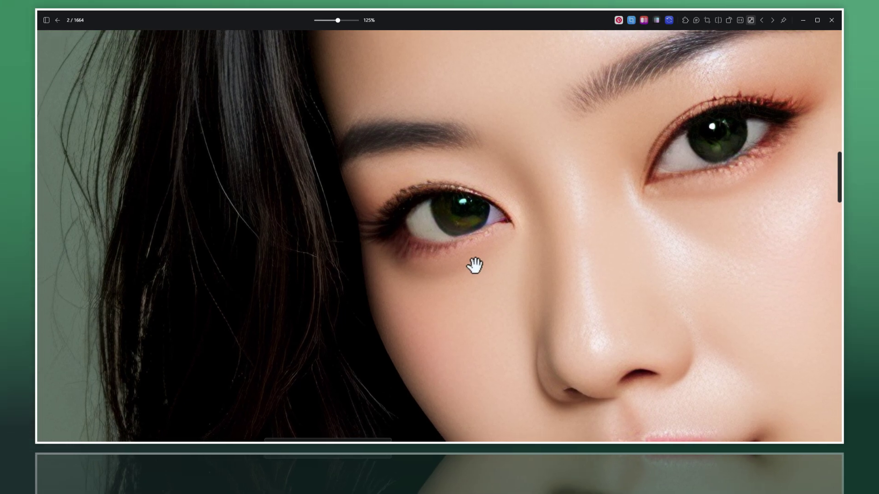
pyautogui.moveTo(526, 309); pyautogui.dragTo(417, 147)
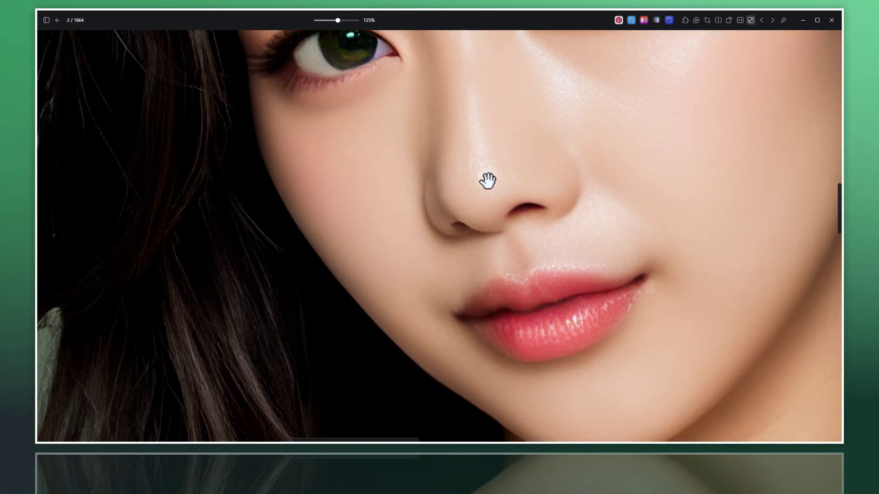
pyautogui.scroll(-2, 486, 177)
pyautogui.moveTo(485, 171)
pyautogui.mouseDown()
pyautogui.moveTo(400, 333)
pyautogui.moveTo(387, 310)
pyautogui.moveTo(427, 252)
pyautogui.mouseUp()
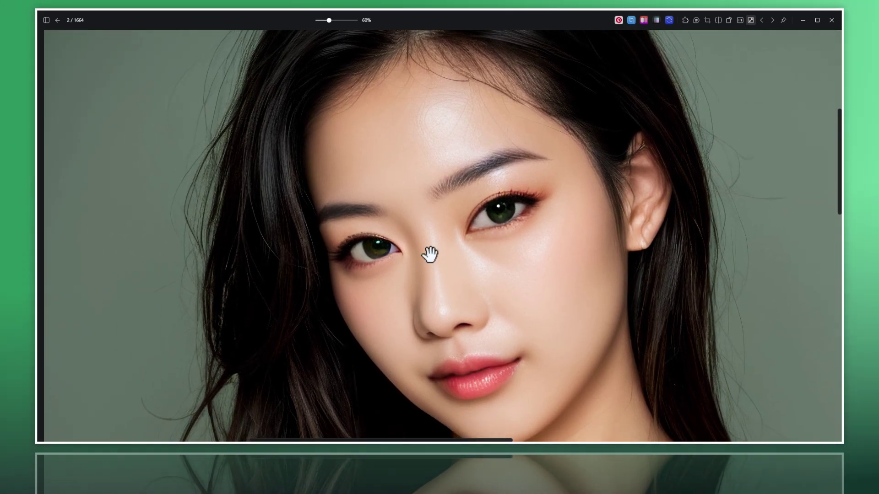
pyautogui.scroll(-2, 414, 222)
pyautogui.scroll(1, 380, 209)
pyautogui.press('Escape')
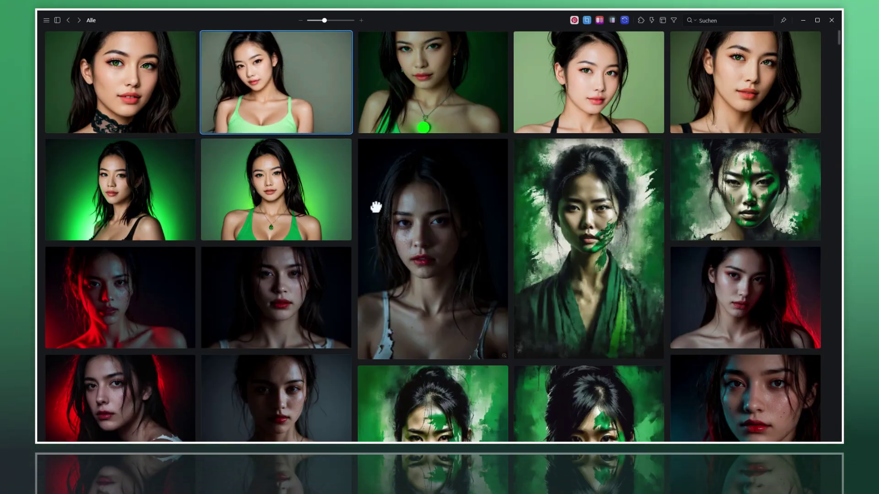
pyautogui.doubleClick(136, 190)
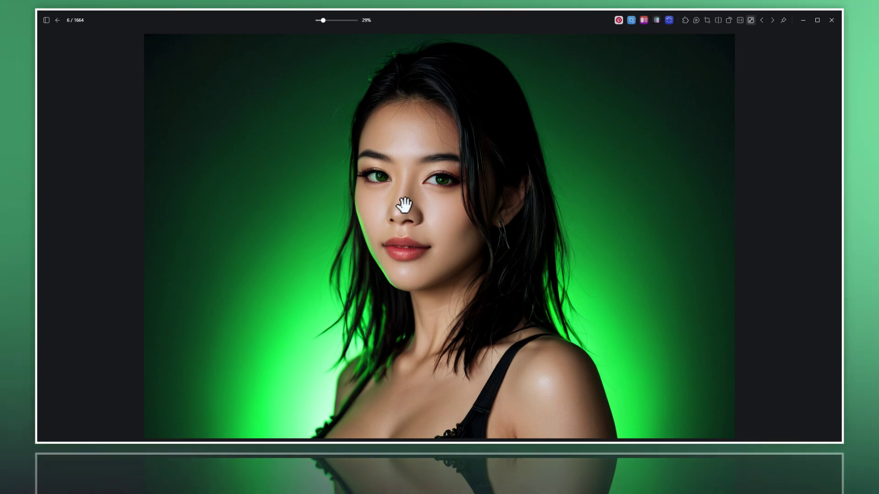
pyautogui.press('Escape')
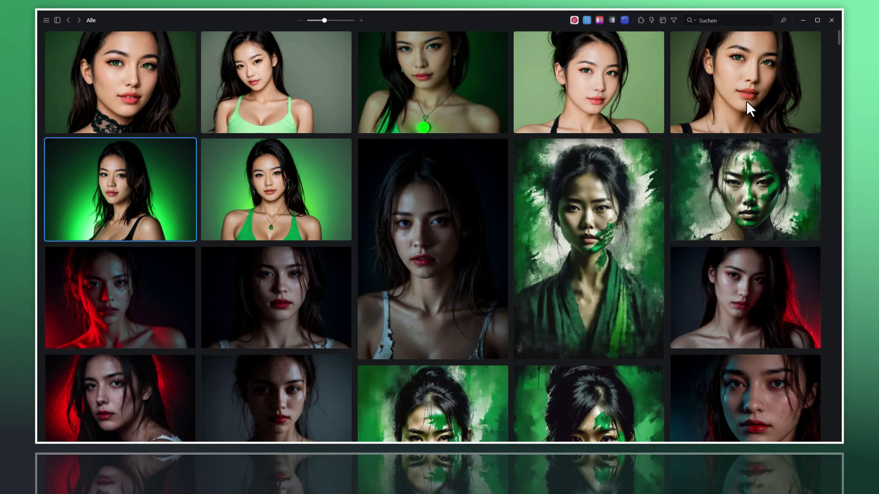
# - Select and review the uhd files in the output folder, then minimize that Explorer window
pyautogui.click(803, 21)
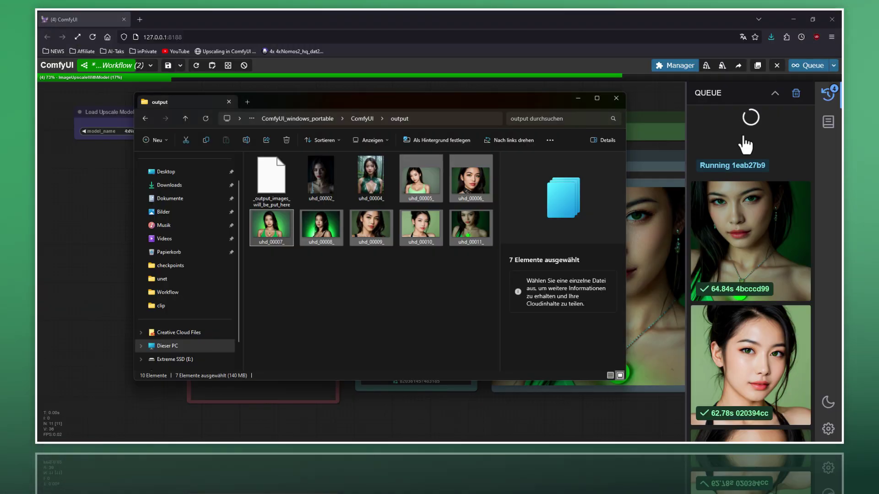
pyautogui.click(466, 263)
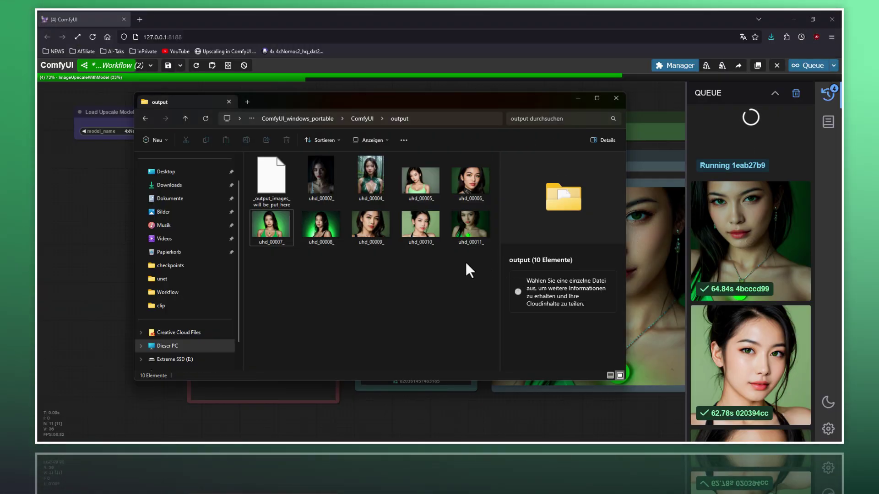
pyautogui.moveTo(473, 254); pyautogui.dragTo(424, 185)
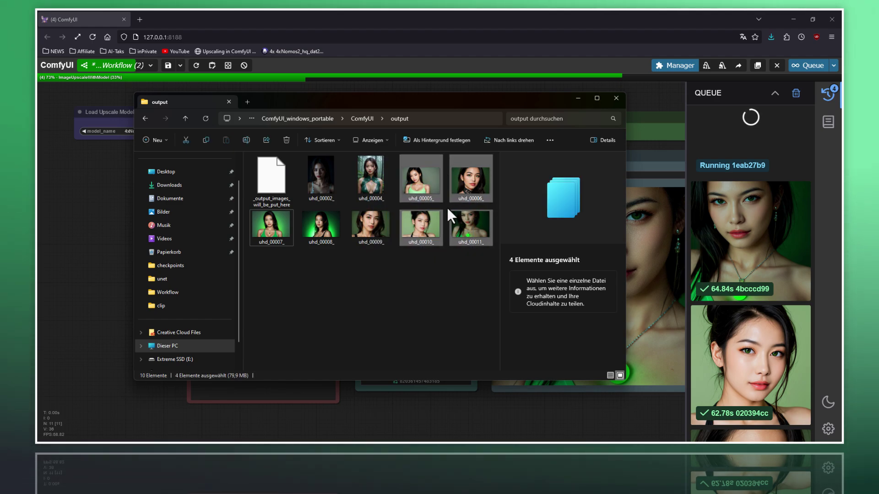
pyautogui.click(447, 252)
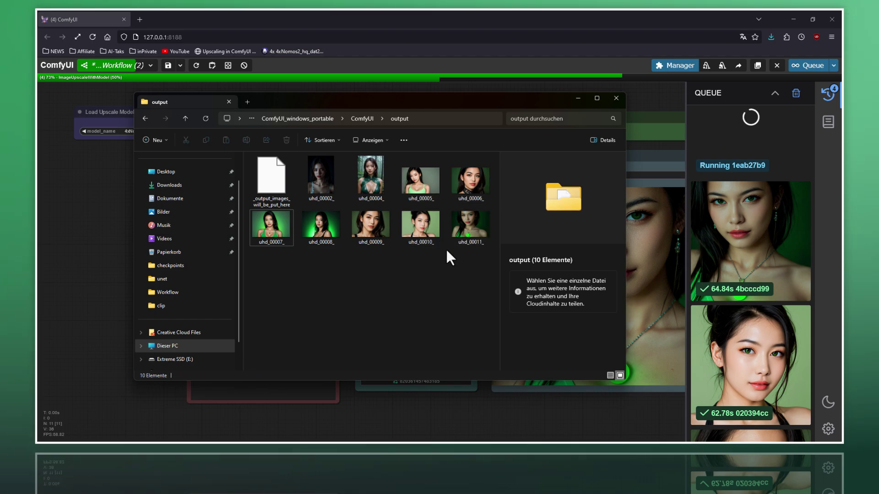
pyautogui.click(578, 99)
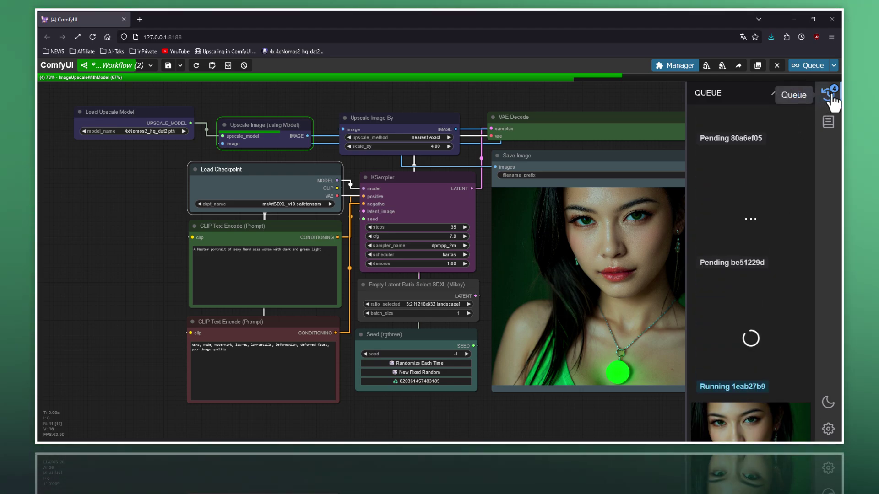
# - Switch Auto Queue from Instant to Disabled in the Queue options
pyautogui.click(827, 97)
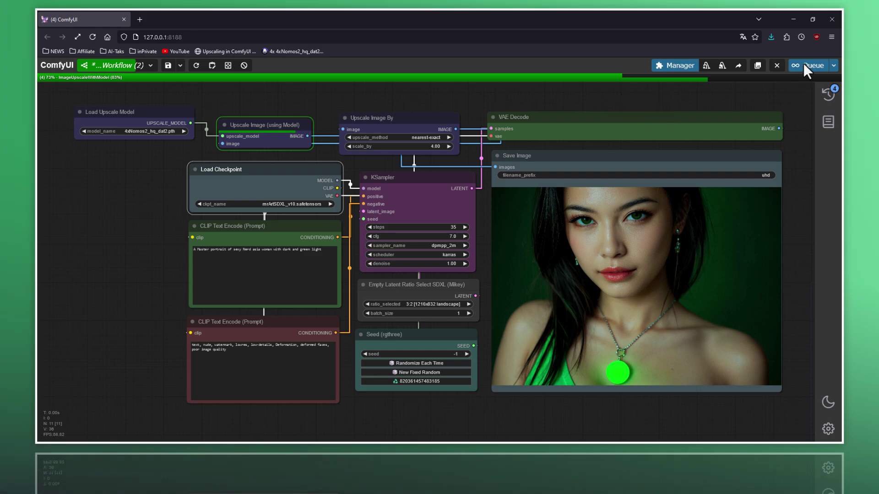
pyautogui.click(834, 66)
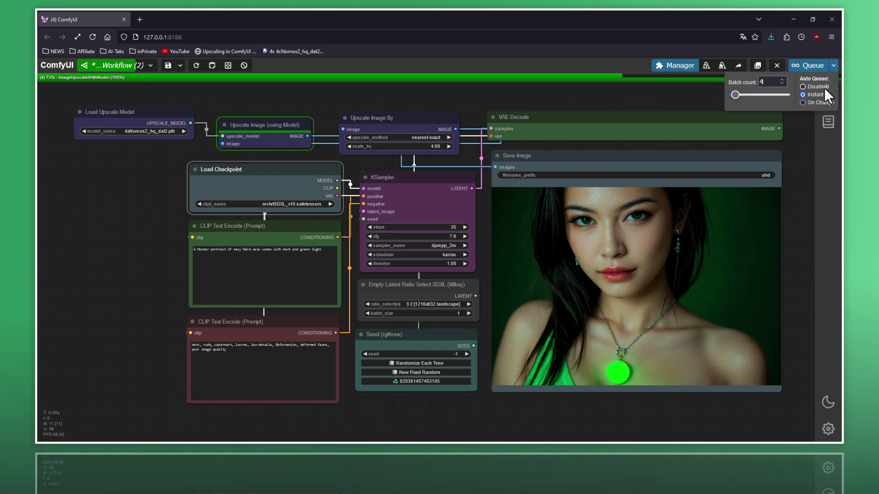
pyautogui.click(824, 85)
pyautogui.click(834, 68)
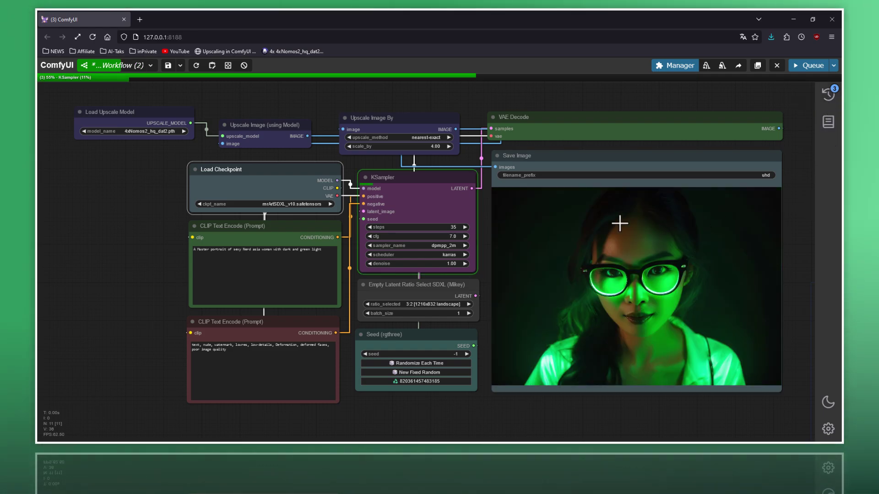
# - Reopen the Queue panel and view the newest finished portrait at full size
pyautogui.click(829, 97)
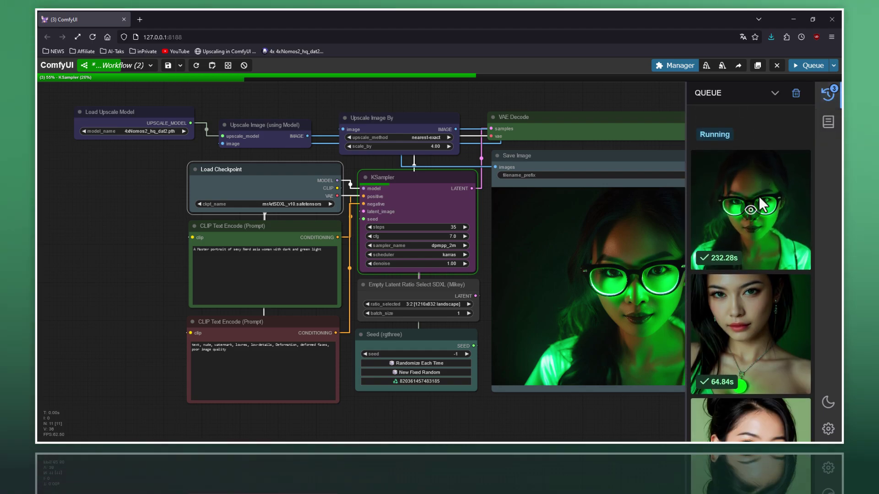
pyautogui.click(756, 221)
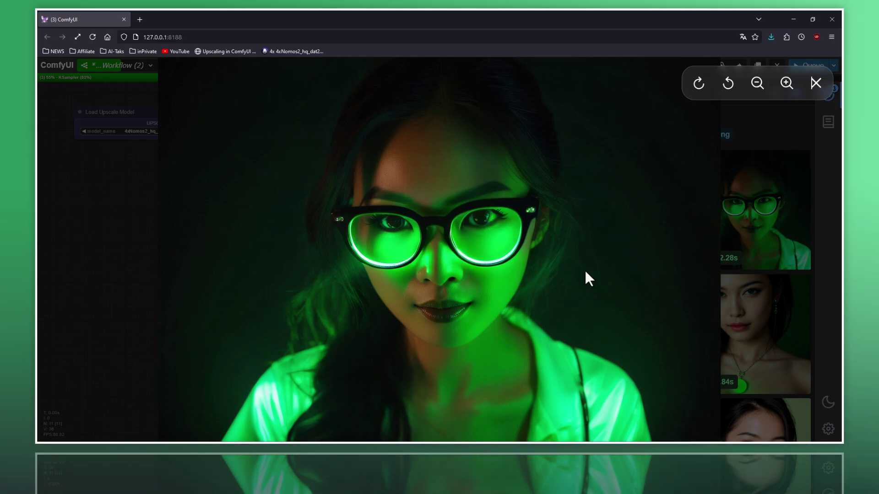
pyautogui.click(752, 237)
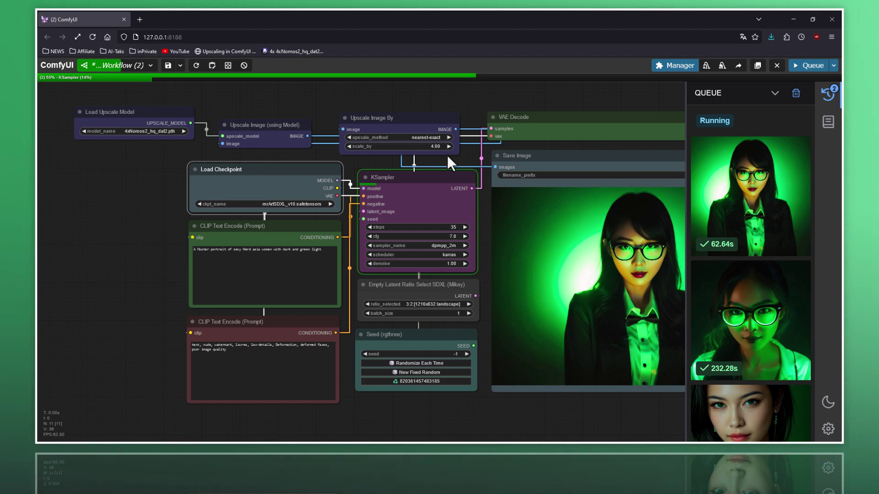
# - Search for OpenModelDB in a new browser tab and open its homepage from the results
pyautogui.click(139, 19)
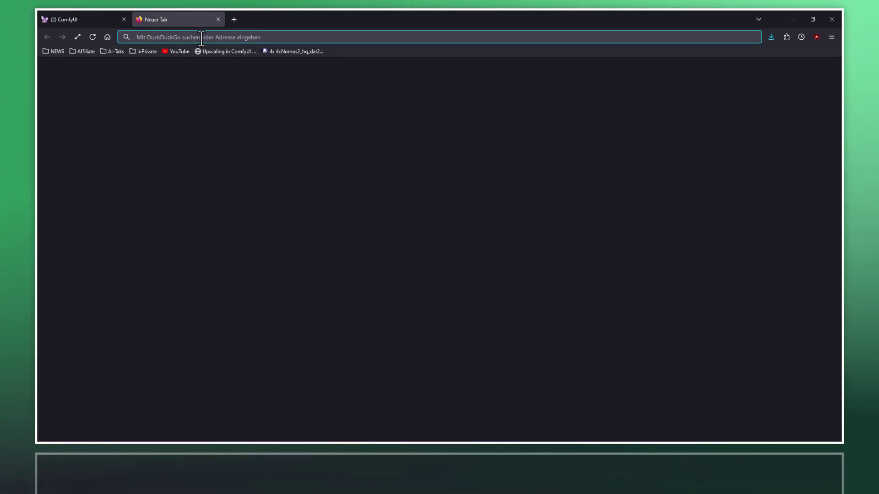
pyautogui.write('openmodeel')
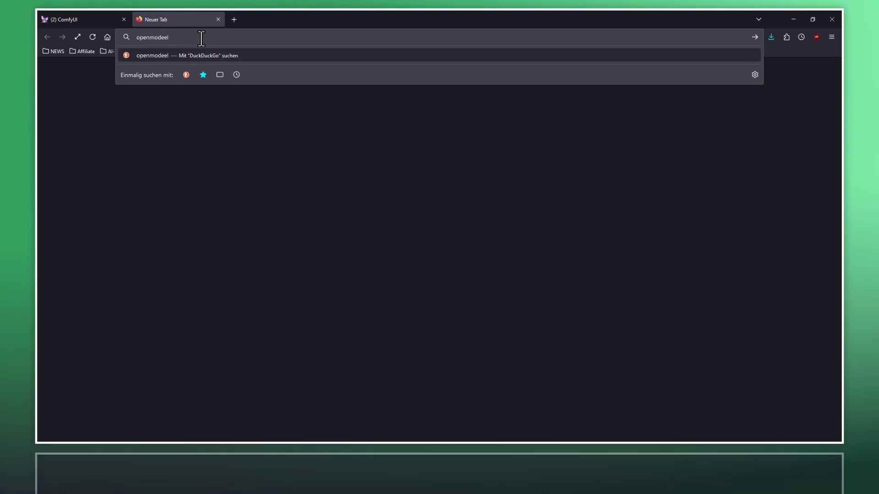
pyautogui.write('db')
pyautogui.press('Return')
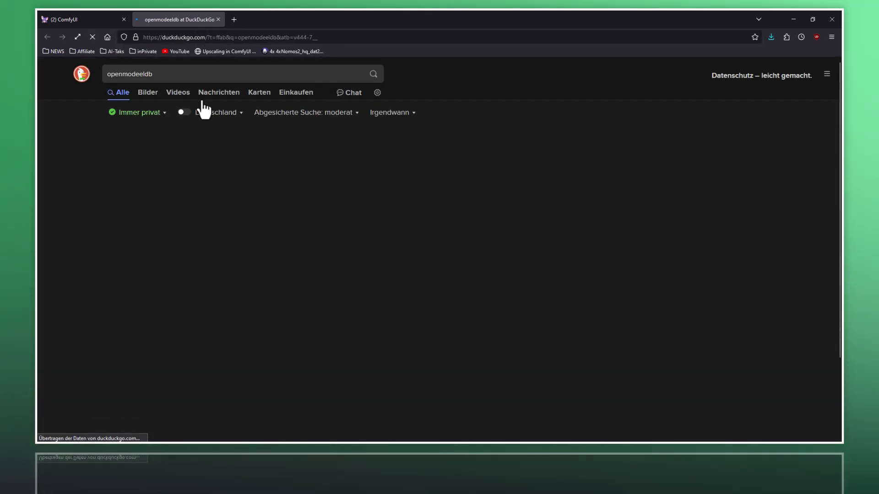
pyautogui.click(163, 152)
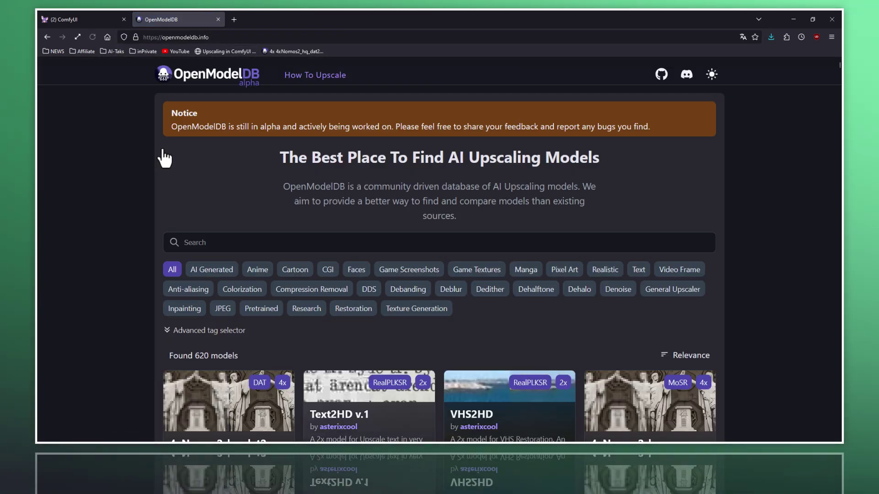
# - Open the 4xNomos2_hq_dat2 card and slide the comparison divider across its sample image
pyautogui.scroll(-4, 147, 158)
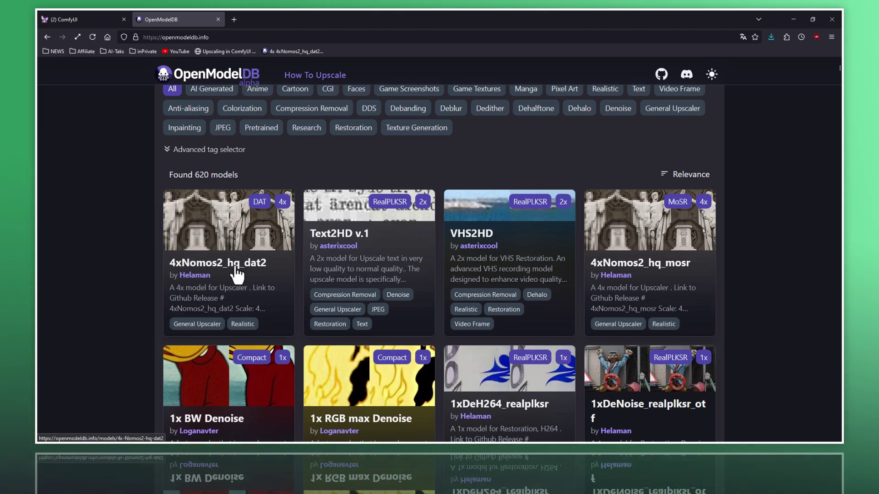
pyautogui.click(218, 237)
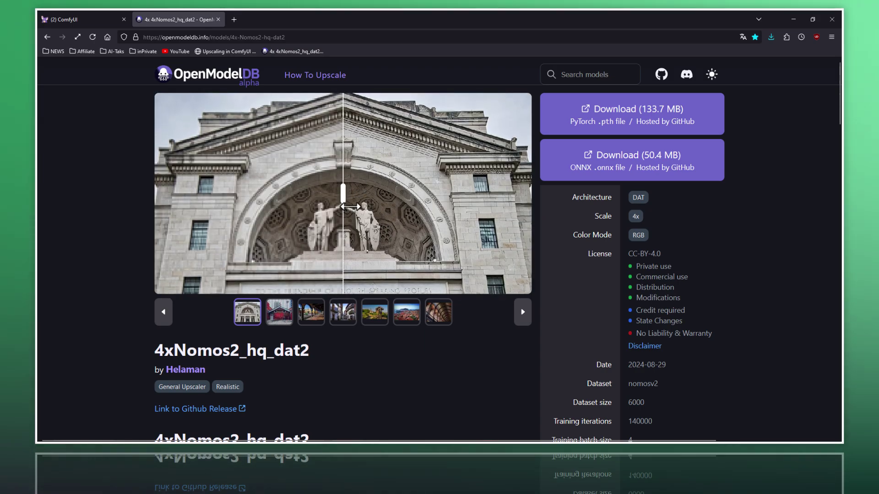
pyautogui.scroll(2, 334, 197)
pyautogui.scroll(2, 320, 202)
pyautogui.scroll(2, 391, 210)
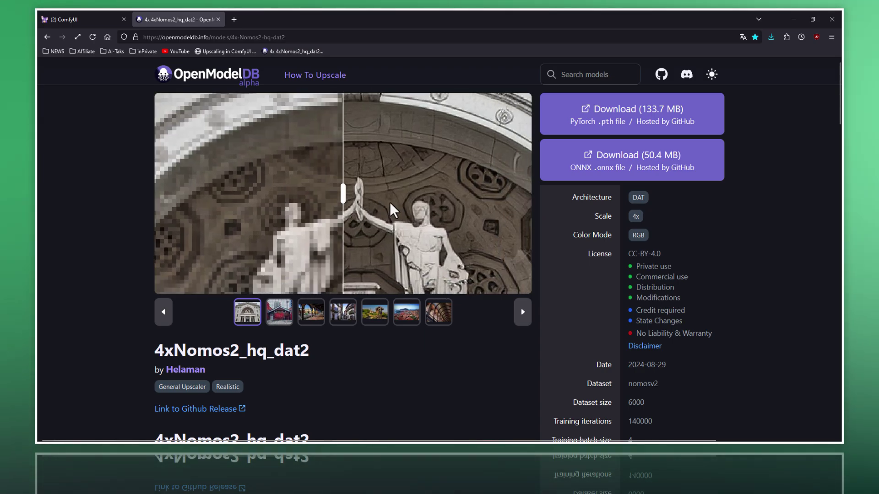
pyautogui.scroll(2, 382, 202)
pyautogui.moveTo(345, 192)
pyautogui.mouseDown()
pyautogui.moveTo(183, 192)
pyautogui.moveTo(451, 212)
pyautogui.moveTo(164, 211)
pyautogui.moveTo(453, 228)
pyautogui.moveTo(174, 204)
pyautogui.moveTo(373, 202)
pyautogui.moveTo(342, 200)
pyautogui.mouseUp()
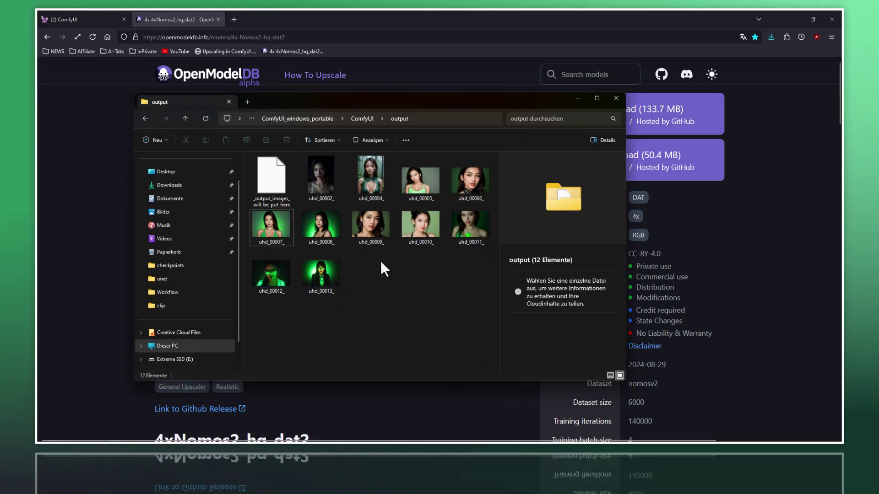
# - Navigate to ComfyUI > models > upscale_models and check the 4xNomos2_hq_dat2.pth file
pyautogui.hotkey('alt', 'Left')
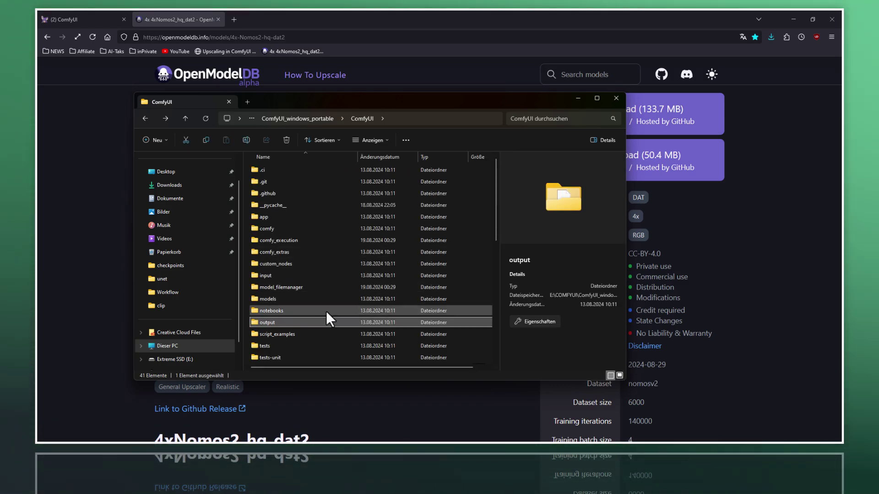
pyautogui.hotkey('alt', 'Left')
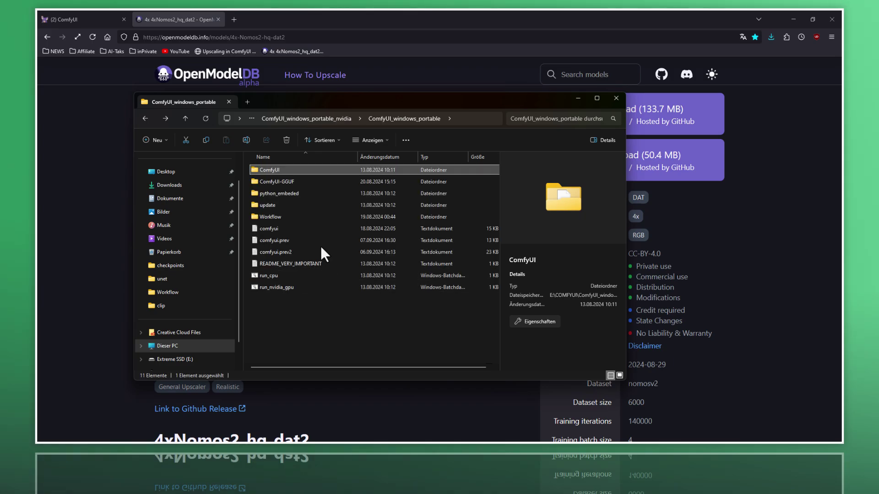
pyautogui.click(288, 306)
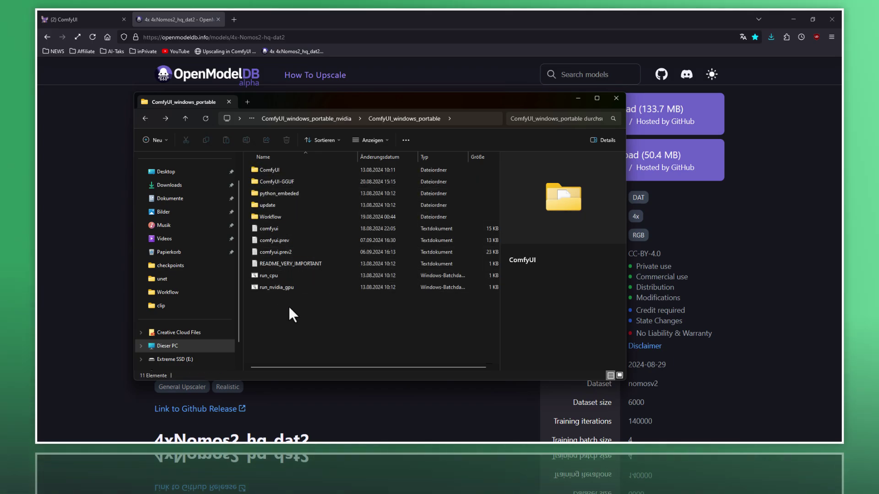
pyautogui.doubleClick(289, 171)
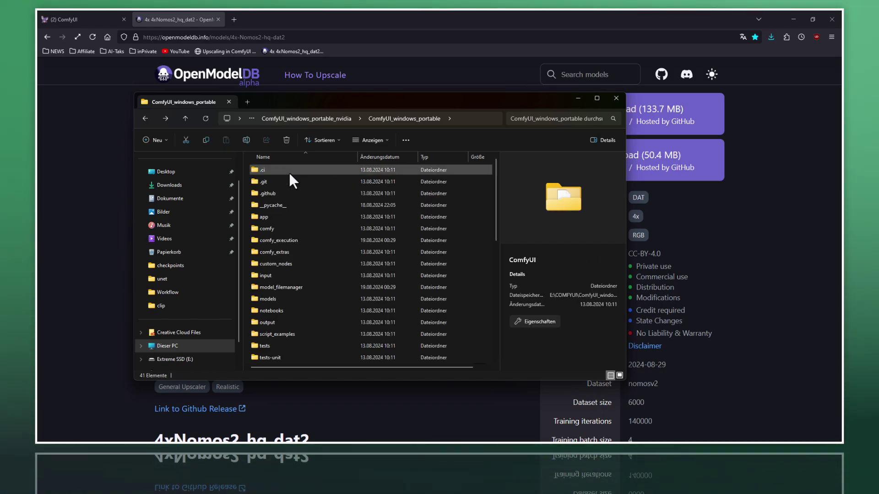
pyautogui.doubleClick(301, 298)
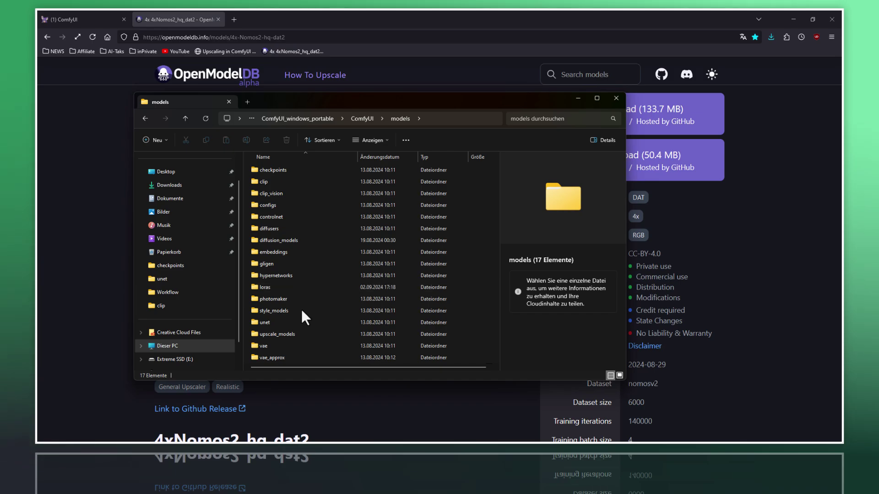
pyautogui.click(304, 332)
pyautogui.doubleClick(303, 331)
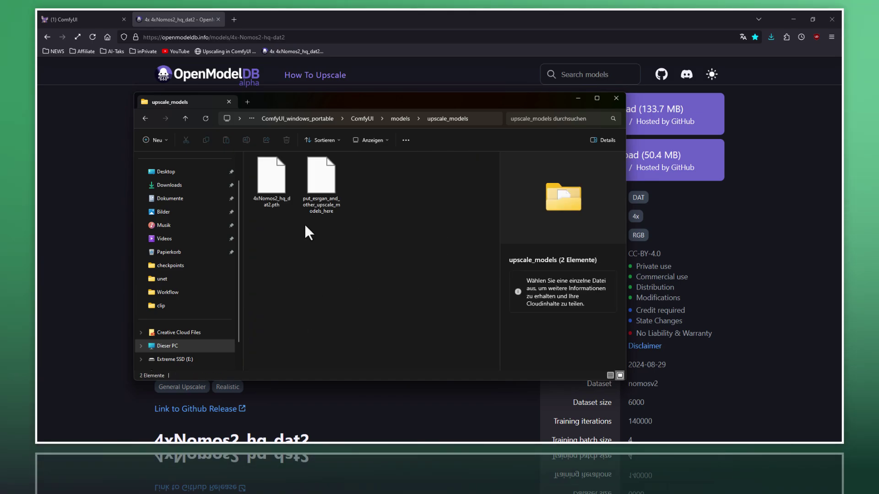
pyautogui.click(279, 201)
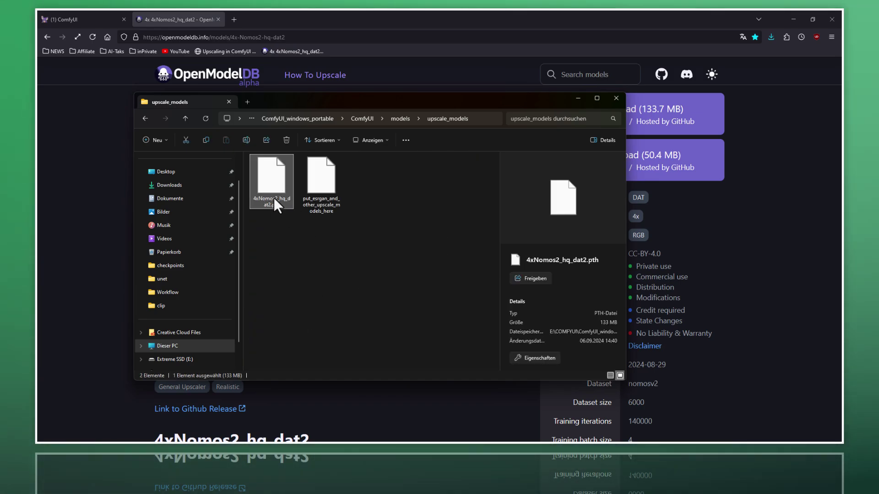
pyautogui.click(370, 193)
# - Open the ComfyUI output folder, then minimize Explorer and return to the ComfyUI tab
pyautogui.hotkey('alt', 'Up')
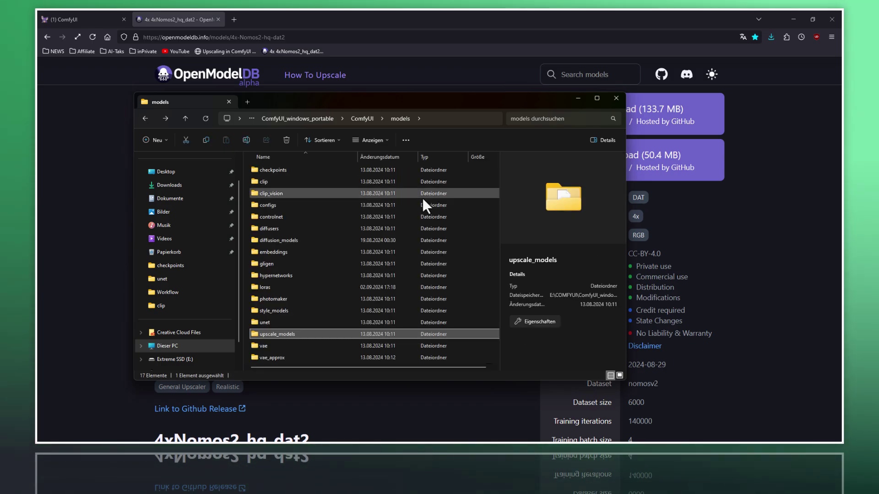
pyautogui.hotkey('alt', 'Up')
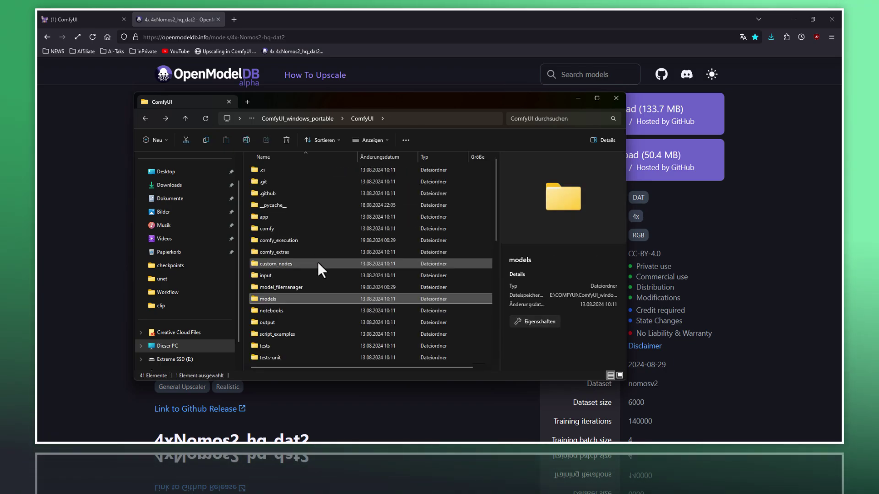
pyautogui.doubleClick(293, 322)
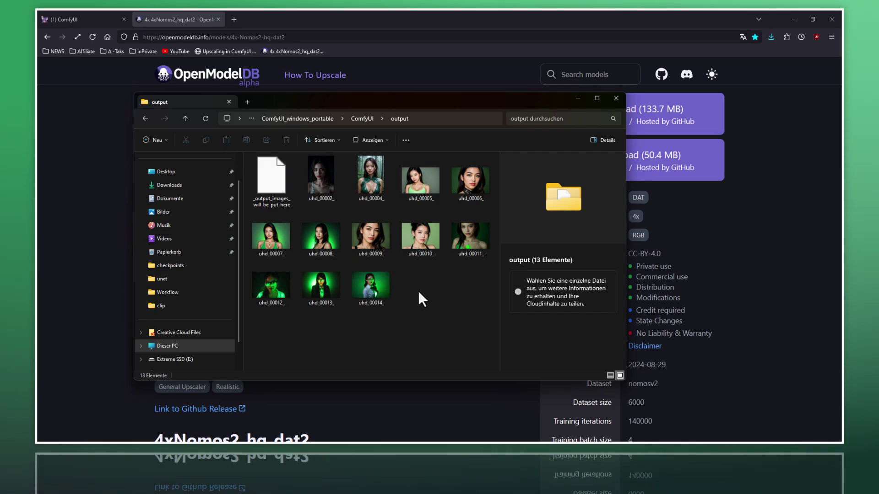
pyautogui.click(583, 102)
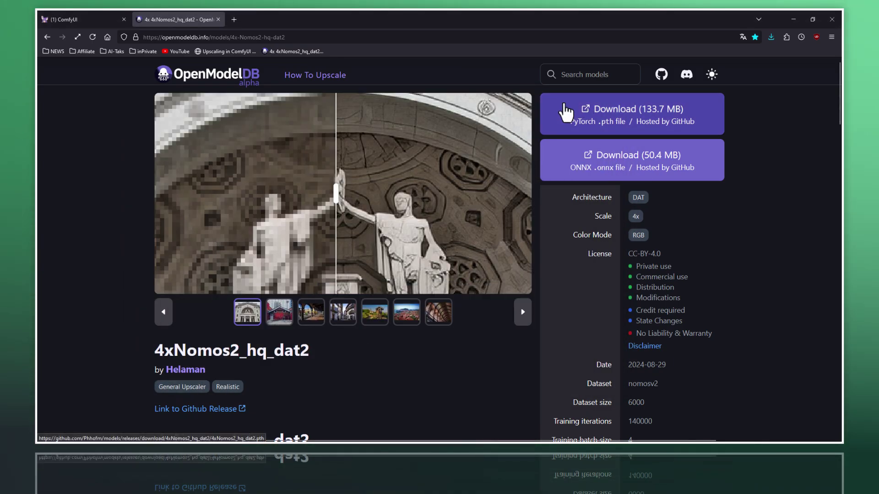
pyautogui.click(103, 23)
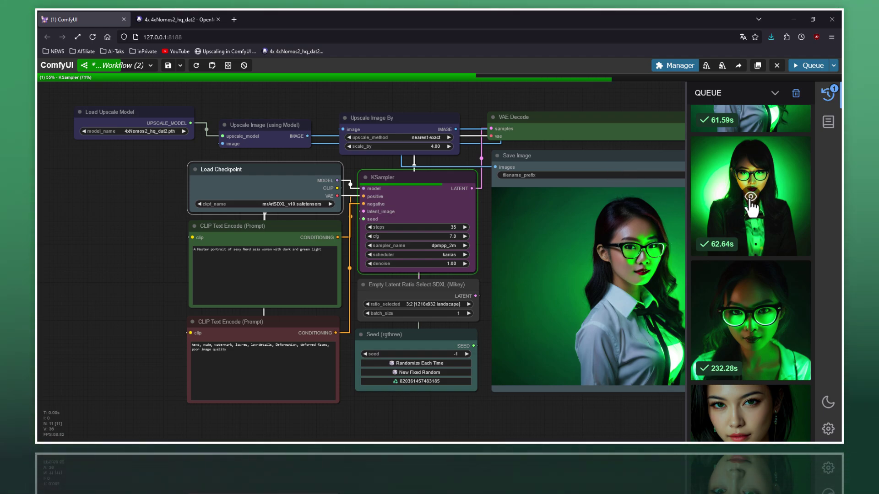
pyautogui.click(751, 198)
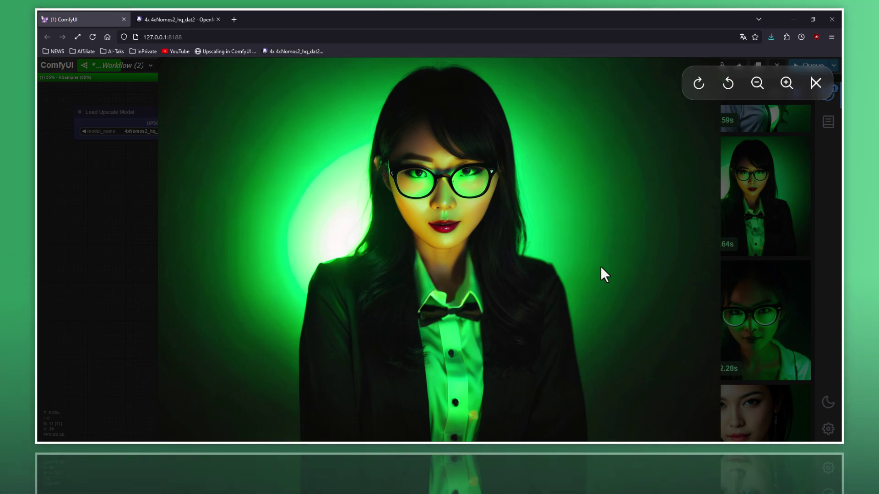
pyautogui.click(738, 224)
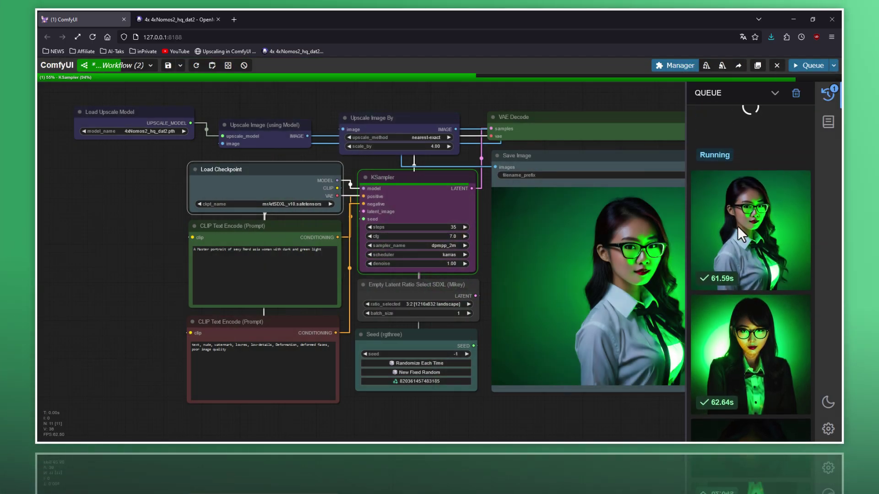
pyautogui.click(744, 244)
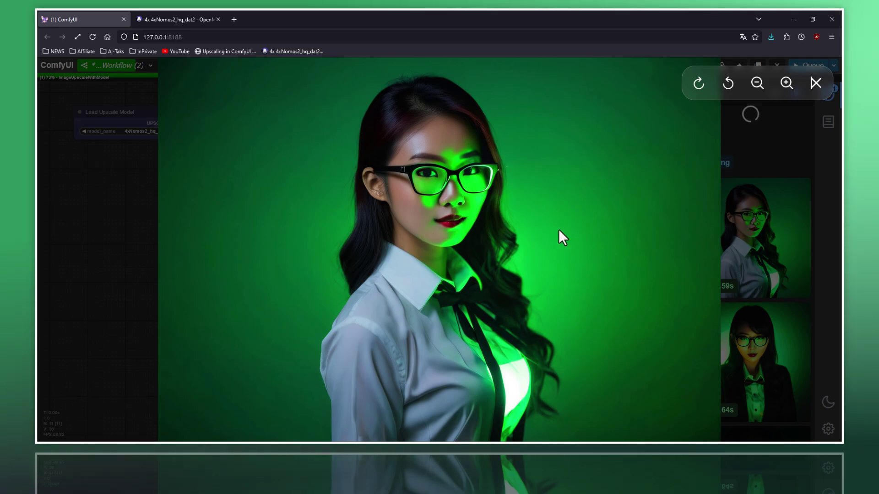
pyautogui.click(753, 232)
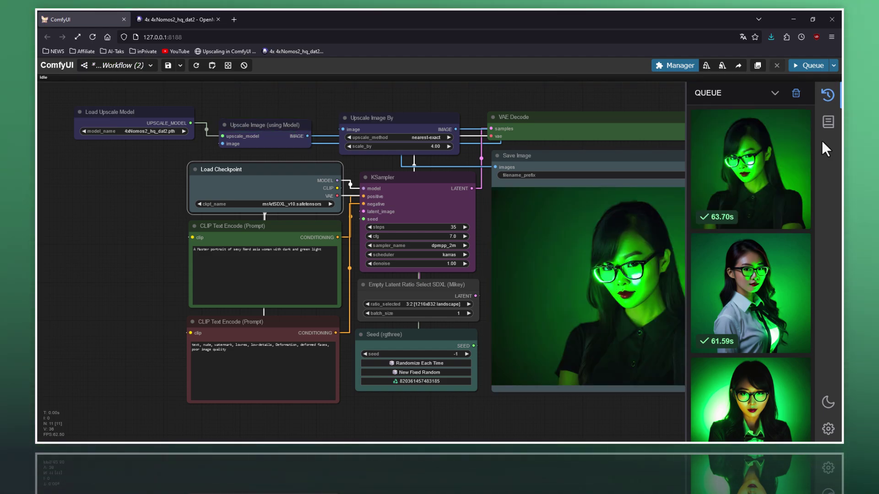
# - View the 63.70s and 62.64s portraits at full size from the Queue sidebar
pyautogui.click(747, 173)
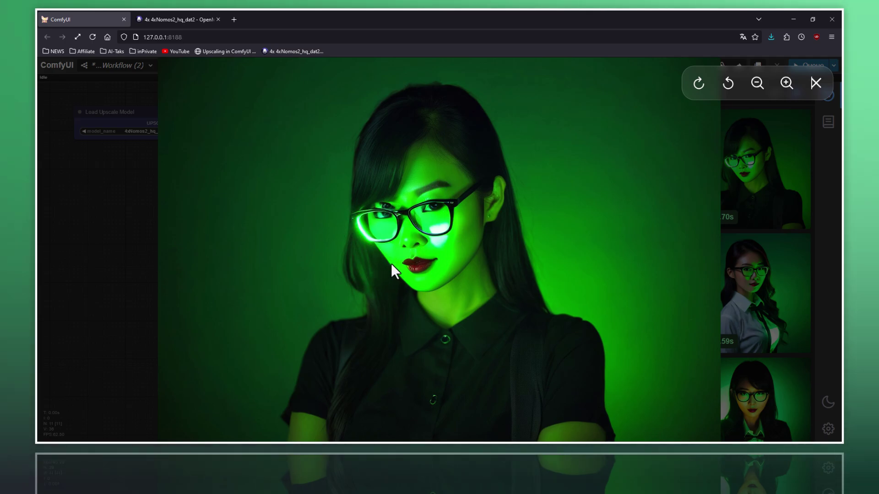
pyautogui.click(816, 82)
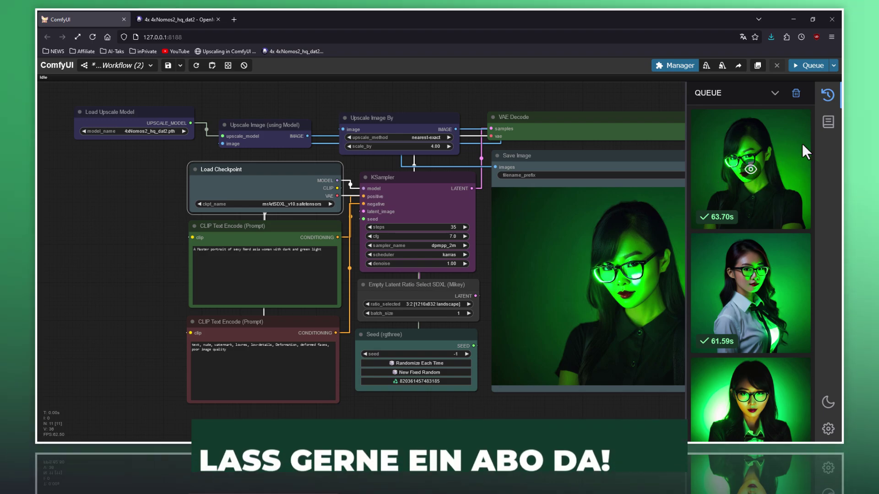
pyautogui.scroll(-3, 767, 263)
pyautogui.scroll(-2, 766, 243)
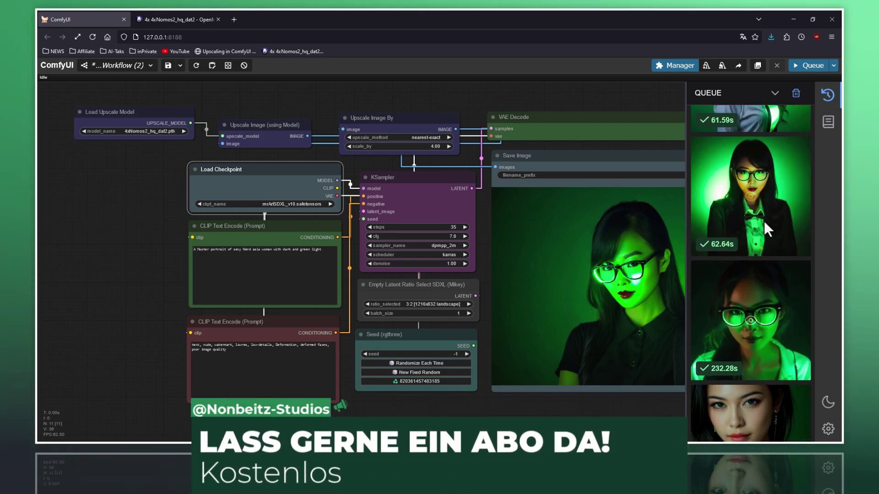
pyautogui.click(761, 196)
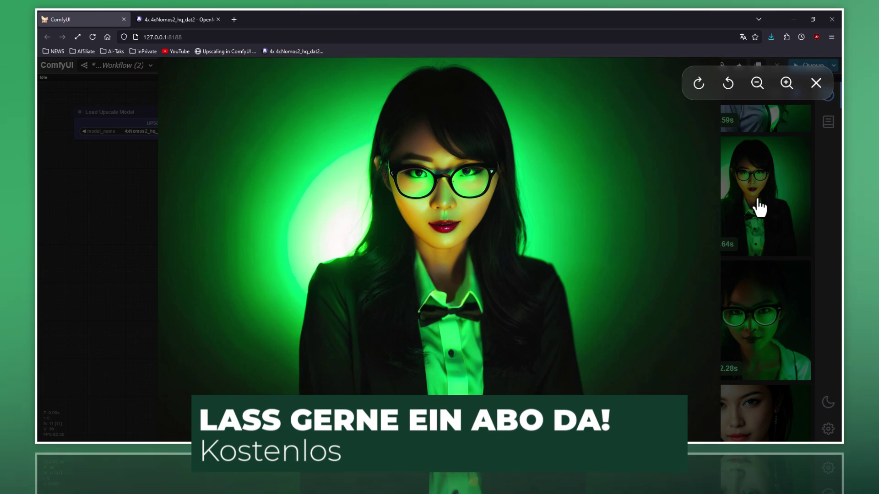
pyautogui.press('Escape')
# - Preview the necklace and hair-bun portraits, then open the 232.28s glowing-glasses portrait full size
pyautogui.scroll(-5, 756, 190)
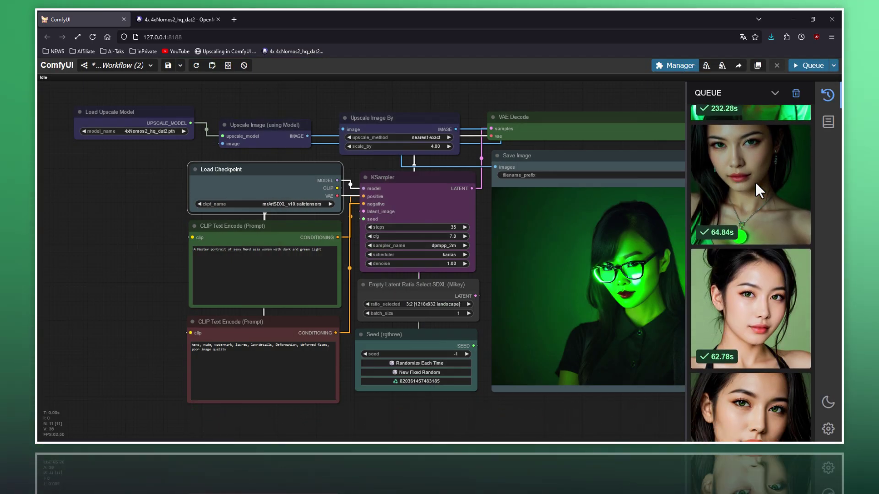
pyautogui.click(749, 312)
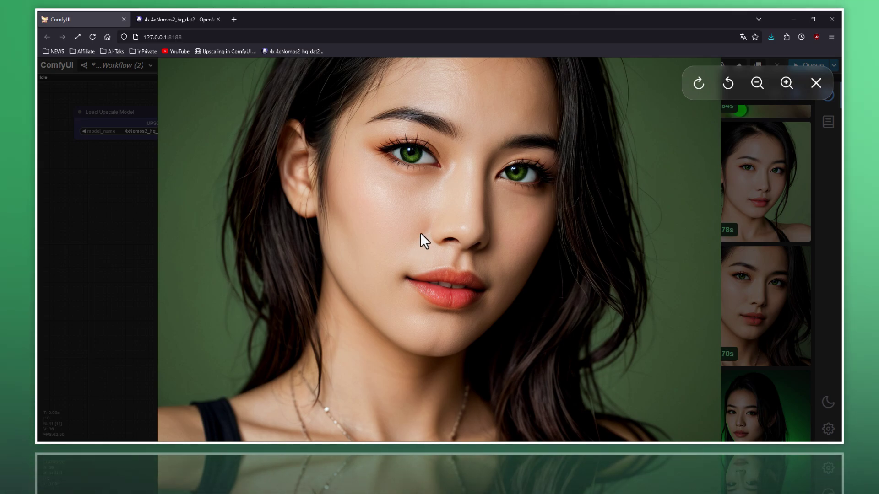
pyautogui.click(743, 283)
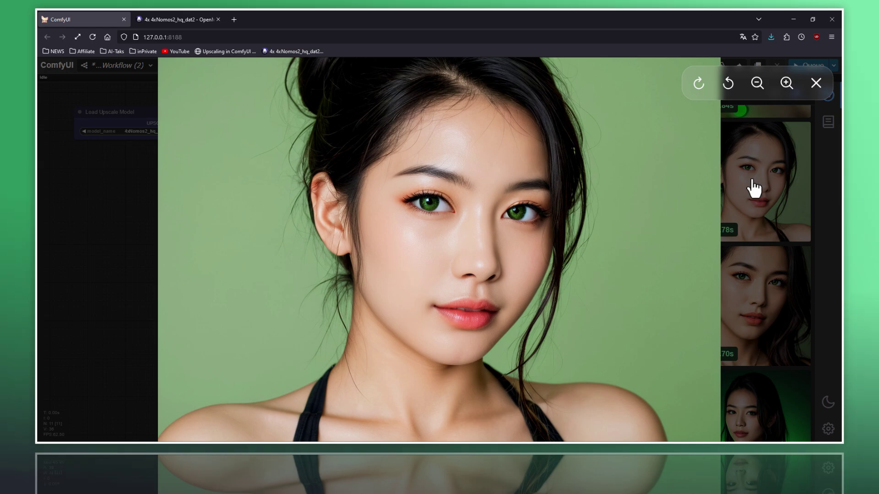
pyautogui.click(753, 188)
pyautogui.scroll(3, 754, 218)
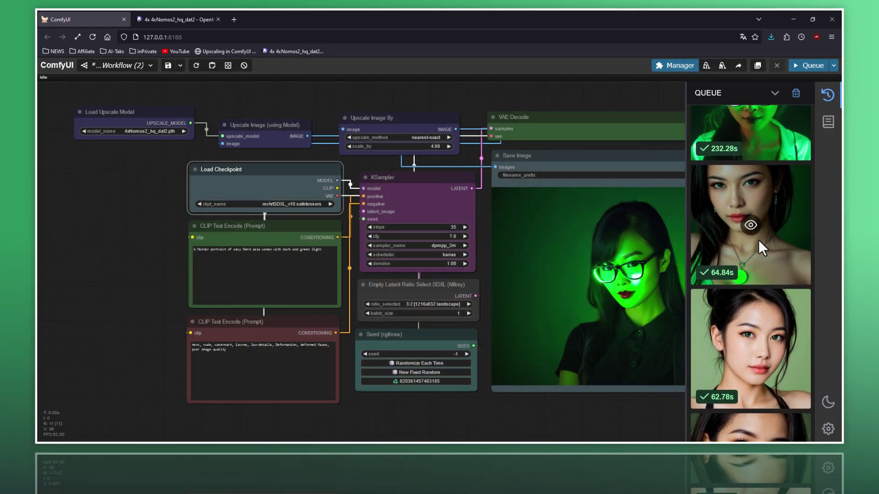
pyautogui.scroll(3, 759, 242)
pyautogui.click(750, 222)
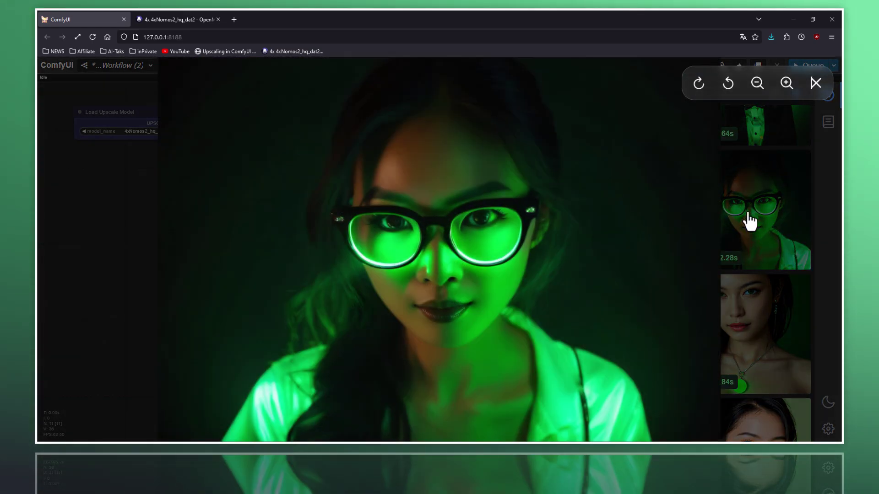